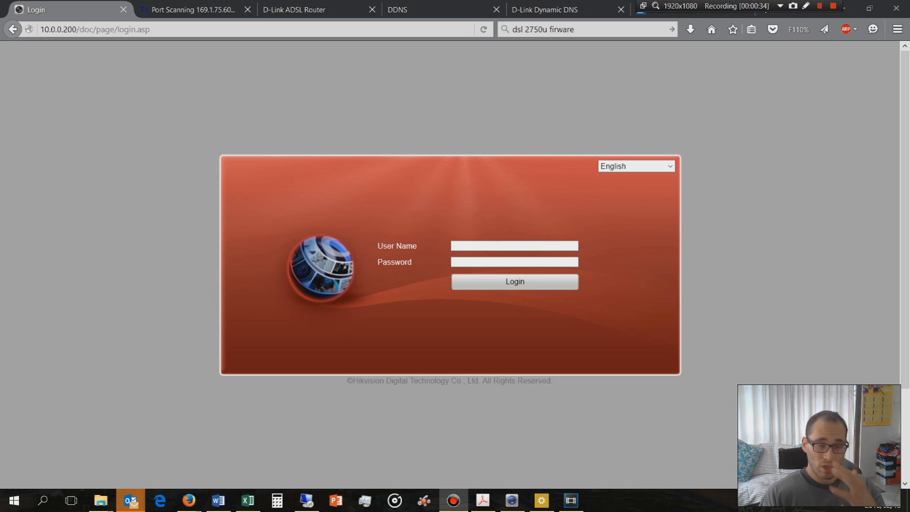
pyautogui.click(146, 31)
pyautogui.moveTo(153, 29)
pyautogui.mouseDown()
pyautogui.moveTo(52, 39)
pyautogui.moveTo(154, 29)
pyautogui.mouseUp()
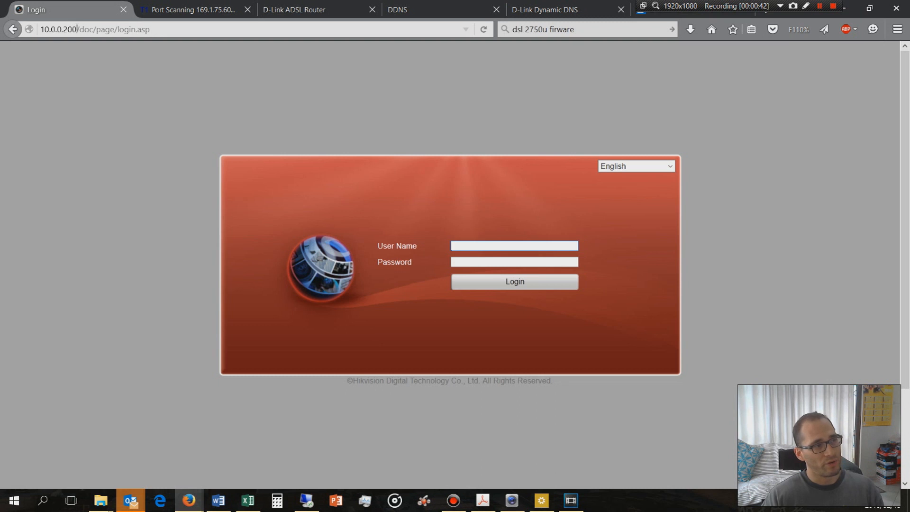
pyautogui.moveTo(76, 30); pyautogui.dragTo(38, 33)
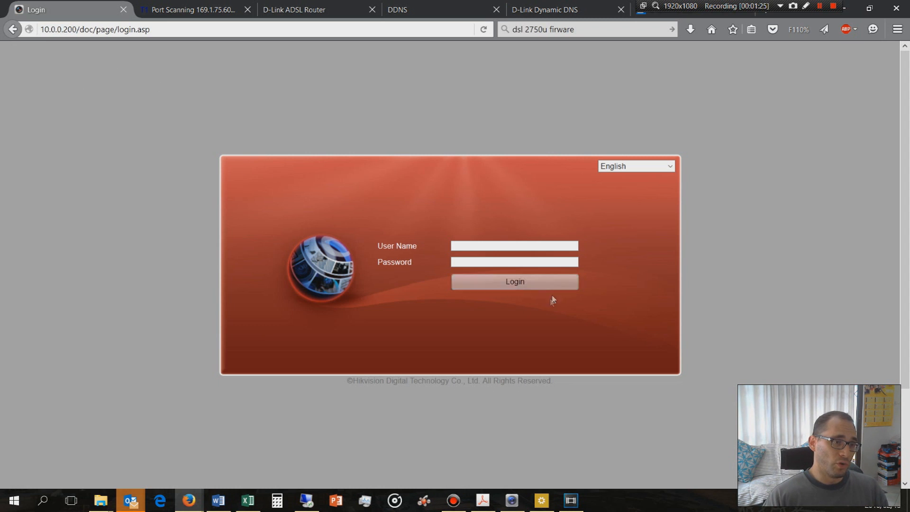
# Log in to the recorder at 10.0.0.200 as admin with the account password
pyautogui.click(512, 247)
pyautogui.write('admin')
pyautogui.press('Tab')
pyautogui.write('1')
pyautogui.press('Return')
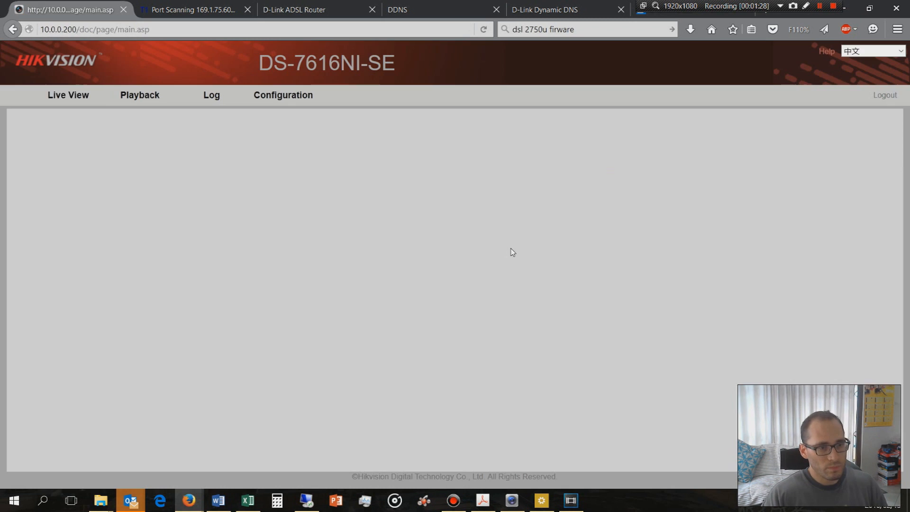
# Open the Port settings within the recorder's remote network configuration
pyautogui.click(283, 95)
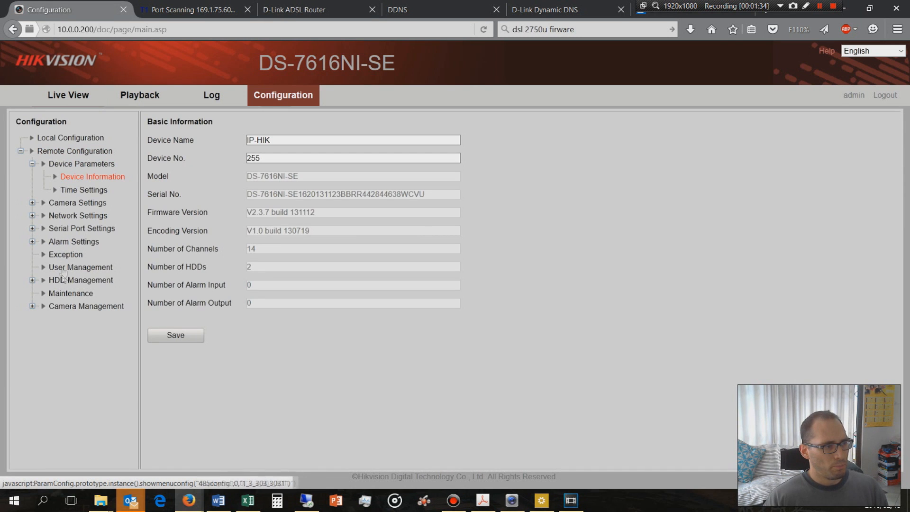
pyautogui.click(59, 216)
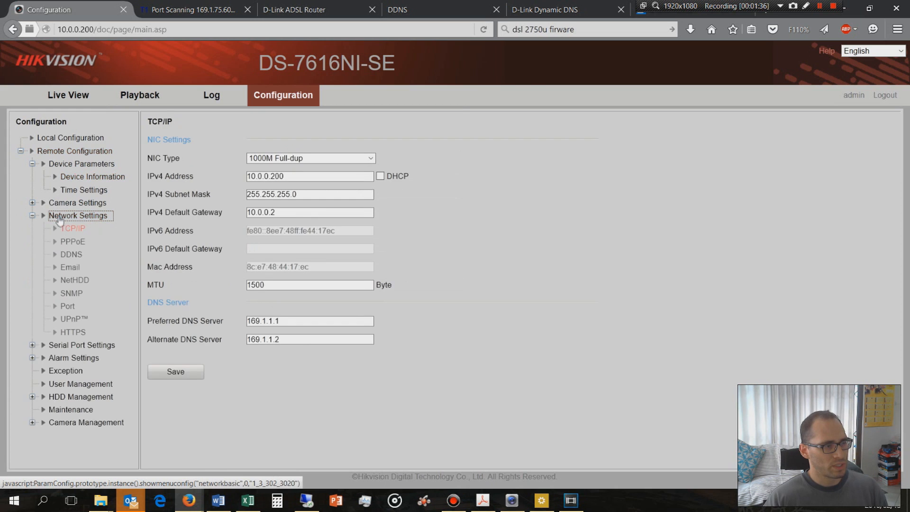
pyautogui.click(69, 308)
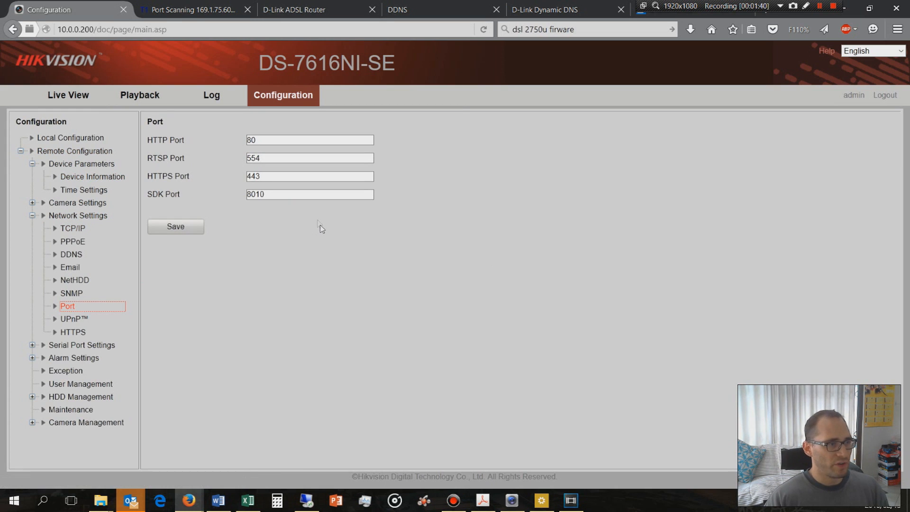
# Examine the recorder's HTTP, RTSP, HTTPS and SDK port values and the address used to reach it
pyautogui.click(268, 141)
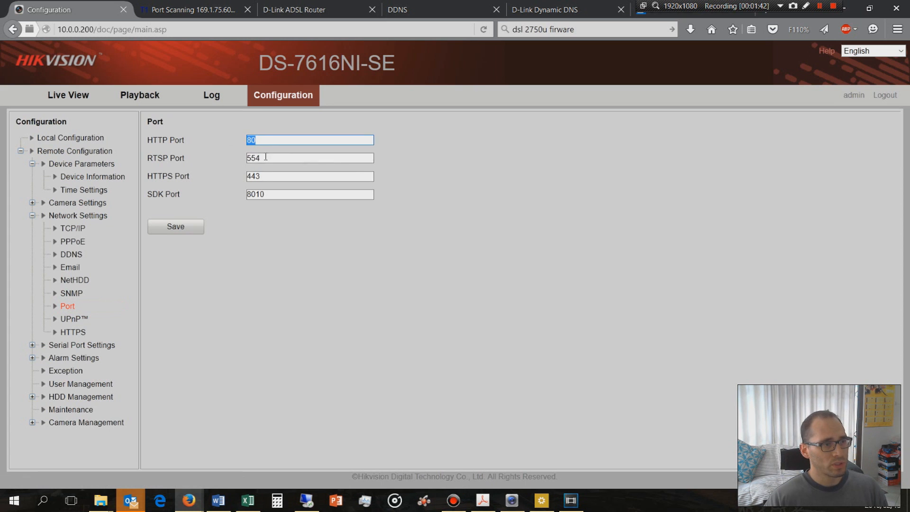
pyautogui.moveTo(265, 158); pyautogui.dragTo(239, 177)
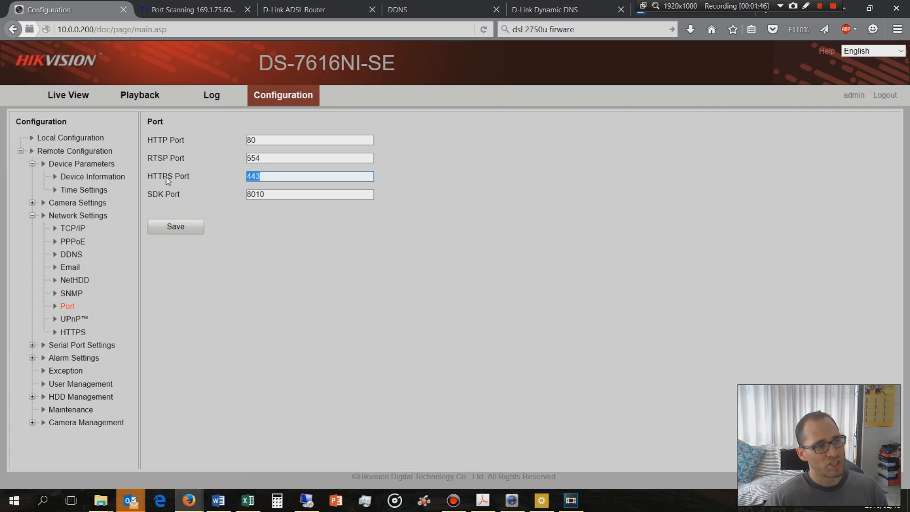
pyautogui.moveTo(290, 199); pyautogui.dragTo(237, 196)
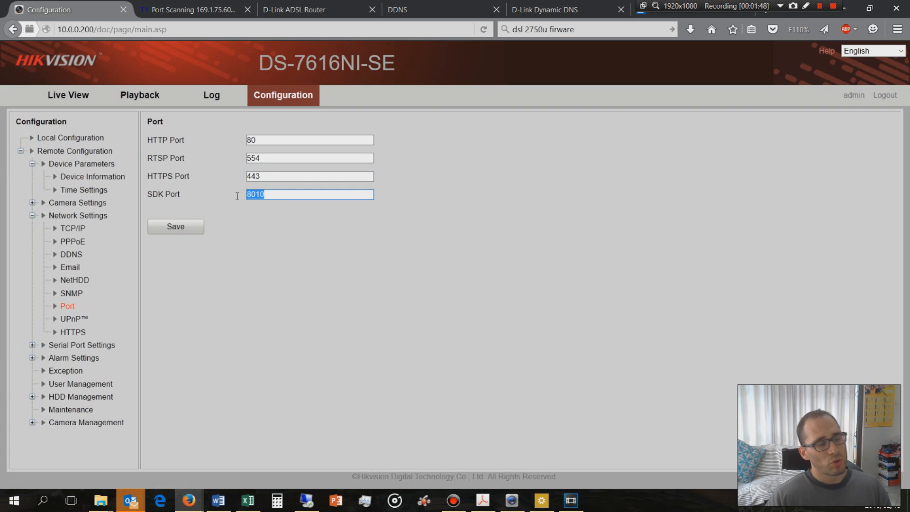
pyautogui.click(285, 197)
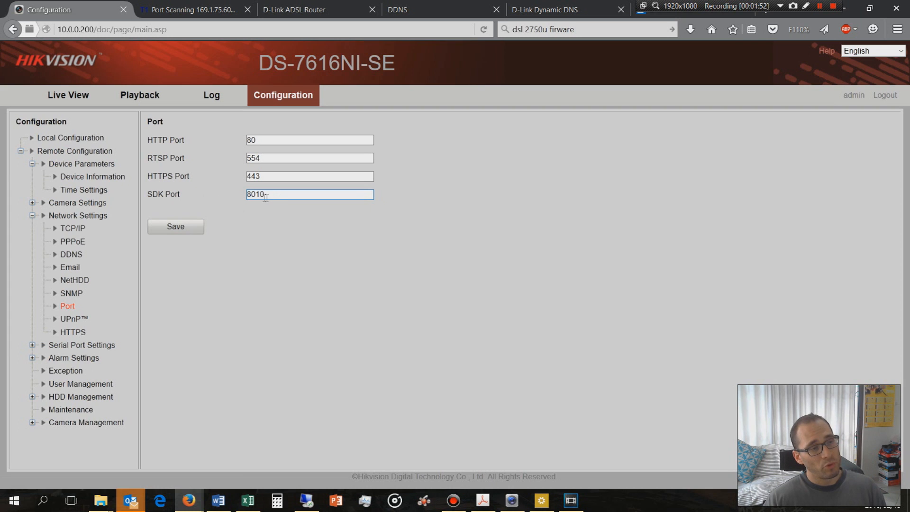
pyautogui.moveTo(272, 197); pyautogui.dragTo(223, 200)
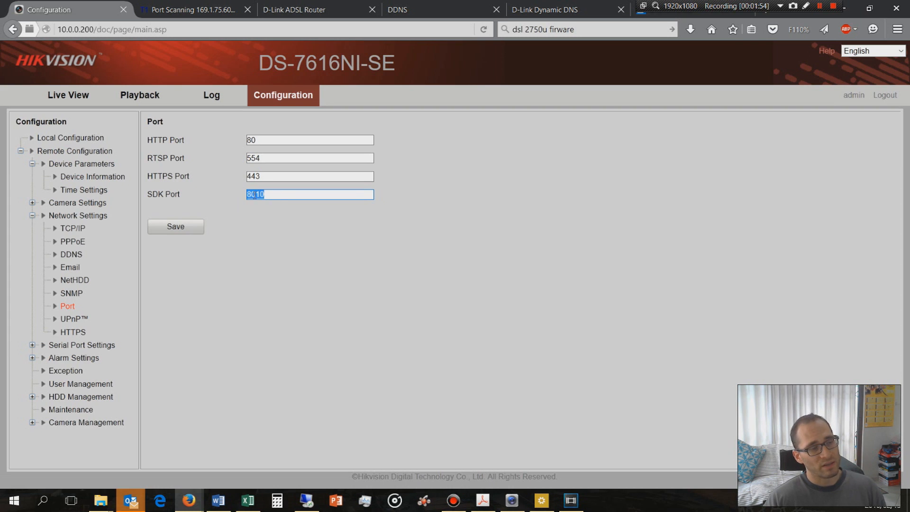
pyautogui.click(278, 196)
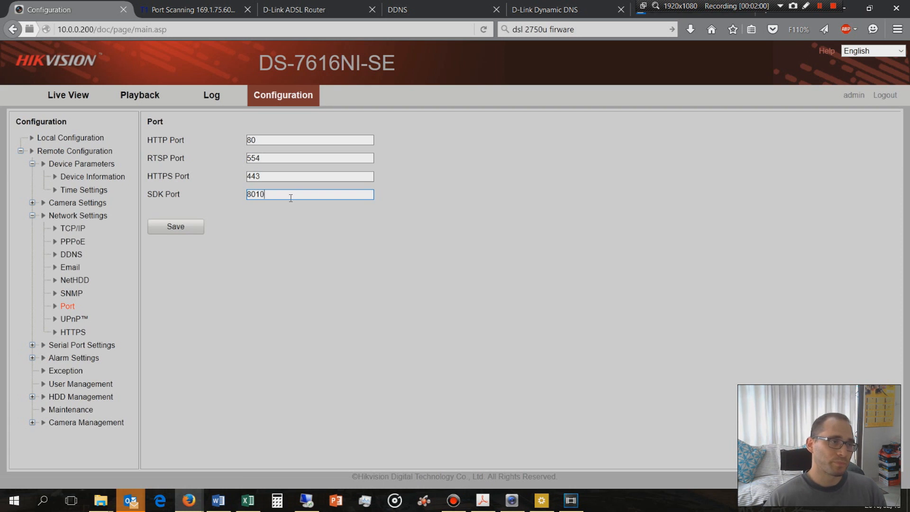
pyautogui.moveTo(266, 140); pyautogui.dragTo(244, 137)
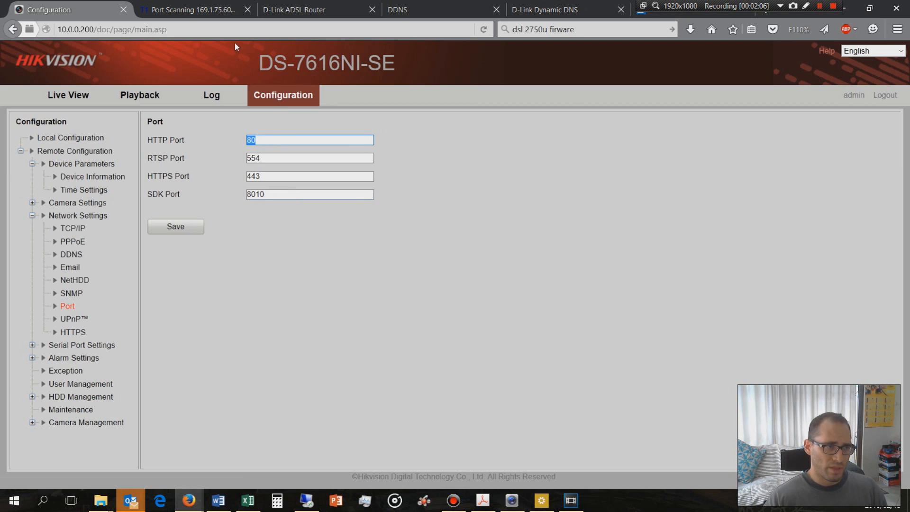
pyautogui.moveTo(167, 29); pyautogui.dragTo(46, 29)
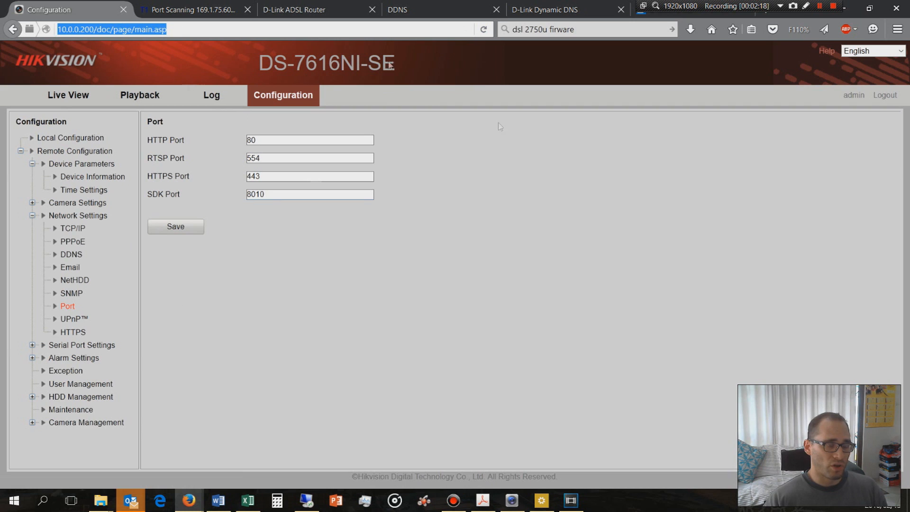
# Set the recorder's HTTP port to 85 and save the port settings
pyautogui.click(268, 141)
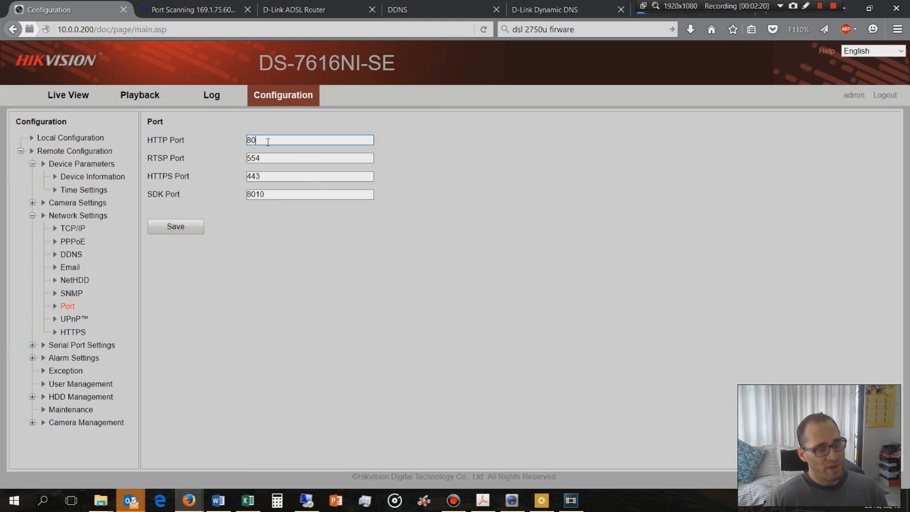
pyautogui.press('BackSpace')
pyautogui.write('5')
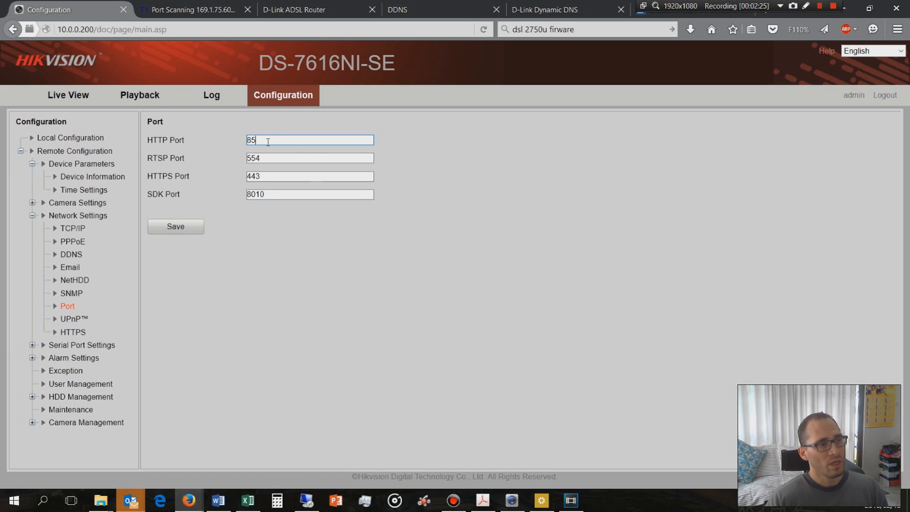
pyautogui.click(177, 231)
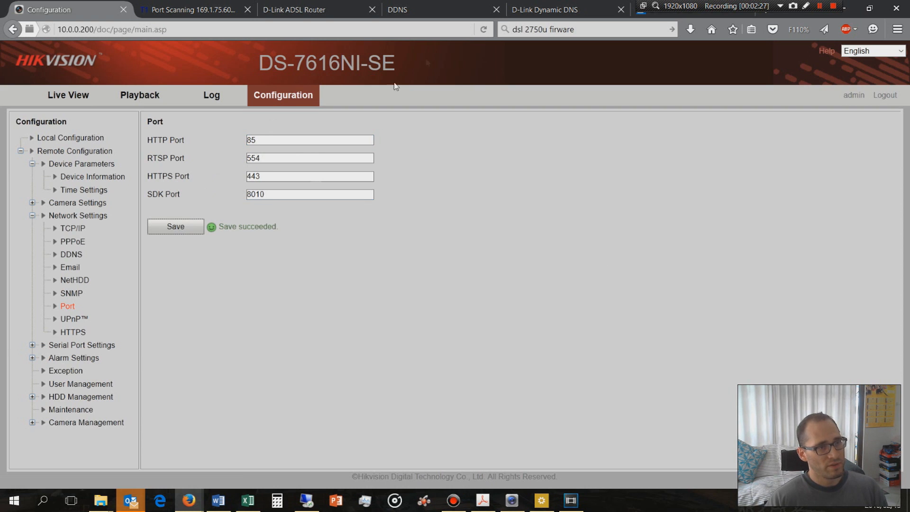
# Try to load the recorder's web page at 10.0.0.200 without a port number
pyautogui.moveTo(167, 29); pyautogui.dragTo(95, 33)
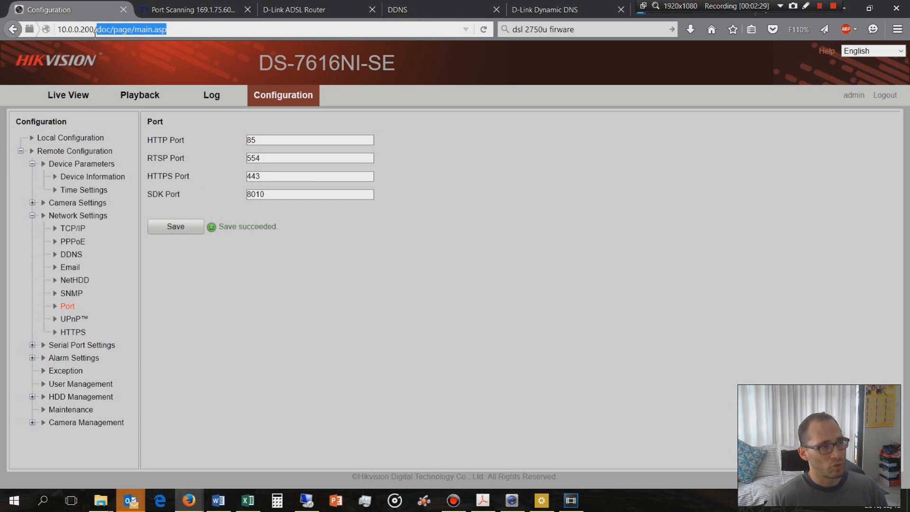
pyautogui.press('BackSpace')
pyautogui.press('Return')
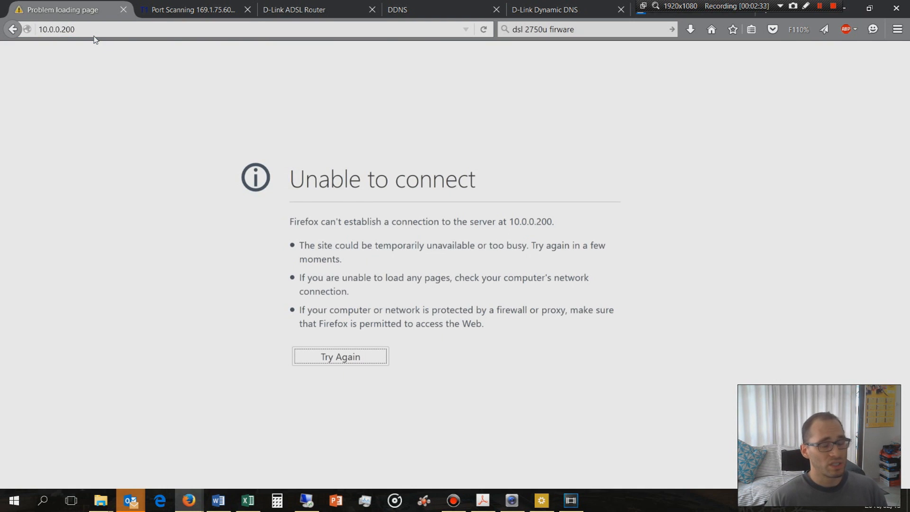
# Load the recorder's login page on its new HTTP port at 10.0.0.200:85 and check the port in the address
pyautogui.click(81, 29)
pyautogui.click(81, 29)
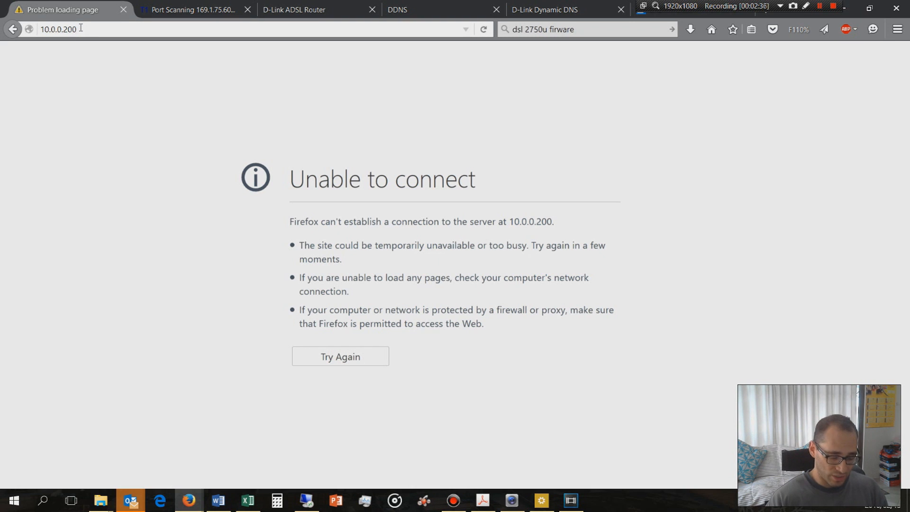
pyautogui.write(':85')
pyautogui.press('Return')
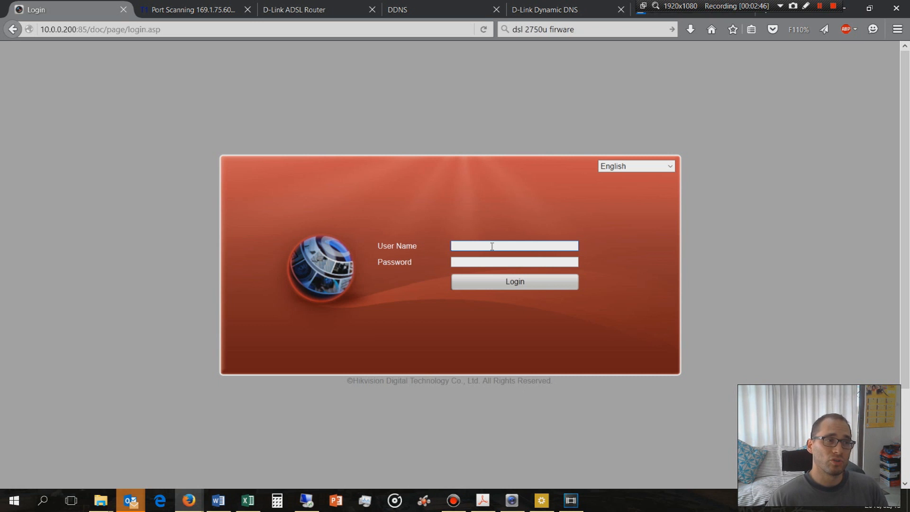
pyautogui.click(87, 29)
pyautogui.moveTo(88, 29); pyautogui.dragTo(78, 30)
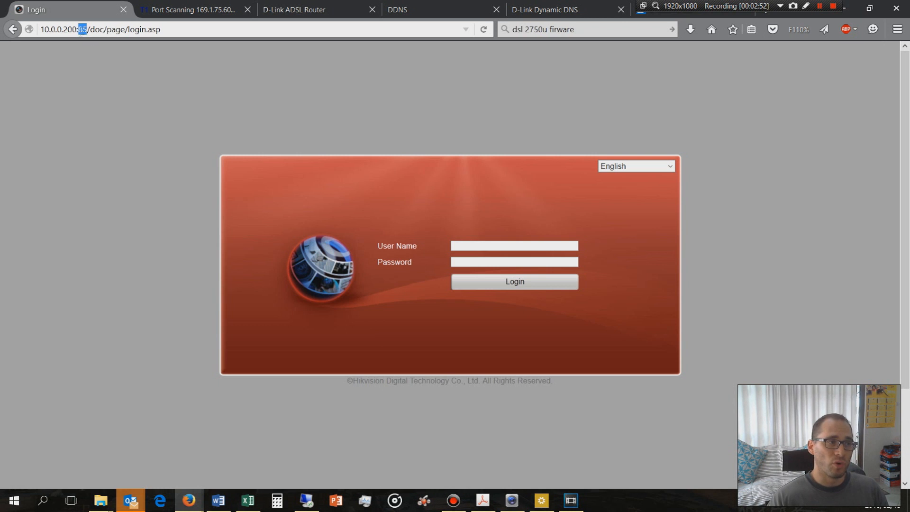
pyautogui.click(86, 30)
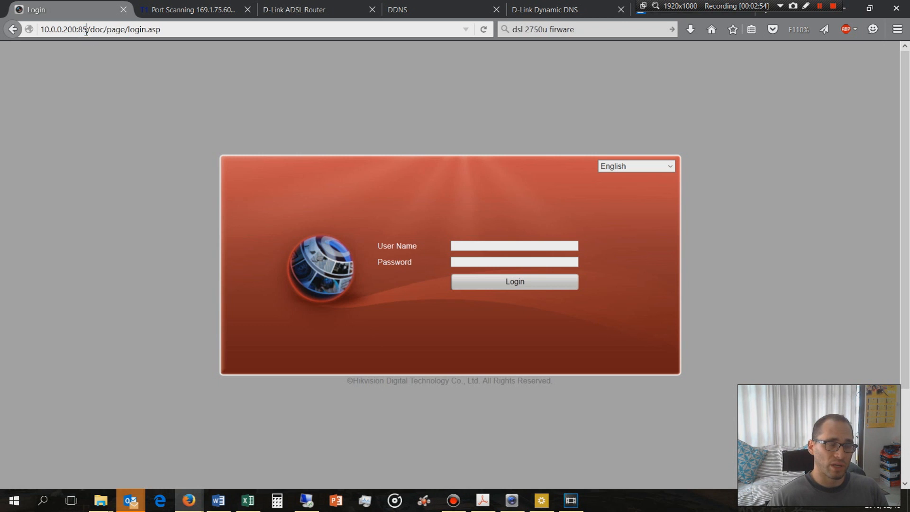
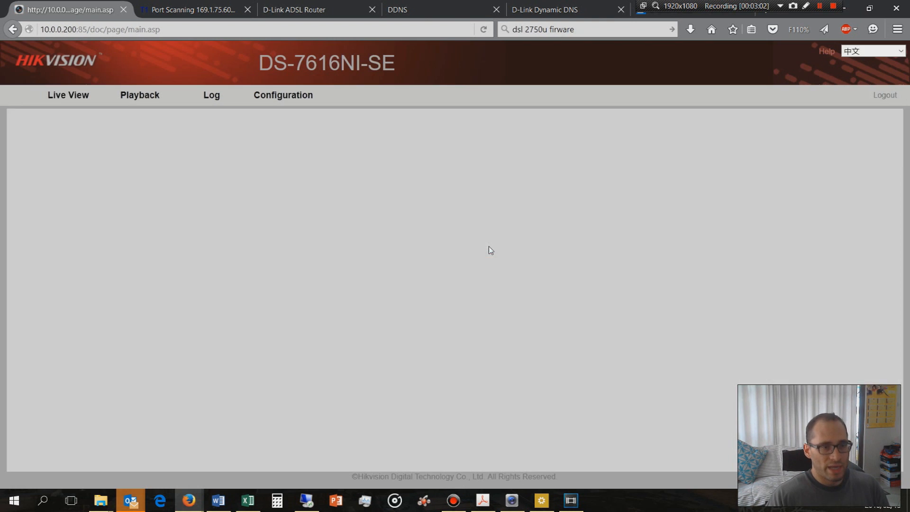
# Set the recorder's HTTP port to 80 in its network port settings and save the change
pyautogui.moveTo(178, 30); pyautogui.dragTo(95, 39)
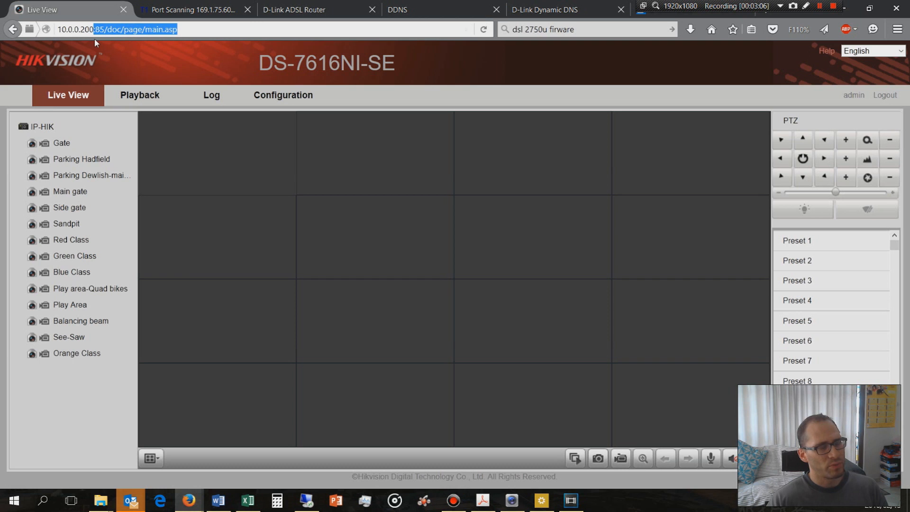
pyautogui.click(299, 94)
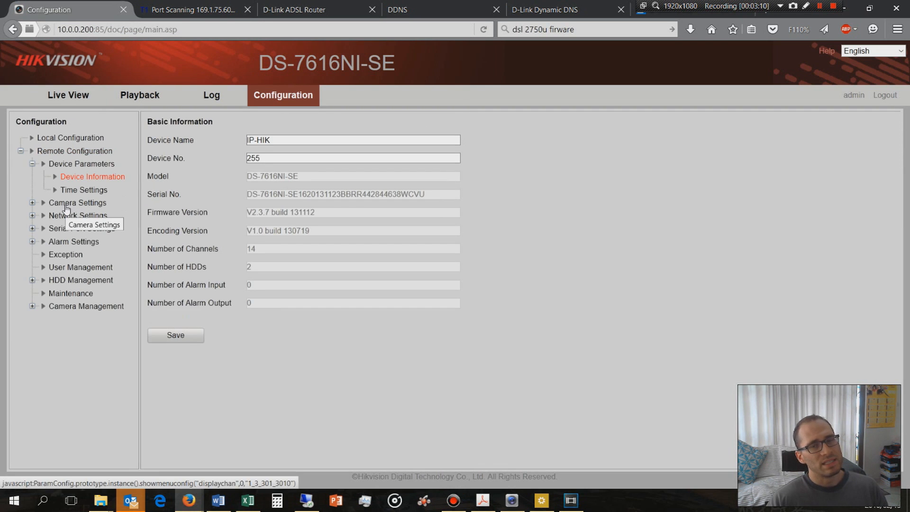
pyautogui.click(67, 216)
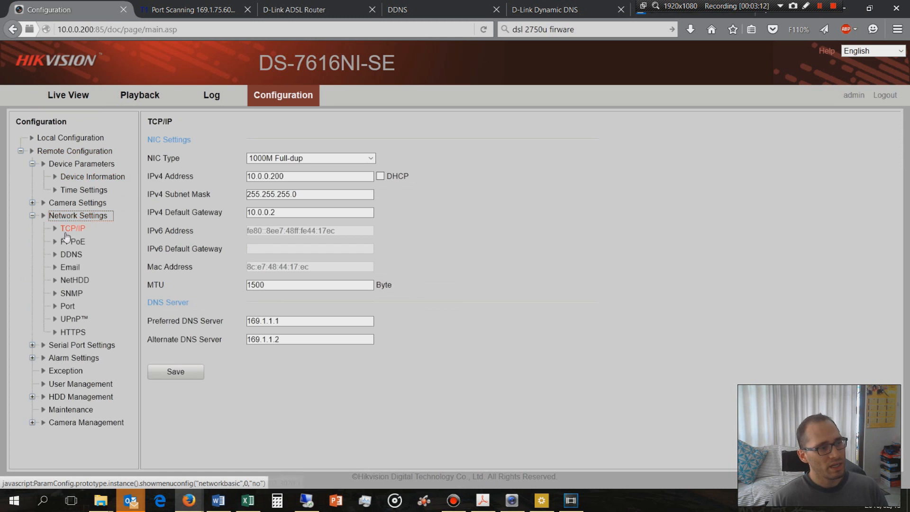
pyautogui.click(67, 306)
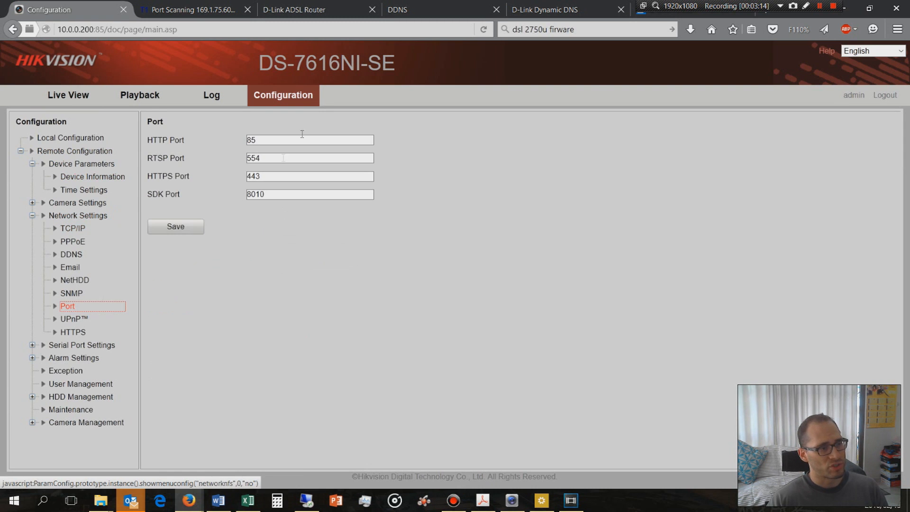
pyautogui.click(276, 140)
pyautogui.press('BackSpace')
pyautogui.write('0')
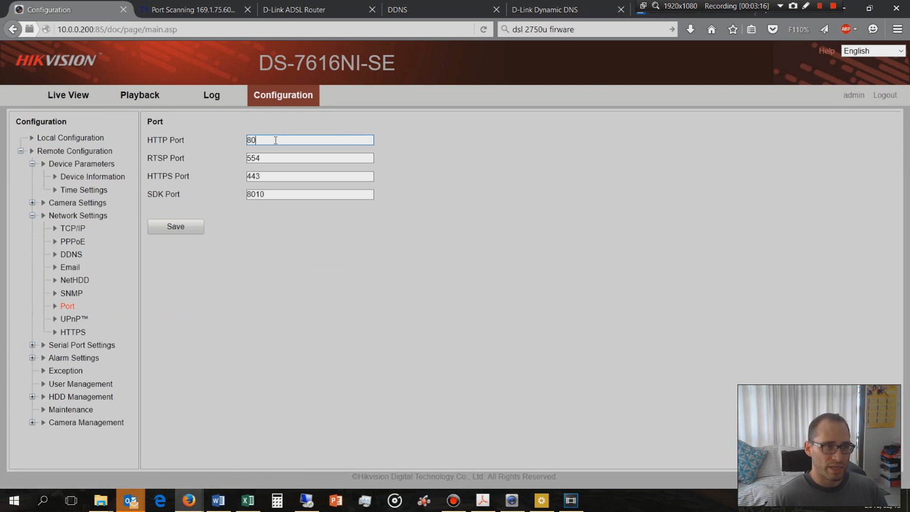
pyautogui.click(176, 230)
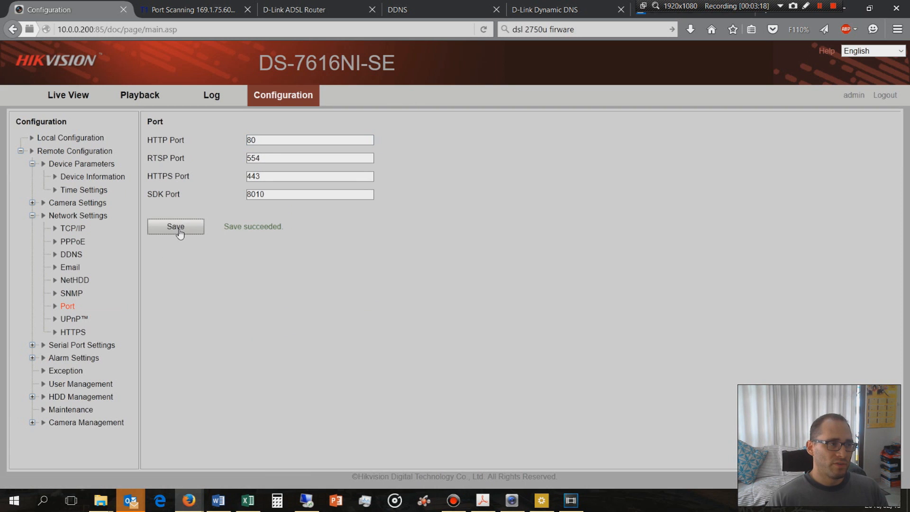
# Try to load the recorder's web page at 10.0.0.200:85 to test whether the former HTTP port still responds
pyautogui.moveTo(191, 31); pyautogui.dragTo(105, 31)
pyautogui.press('BackSpace')
pyautogui.press('Return')
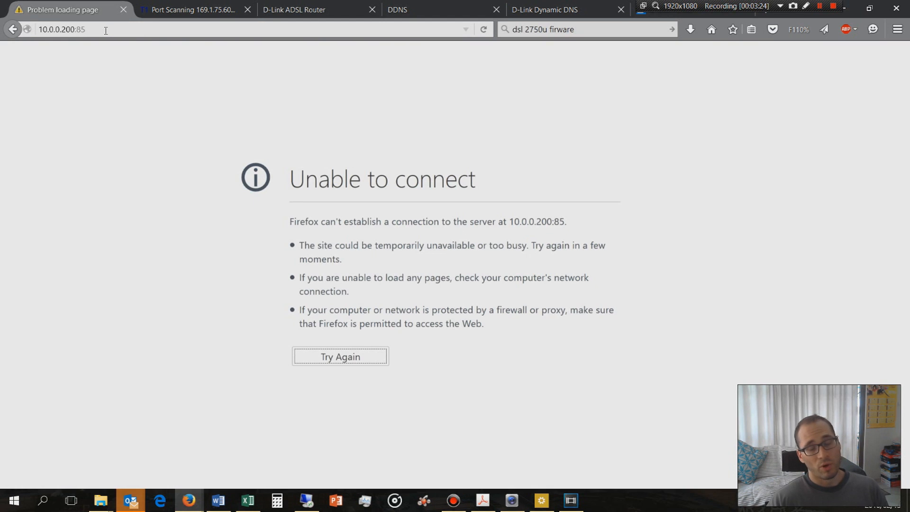
pyautogui.click(116, 30)
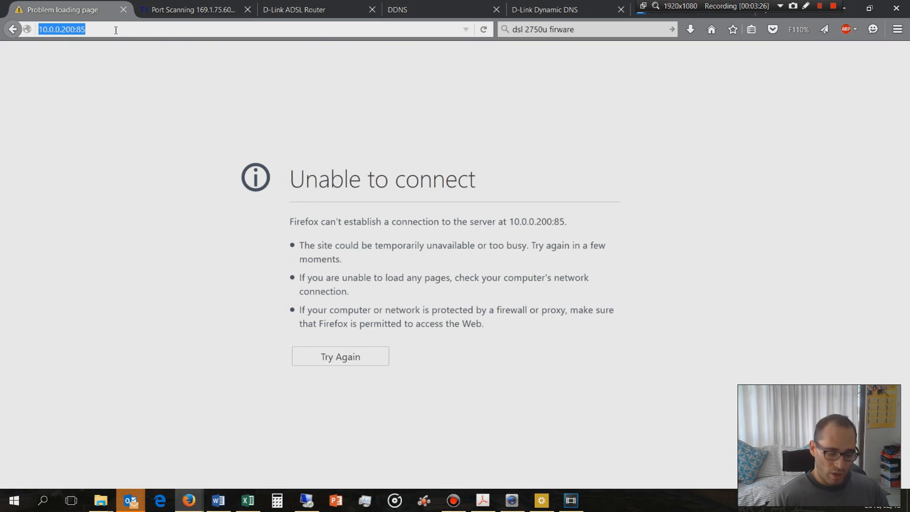
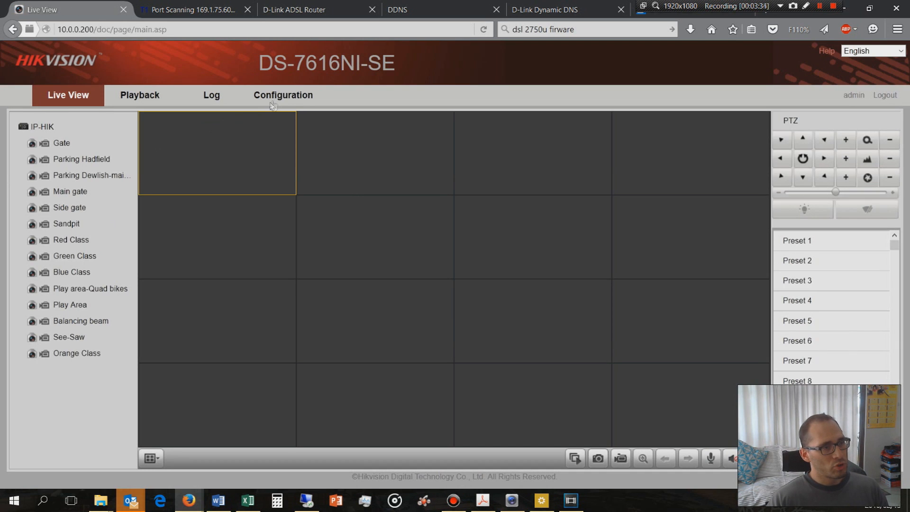
# Open the recorder's network port settings and examine its HTTP, RTSP, HTTPS and SDK ports
pyautogui.click(281, 96)
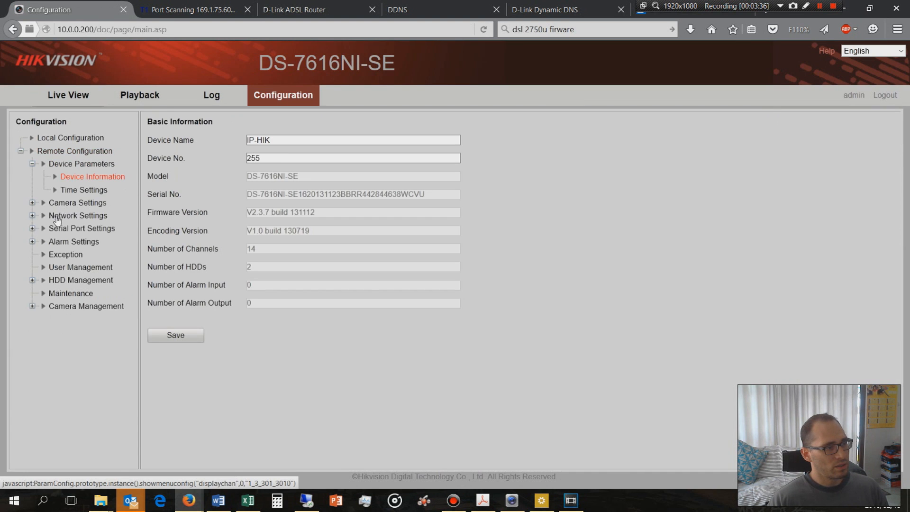
pyautogui.click(71, 216)
pyautogui.click(68, 307)
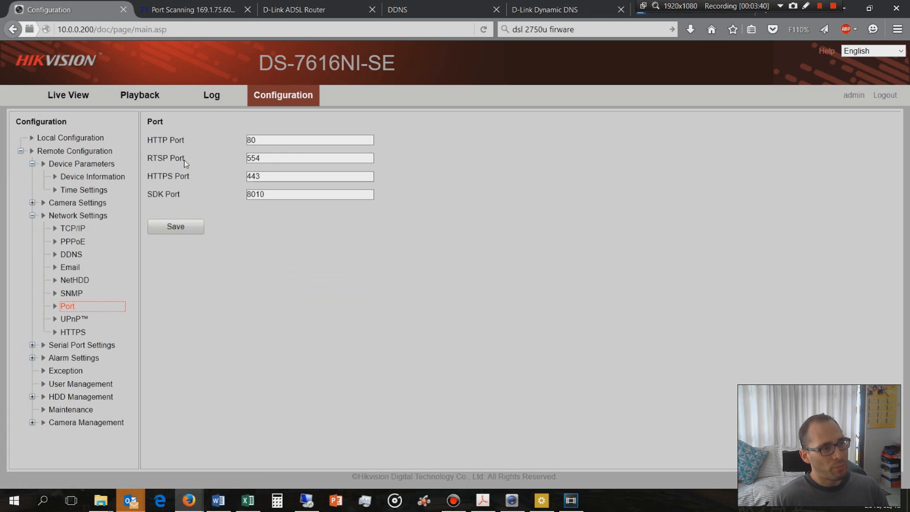
pyautogui.click(271, 194)
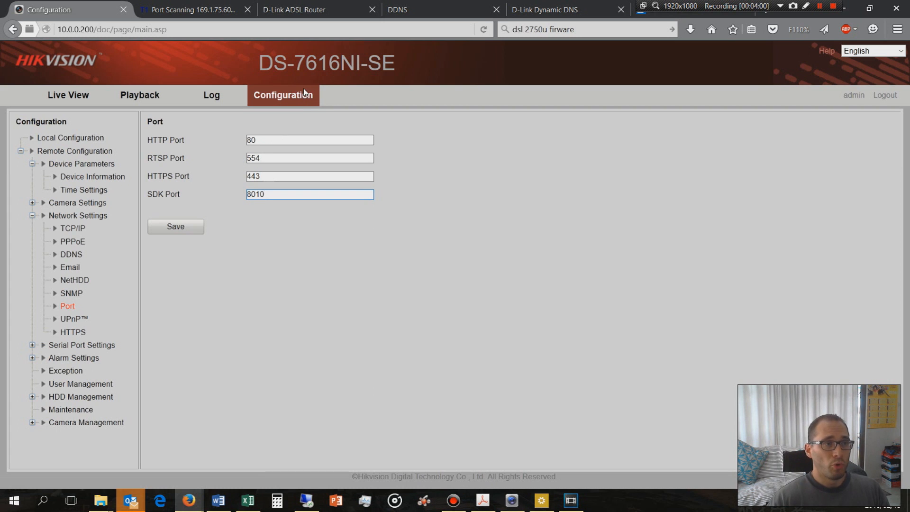
# Switch to the D-Link router's web interface, reload it by resending the form data, and view its device status
pyautogui.click(287, 11)
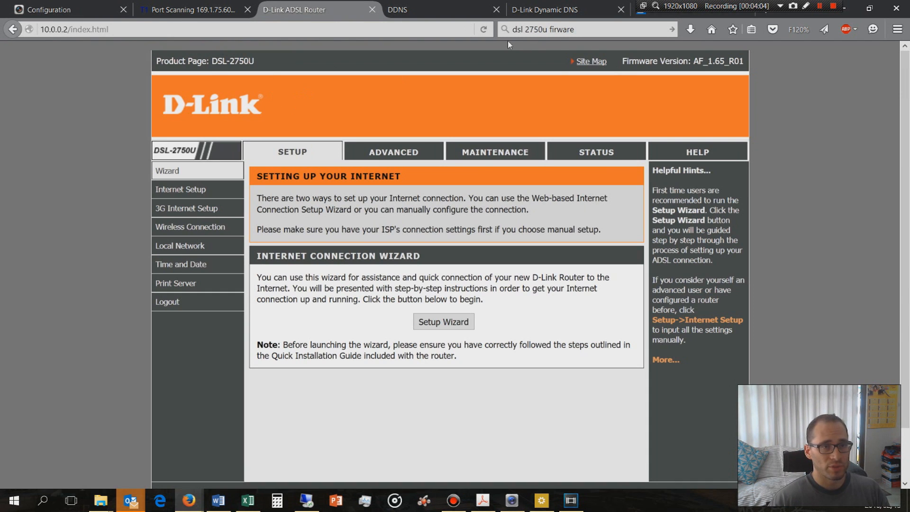
pyautogui.click(483, 29)
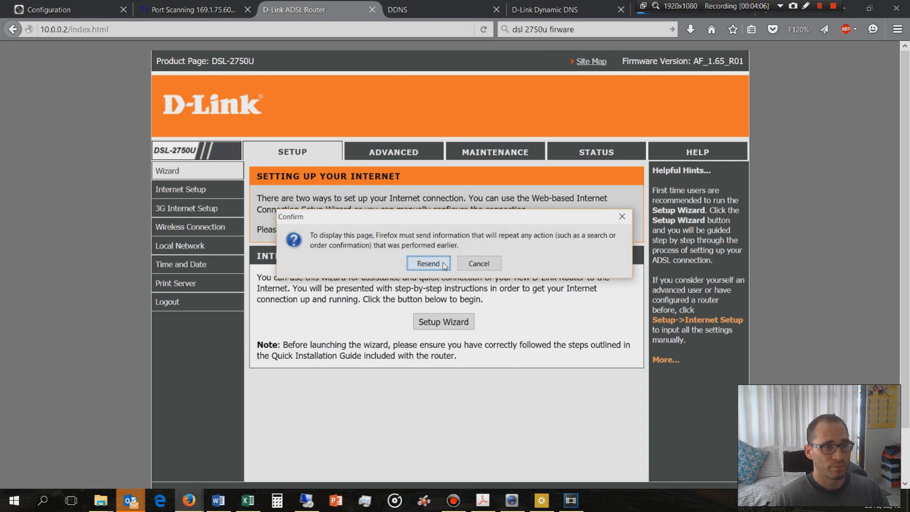
pyautogui.click(428, 264)
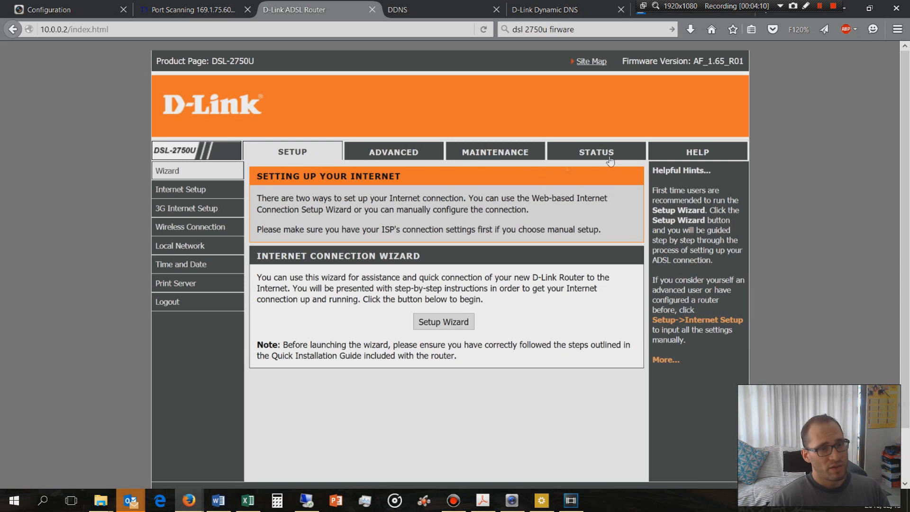
pyautogui.click(596, 154)
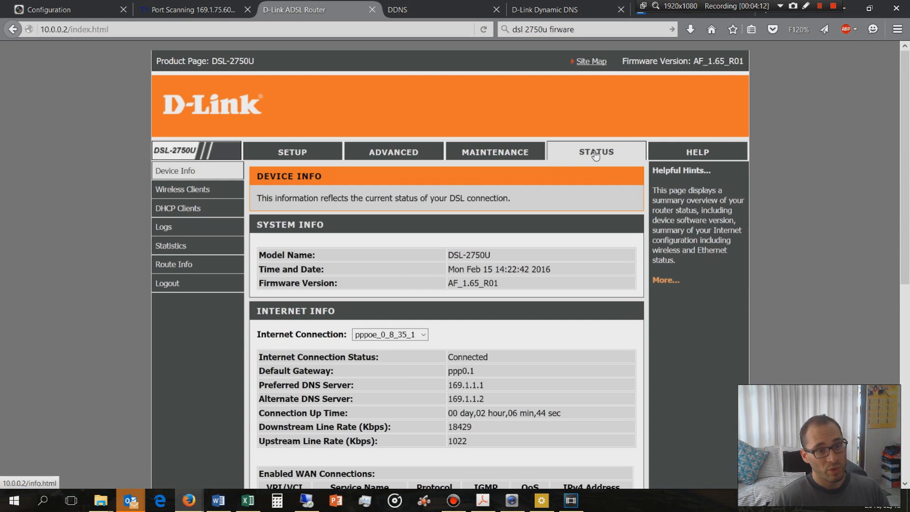
# Open the router's advanced port forwarding settings and review the recorder's forwarding rules and the router's model name
pyautogui.click(410, 155)
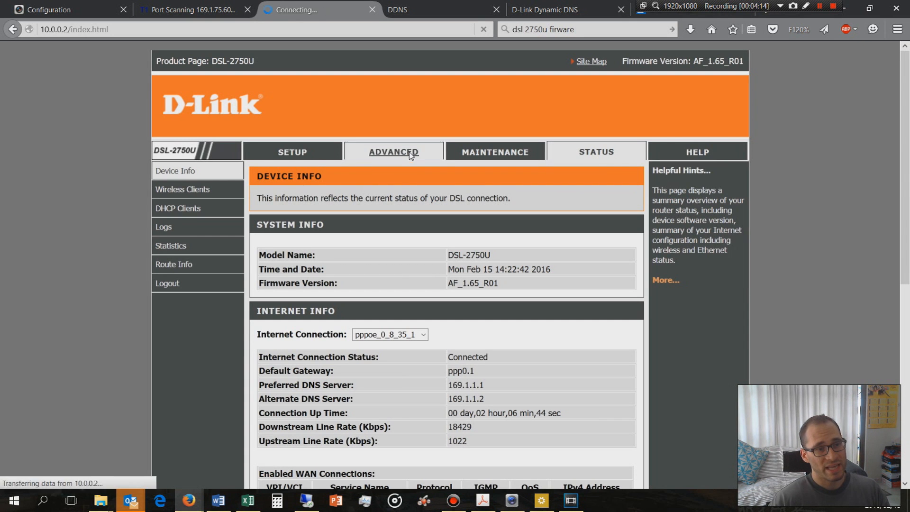
pyautogui.scroll(-3, 264, 167)
pyautogui.moveTo(217, 96)
pyautogui.scroll(1, 206, 125)
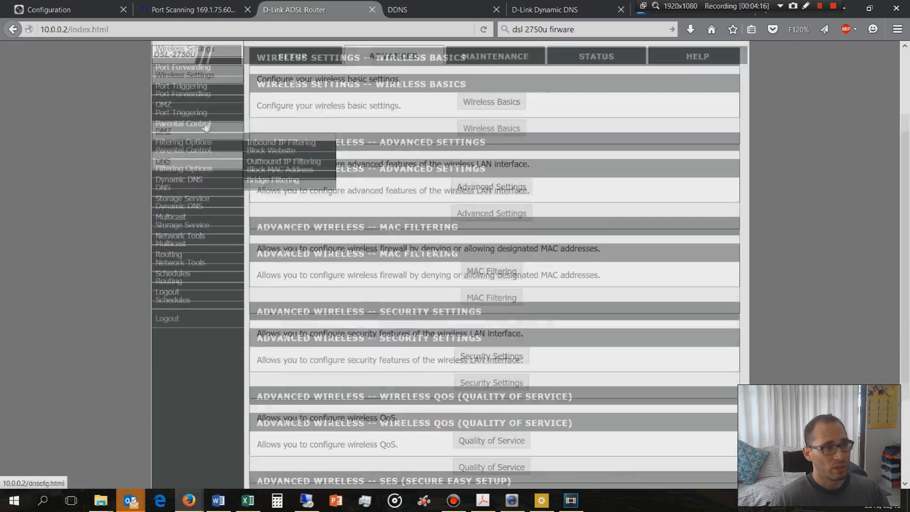
pyautogui.click(204, 190)
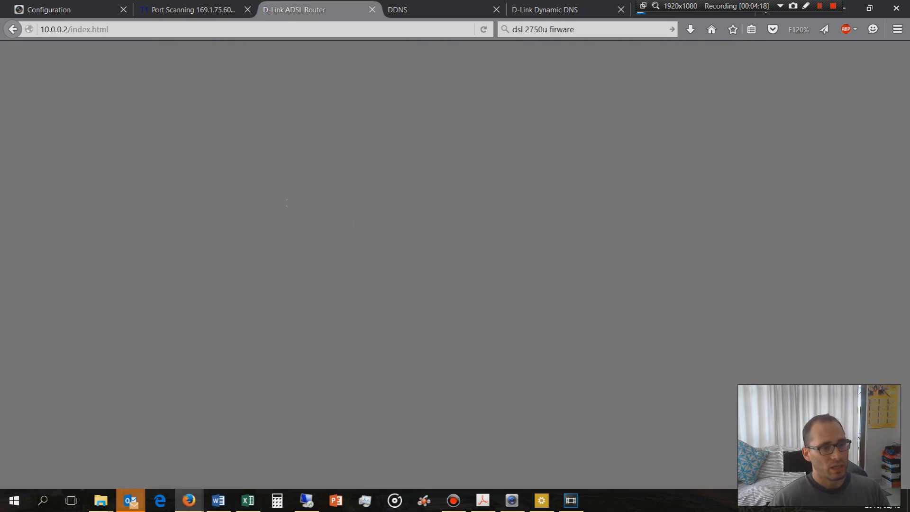
pyautogui.scroll(-3, 310, 187)
pyautogui.scroll(-1, 339, 352)
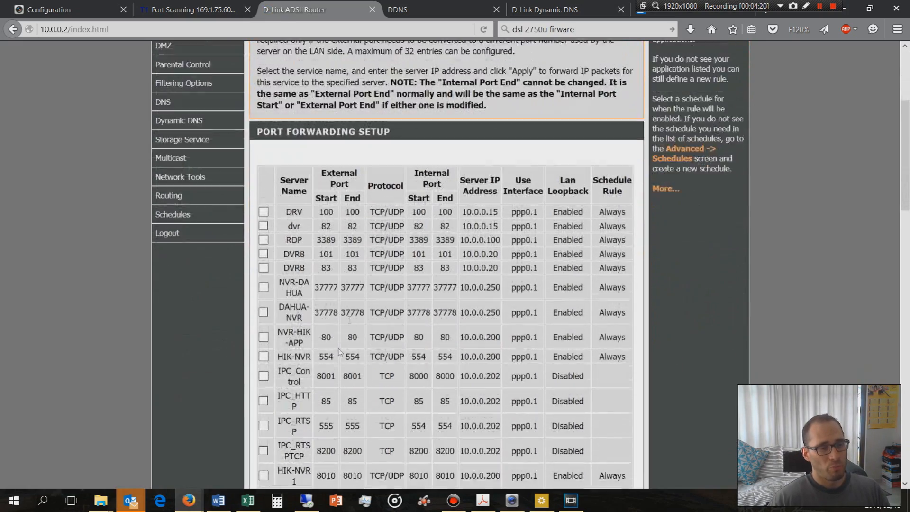
pyautogui.scroll(-2, 339, 351)
pyautogui.scroll(-3, 383, 420)
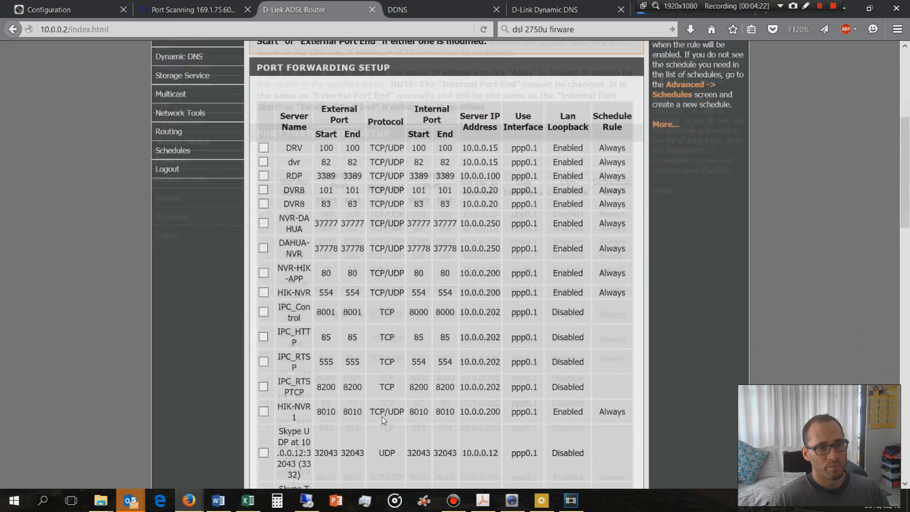
pyautogui.scroll(5, 383, 420)
pyautogui.moveTo(254, 61); pyautogui.dragTo(214, 63)
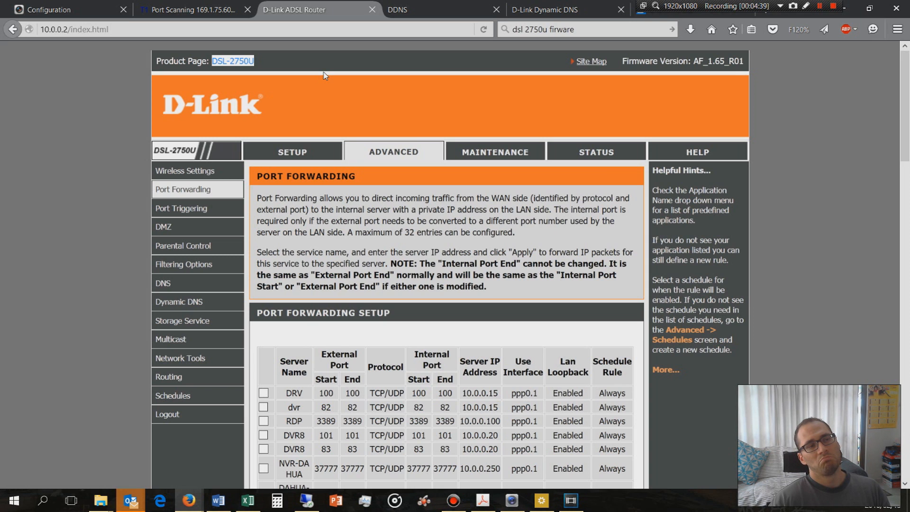
pyautogui.scroll(-3, 325, 76)
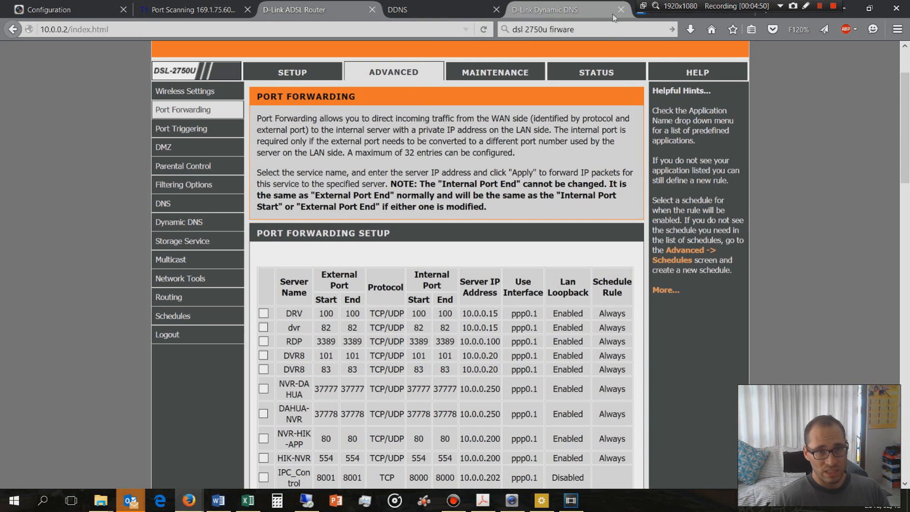
pyautogui.click(645, 14)
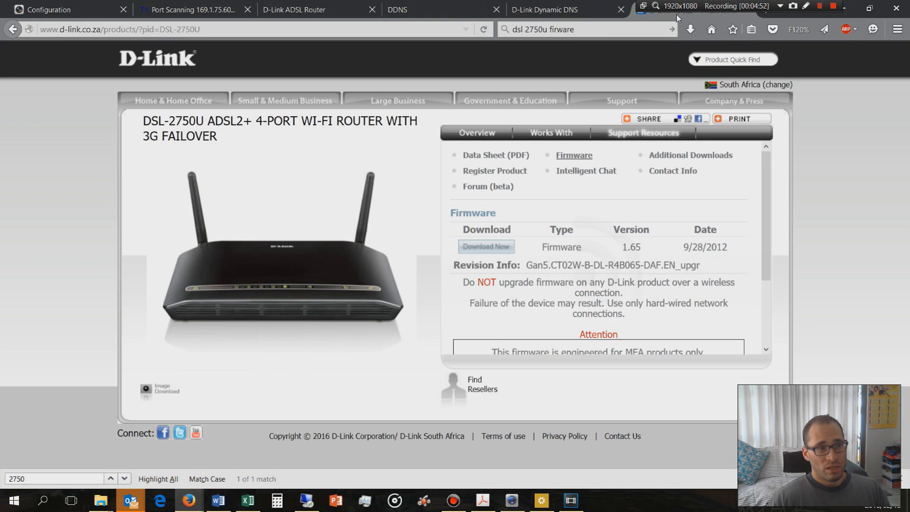
pyautogui.click(159, 31)
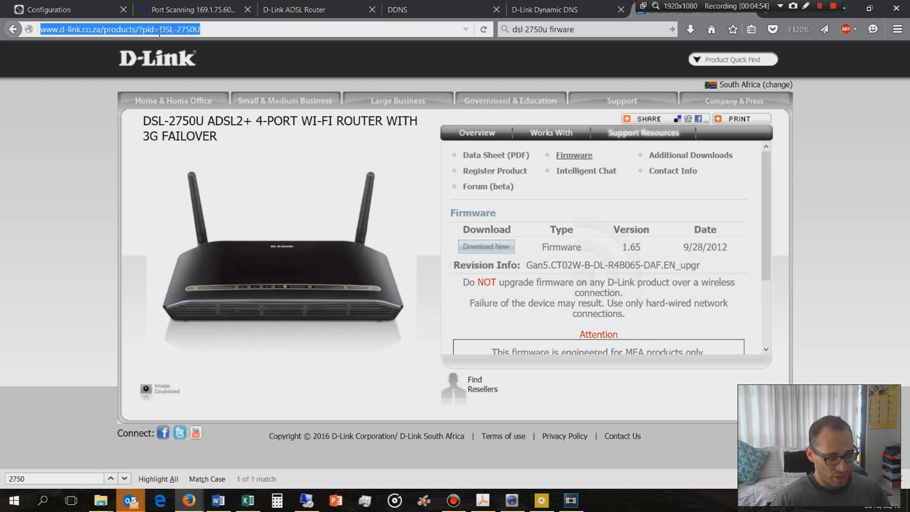
pyautogui.write('www.cisco.com')
pyautogui.press('Return')
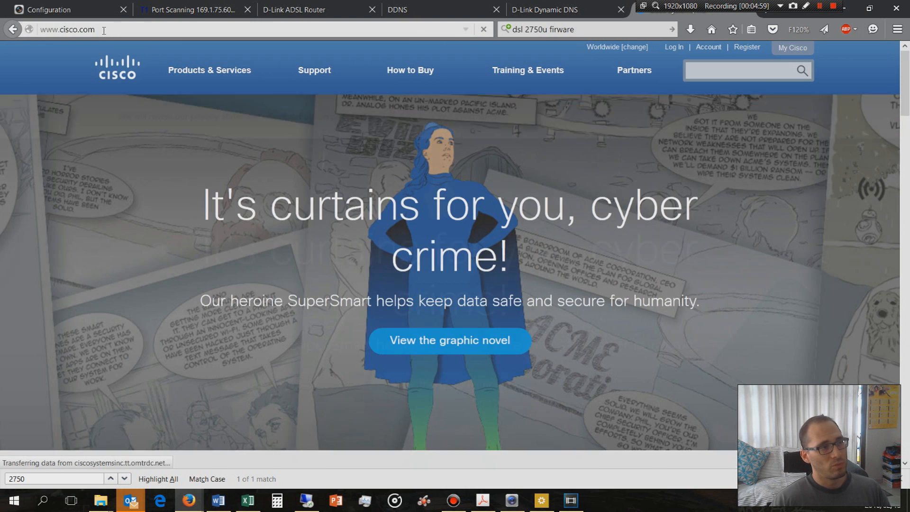
pyautogui.moveTo(113, 32); pyautogui.dragTo(52, 39)
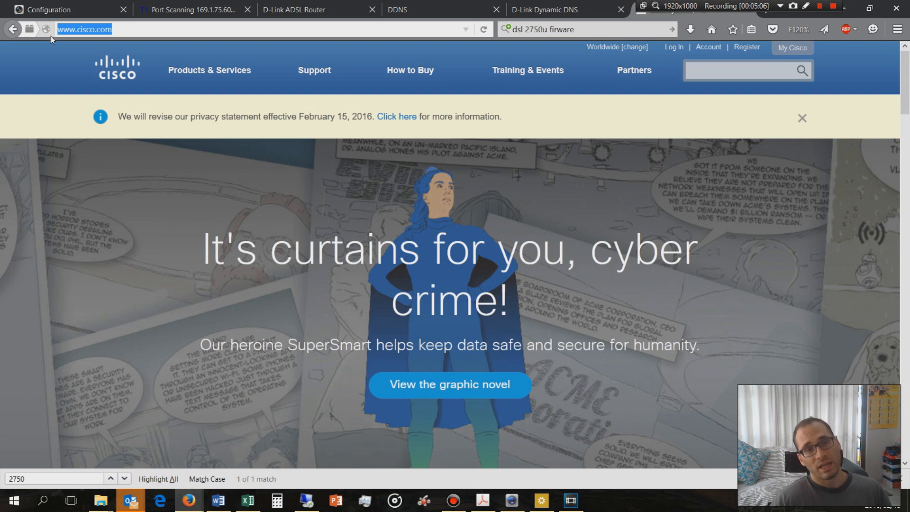
pyautogui.click(115, 30)
pyautogui.moveTo(115, 30); pyautogui.dragTo(58, 35)
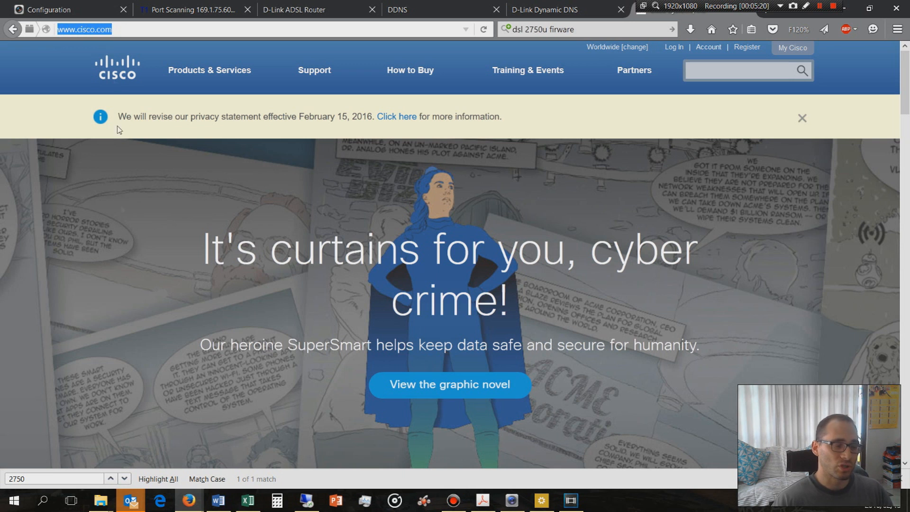
pyautogui.click(43, 502)
pyautogui.click(43, 503)
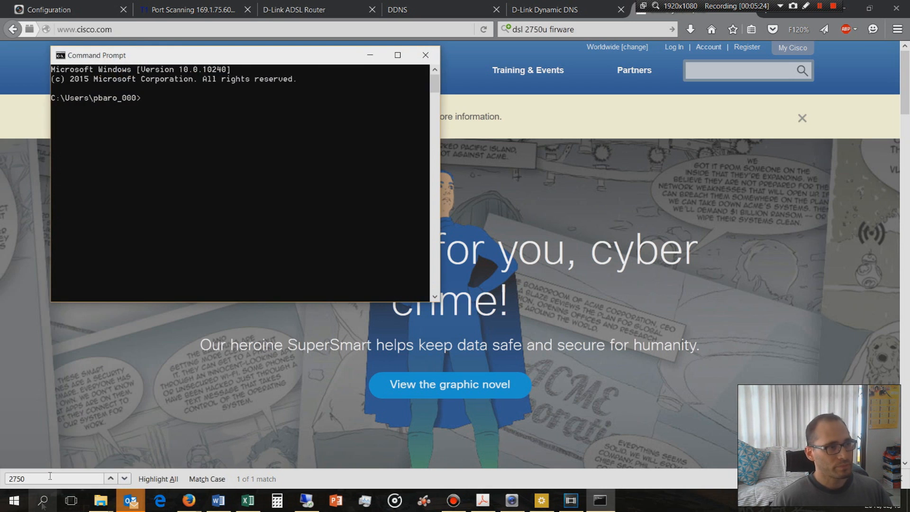
pyautogui.write('nslo')
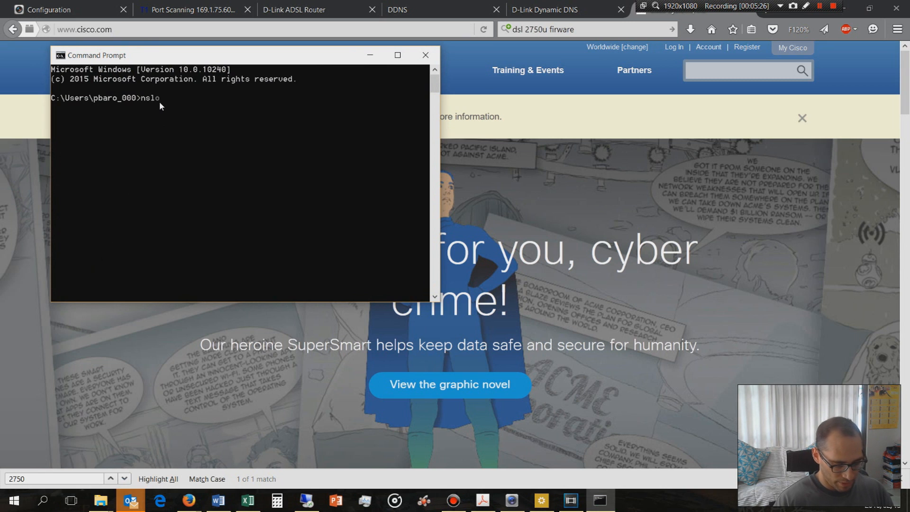
pyautogui.write('okup ww')
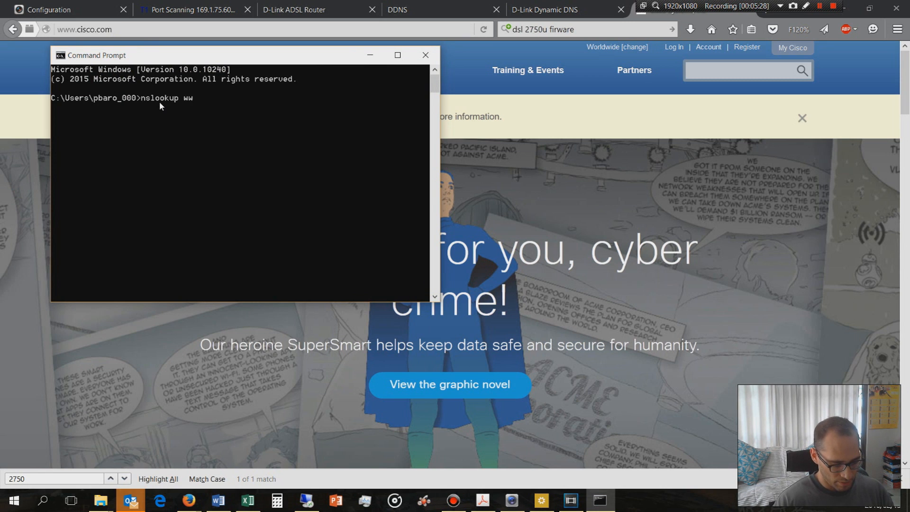
pyautogui.write('w.cisco.com')
pyautogui.press('Return')
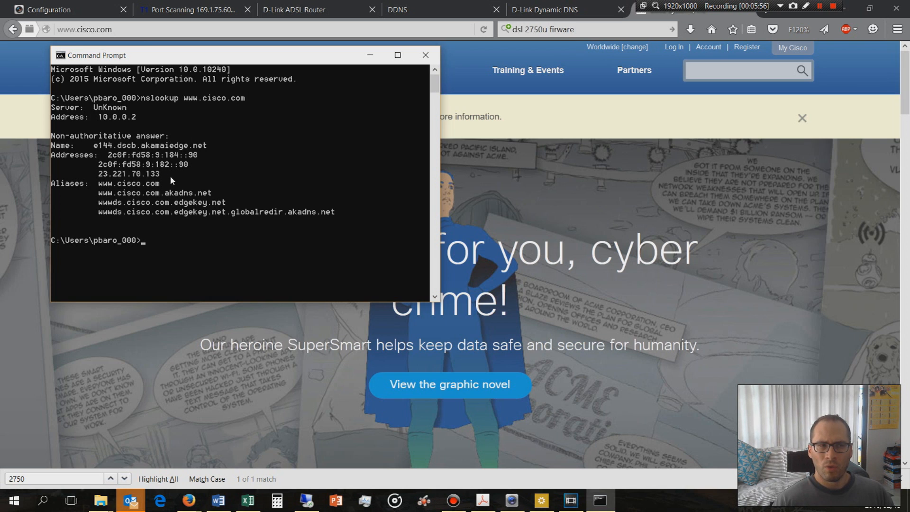
# Return to the browser, load the recorder's login page at 10.0.0.200 in place of the Cisco site, and highlight its address
pyautogui.click(130, 32)
pyautogui.press('BackSpace')
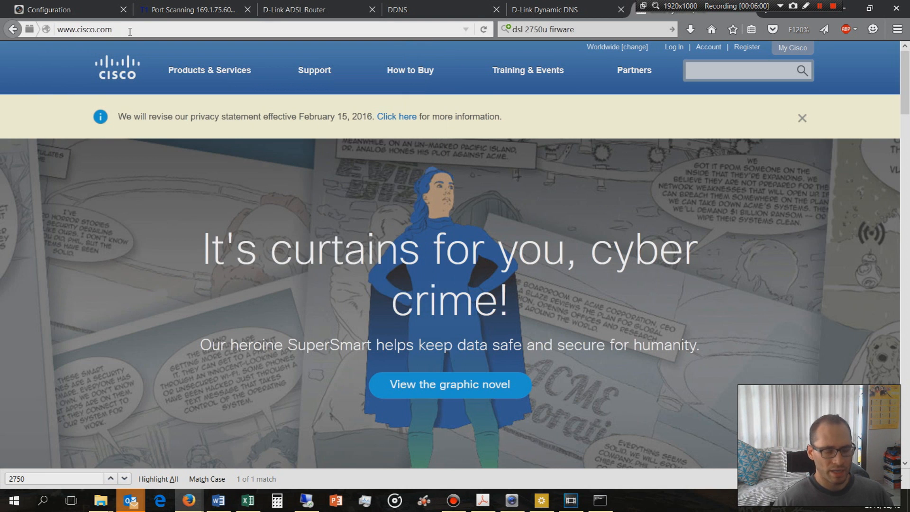
pyautogui.press('BackSpace')
pyautogui.press('BackSpace')
pyautogui.press('BackSpace')
pyautogui.press('BackSpace')
pyautogui.press('BackSpace')
pyautogui.press('BackSpace')
pyautogui.press('BackSpace')
pyautogui.press('BackSpace')
pyautogui.press('BackSpace')
pyautogui.press('BackSpace')
pyautogui.press('BackSpace')
pyautogui.press('BackSpace')
pyautogui.write('10.0.')
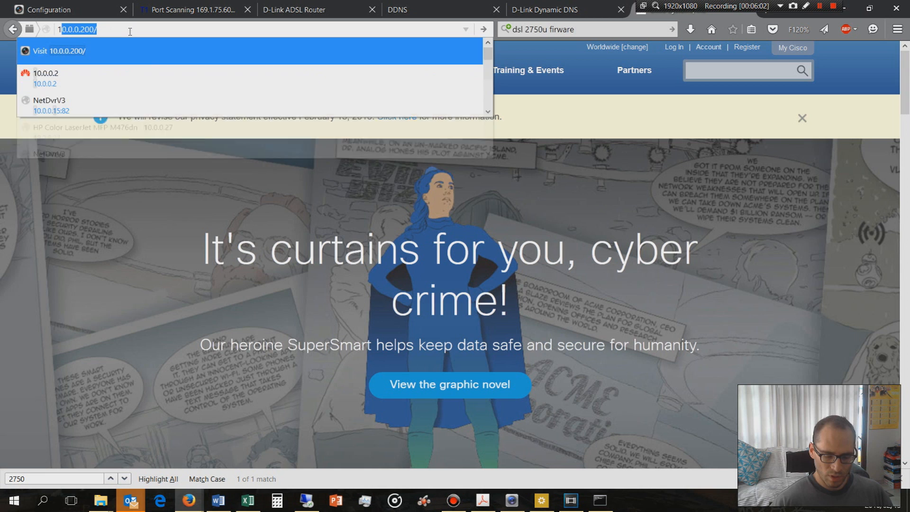
pyautogui.write('0.2')
pyautogui.press('Return')
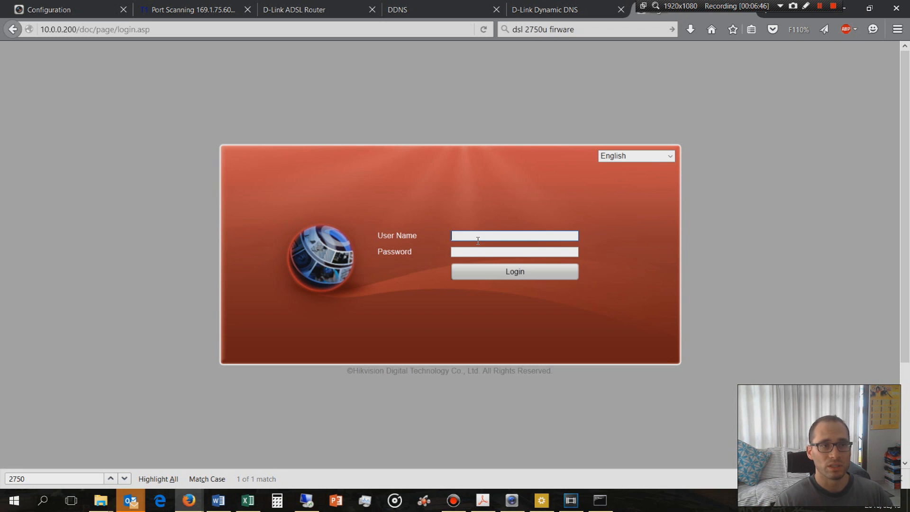
pyautogui.moveTo(150, 30); pyautogui.dragTo(51, 32)
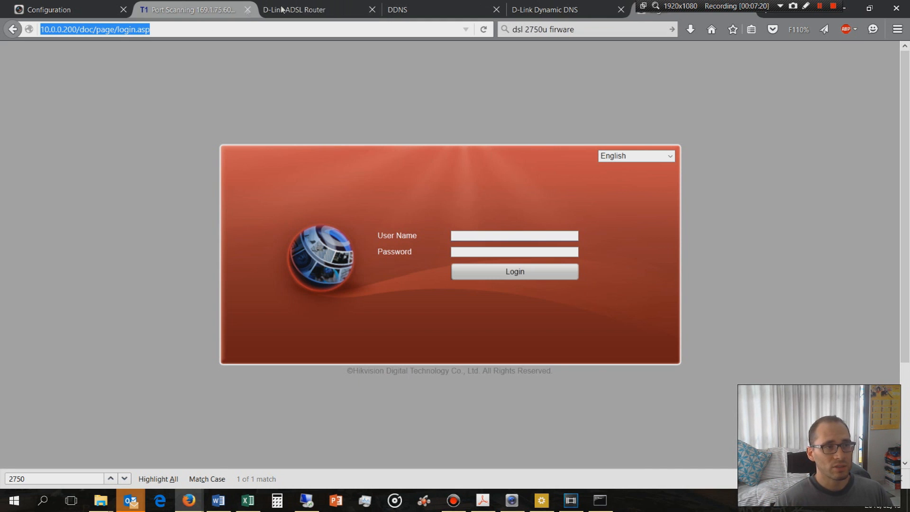
# View the D-Link router's status page and highlight the public IPv4 address of its enabled WAN connection
pyautogui.click(304, 9)
pyautogui.click(592, 72)
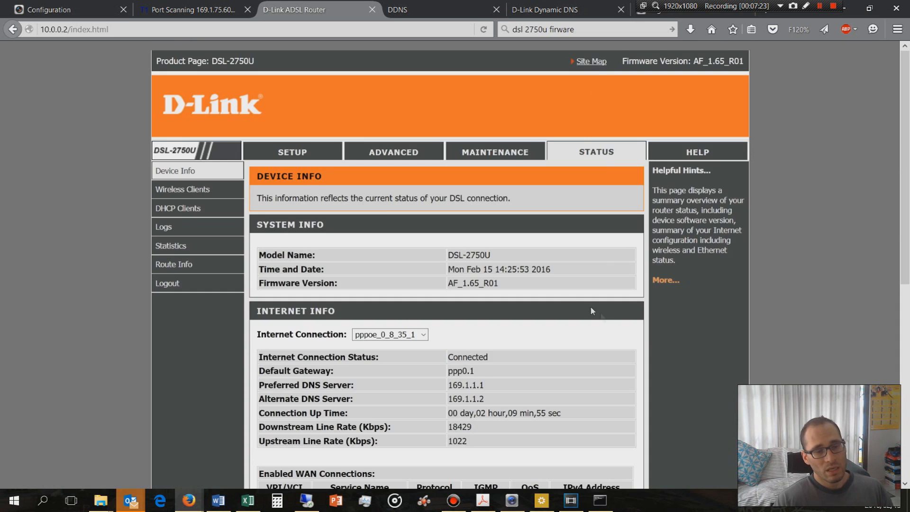
pyautogui.scroll(-5, 591, 311)
pyautogui.moveTo(617, 264); pyautogui.dragTo(555, 265)
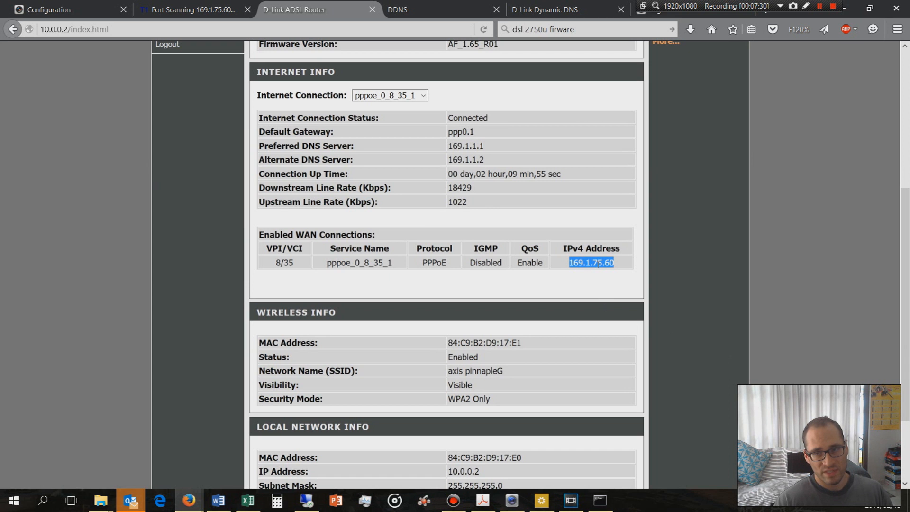
pyautogui.scroll(5, 598, 264)
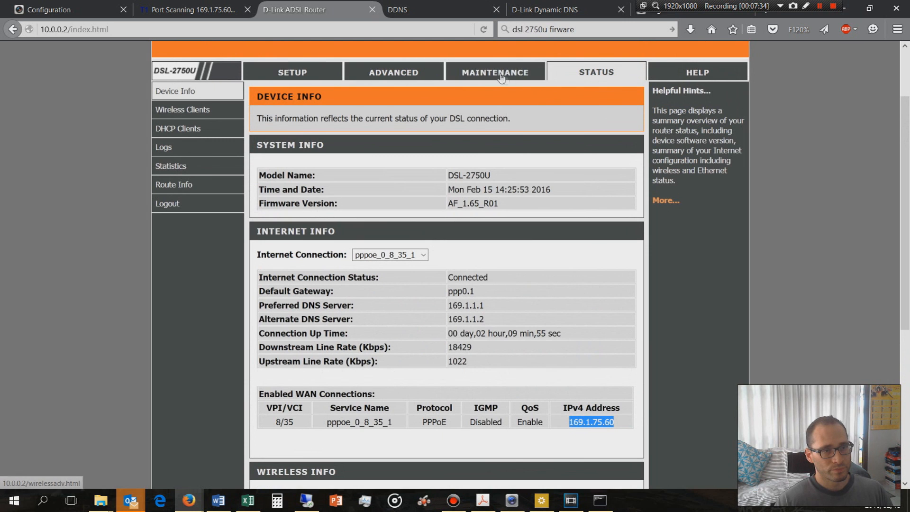
pyautogui.scroll(-3, 576, 408)
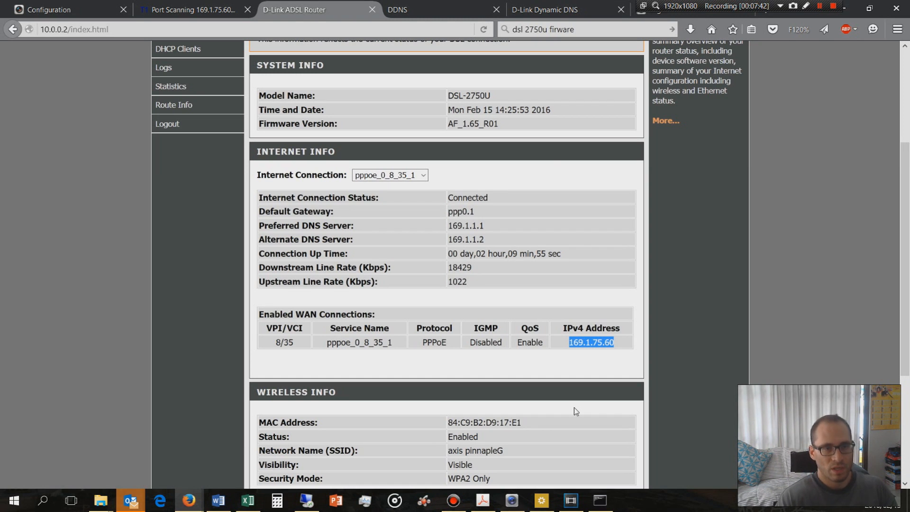
pyautogui.scroll(6, 504, 119)
# Reboot the D-Link router from its maintenance settings and log back in to its web management as admin
pyautogui.click(503, 154)
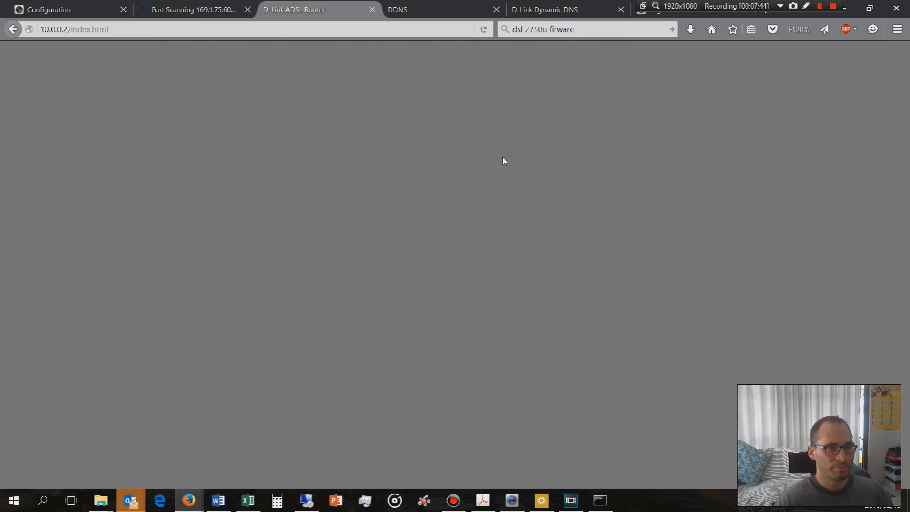
pyautogui.click(441, 222)
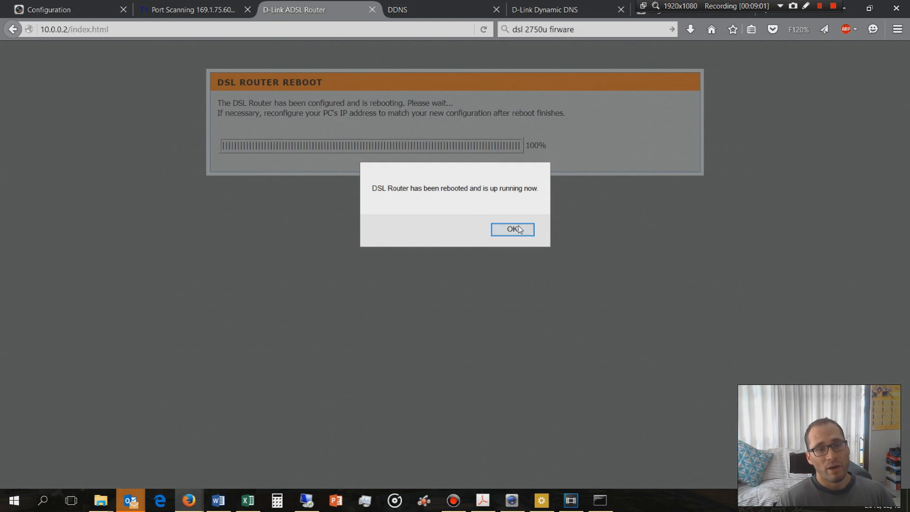
pyautogui.click(518, 230)
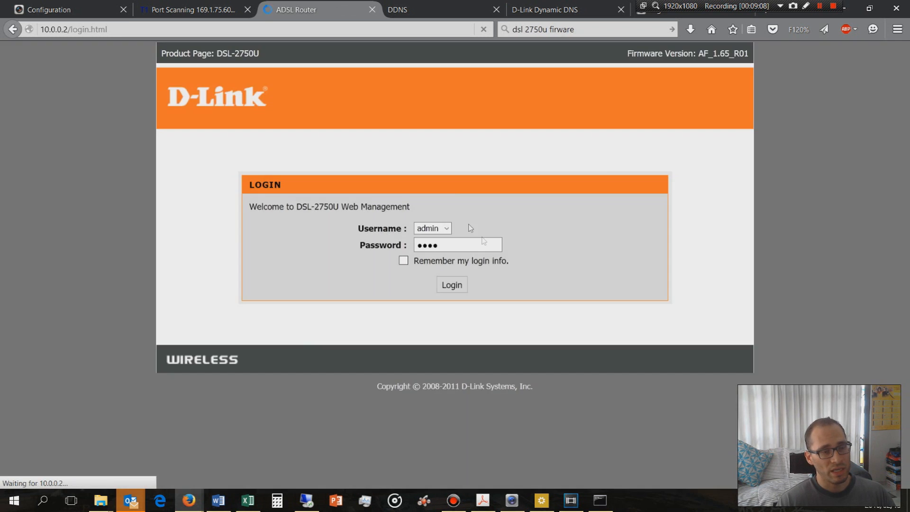
pyautogui.click(452, 285)
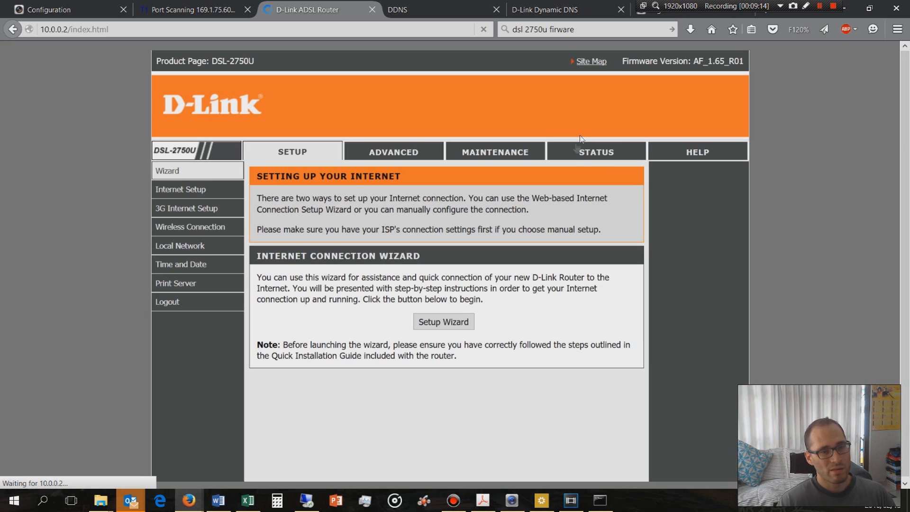
# Open the D-Link router's device status and highlight the IPv4 address of its enabled WAN connection
pyautogui.click(587, 154)
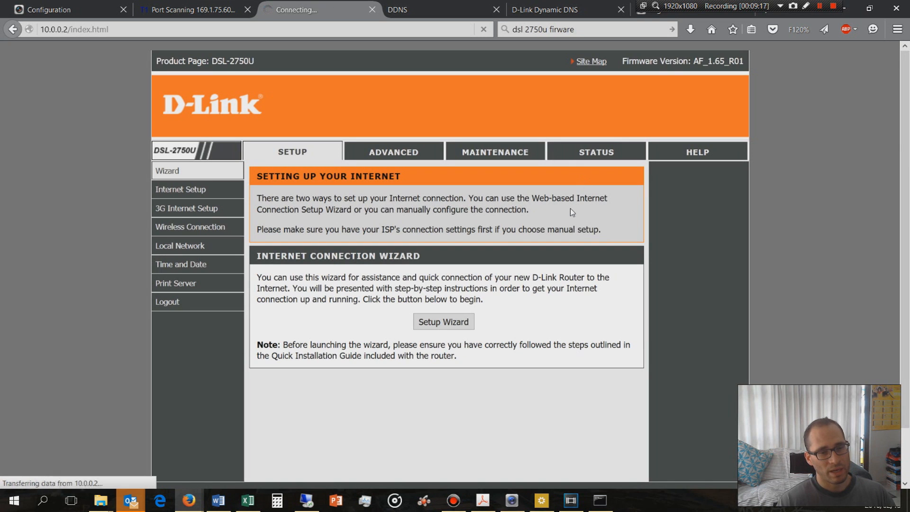
pyautogui.scroll(-2, 571, 209)
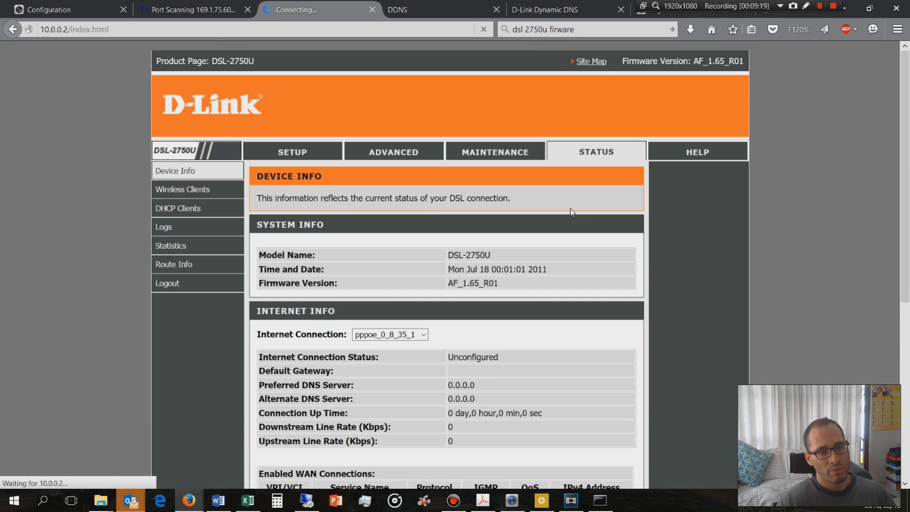
pyautogui.scroll(-5, 589, 354)
pyautogui.doubleClick(571, 266)
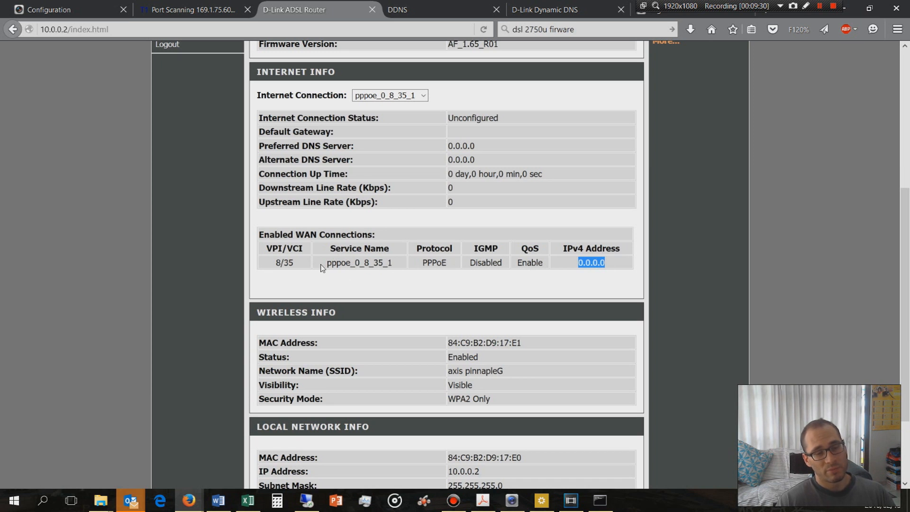
pyautogui.scroll(3, 322, 268)
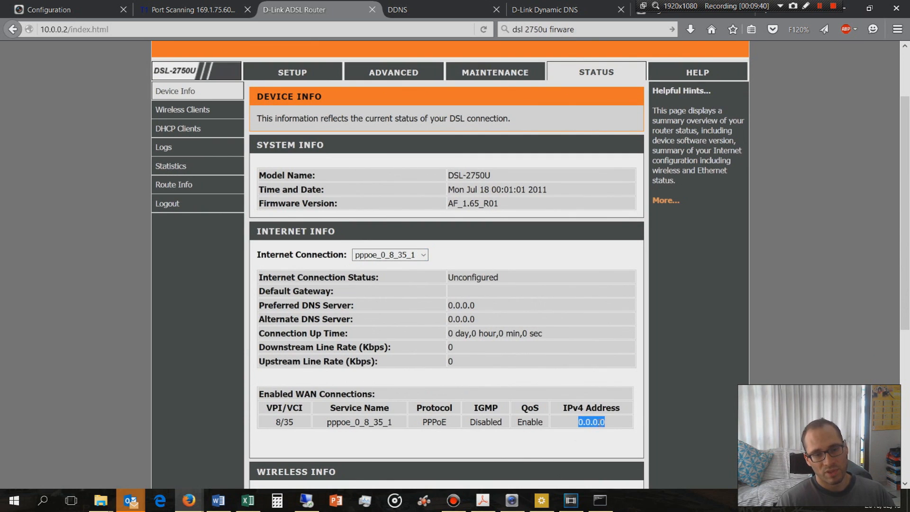
pyautogui.moveTo(610, 427); pyautogui.dragTo(579, 428)
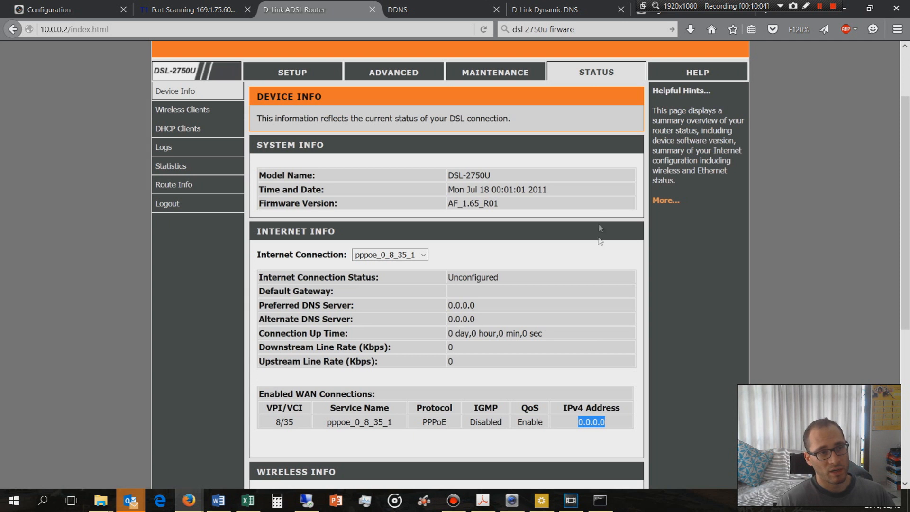
# Reload the router's device status and highlight the newly assigned public IPv4 address of the WAN connection
pyautogui.click(590, 75)
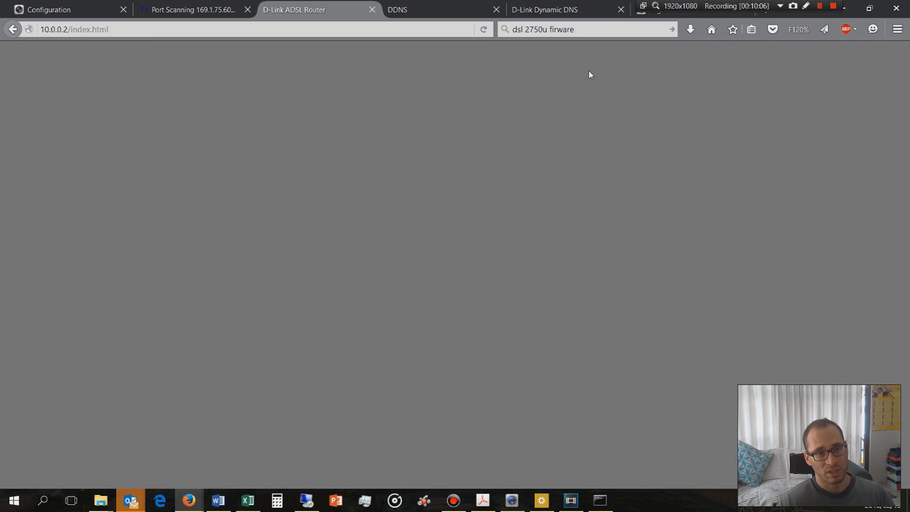
pyautogui.scroll(-3, 581, 280)
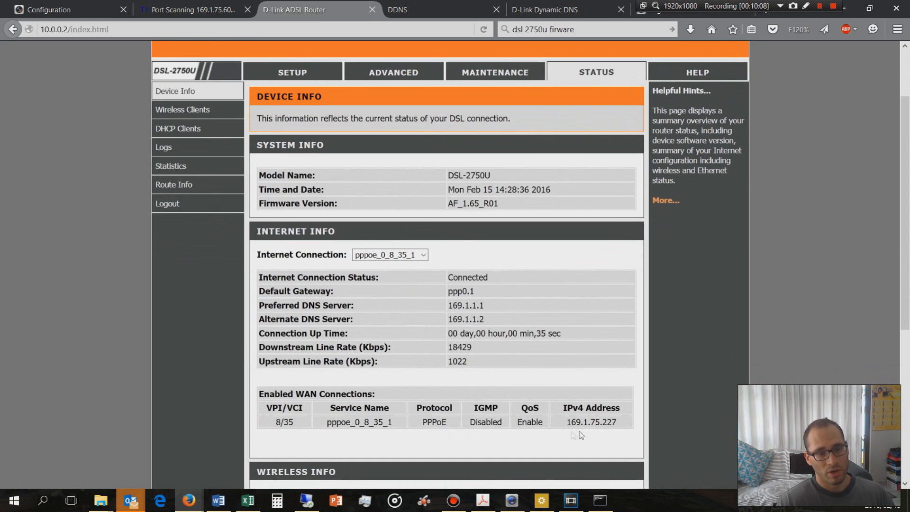
pyautogui.moveTo(617, 423); pyautogui.dragTo(565, 431)
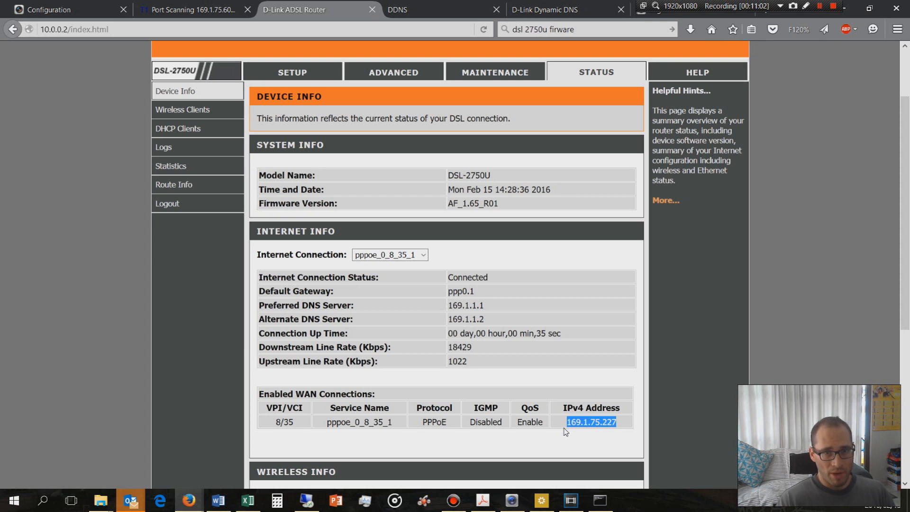
pyautogui.scroll(-1, 565, 432)
pyautogui.scroll(1, 564, 435)
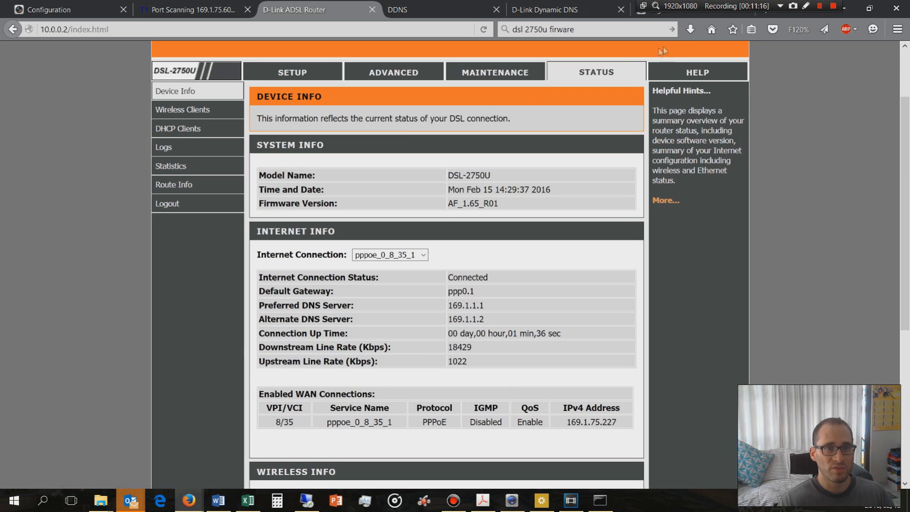
# Return to the T1 Shopper site and open its online port scanner from the home page
pyautogui.click(653, 16)
pyautogui.moveTo(653, 19); pyautogui.dragTo(587, 29)
pyautogui.click(327, 11)
pyautogui.click(199, 10)
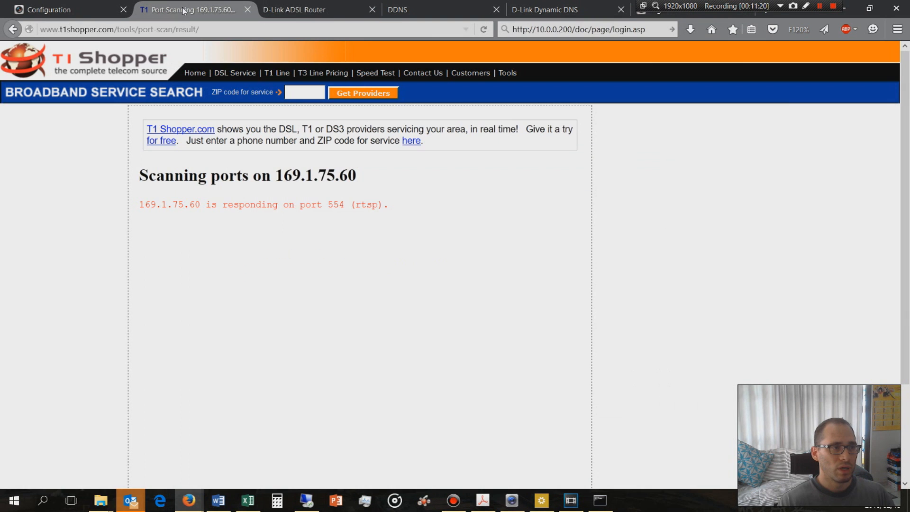
pyautogui.click(23, 71)
pyautogui.scroll(-2, 38, 223)
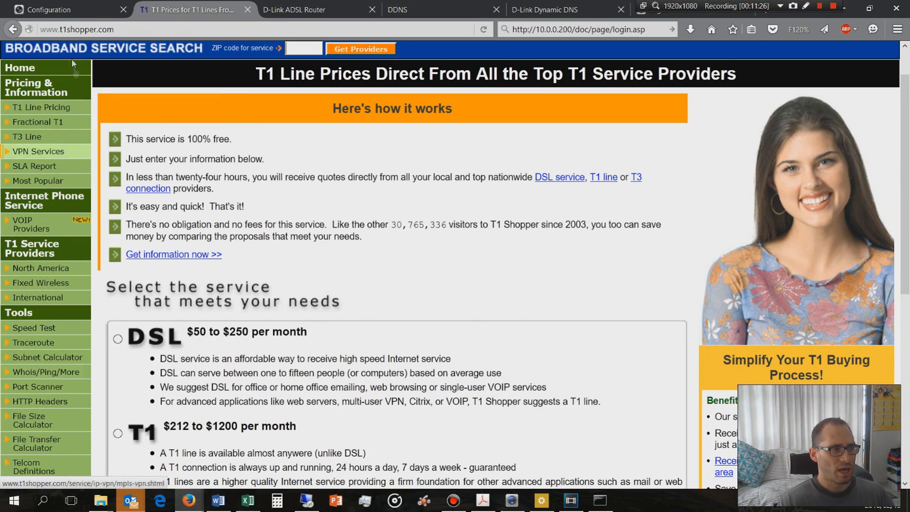
pyautogui.scroll(-2, 41, 337)
pyautogui.click(38, 307)
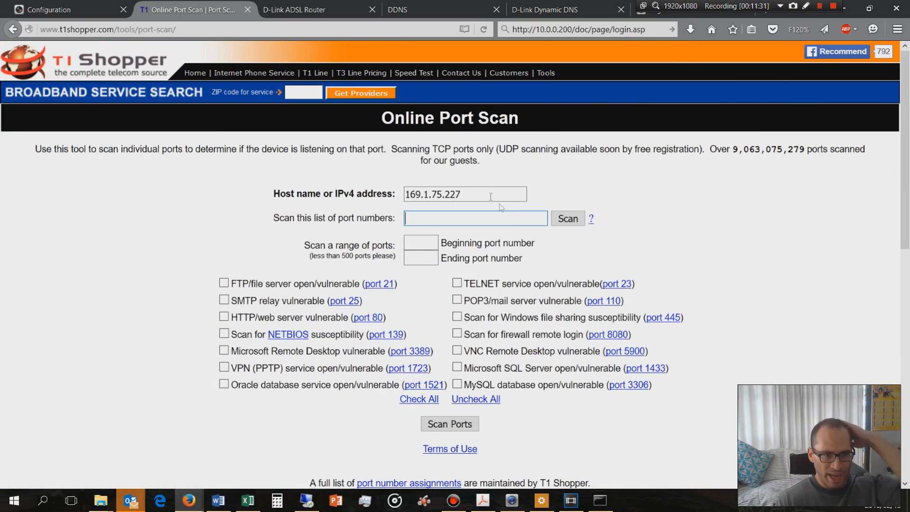
# Reopen the port scanner and scan port 80 on the public address 169.1.75.227
pyautogui.click(466, 192)
pyautogui.click(13, 29)
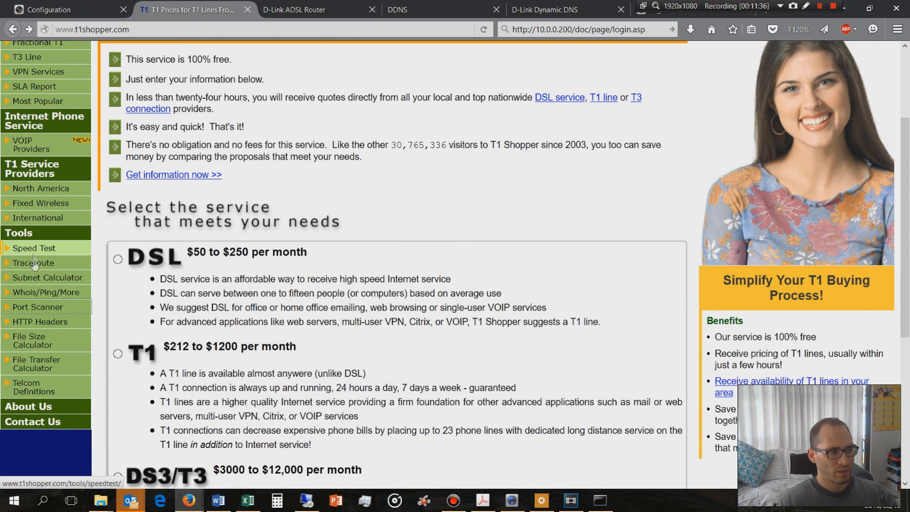
pyautogui.click(35, 307)
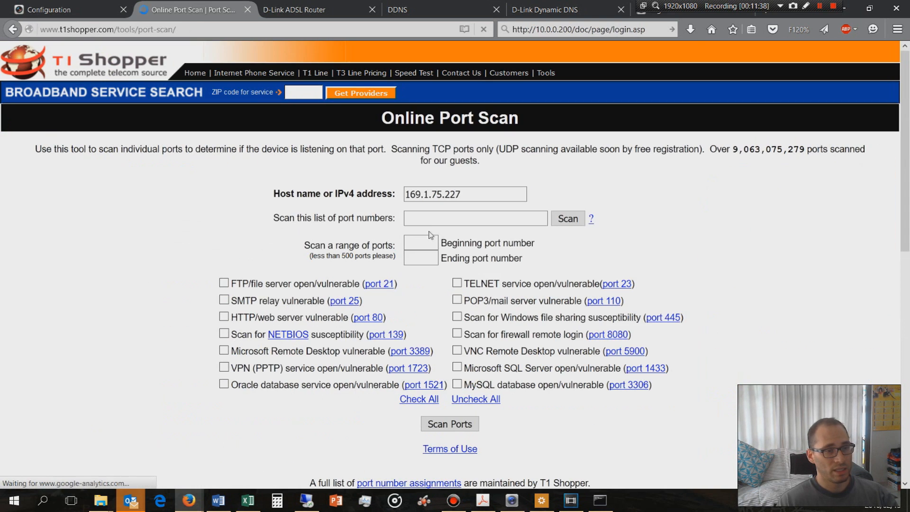
pyautogui.click(432, 219)
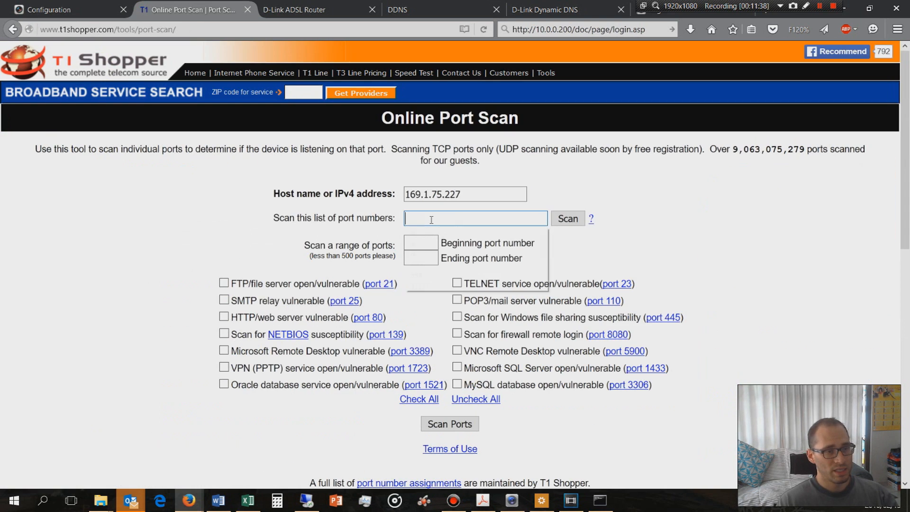
pyautogui.click(431, 219)
pyautogui.click(417, 253)
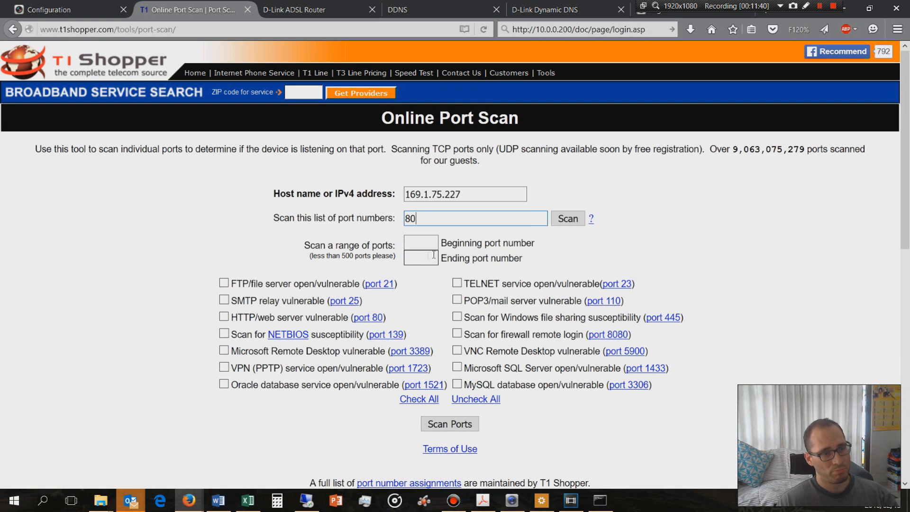
pyautogui.click(571, 221)
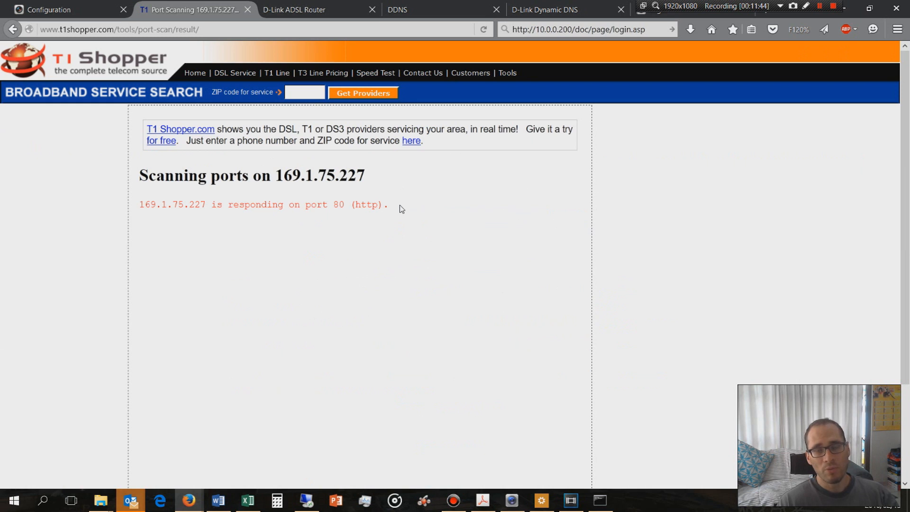
# Highlight the port 80 result line of the scan
pyautogui.tripleClick(140, 210)
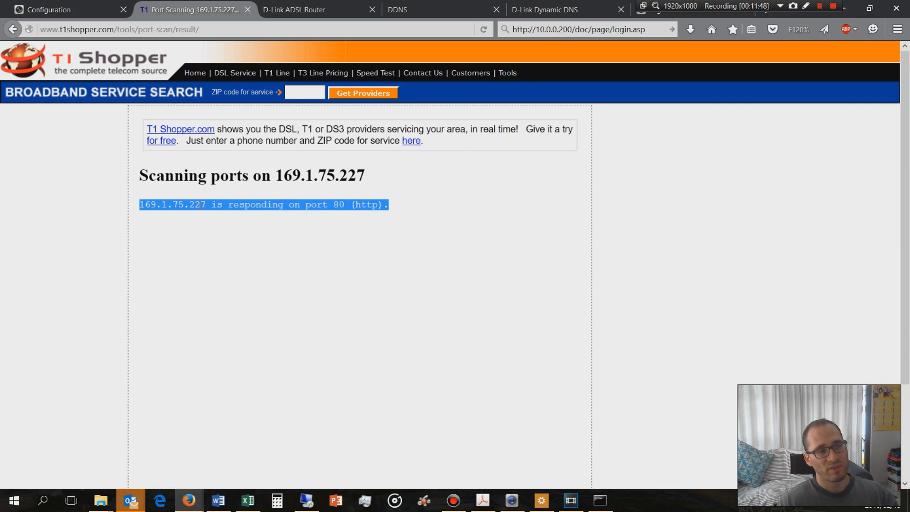
pyautogui.click(209, 204)
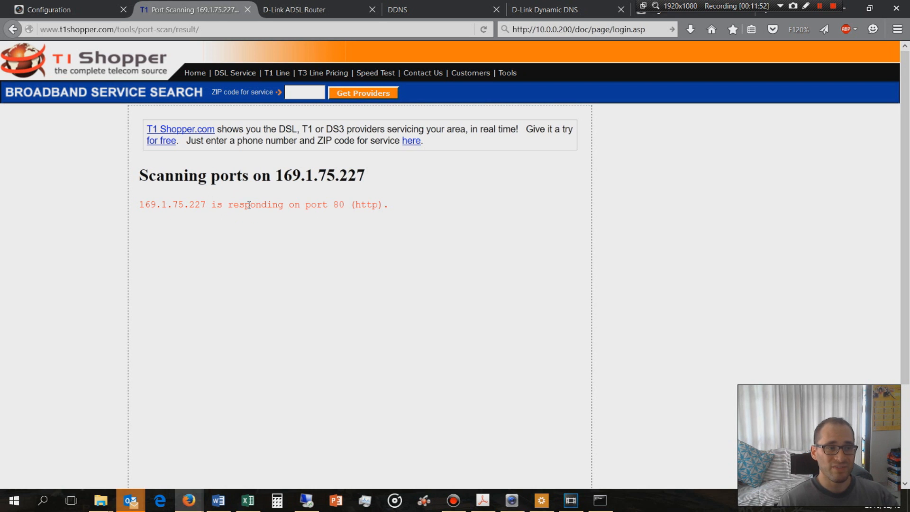
pyautogui.moveTo(336, 205); pyautogui.dragTo(318, 205)
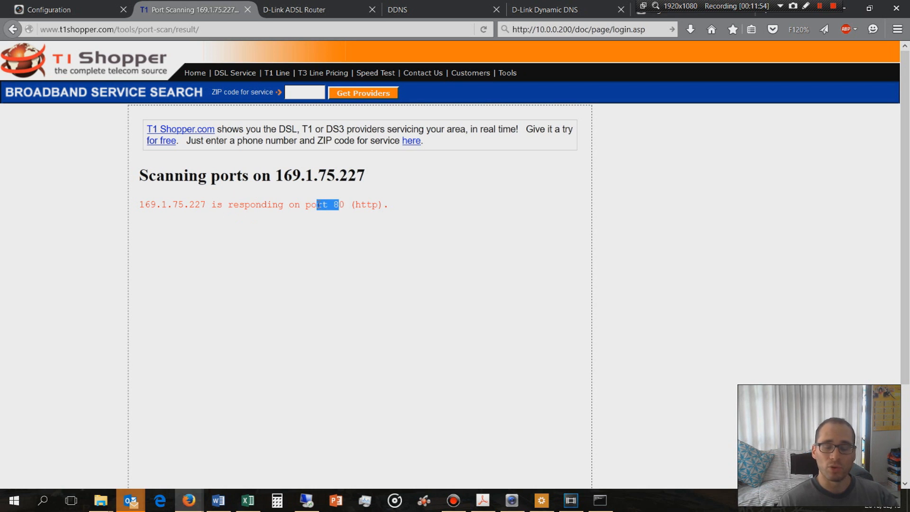
pyautogui.moveTo(389, 204); pyautogui.dragTo(262, 204)
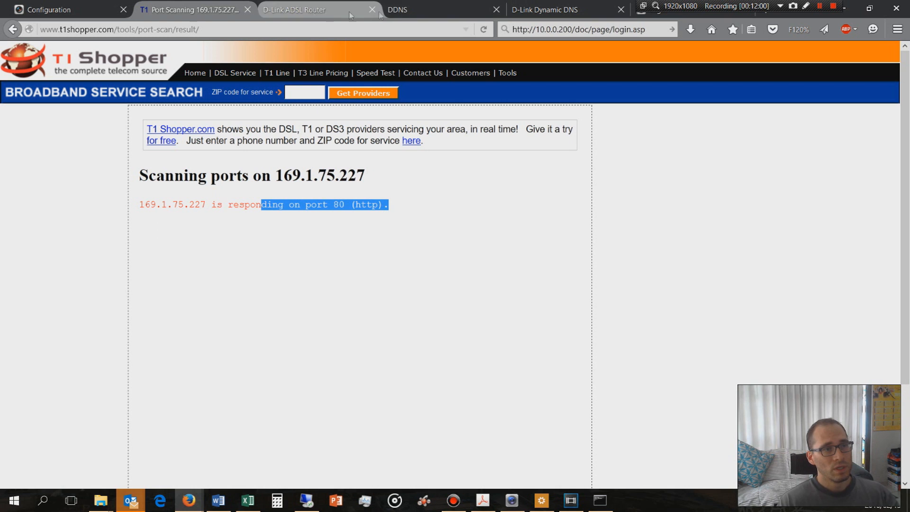
# Search the web for dynddns from the browser page showing the recorder's login
pyautogui.click(574, 11)
pyautogui.click(643, 15)
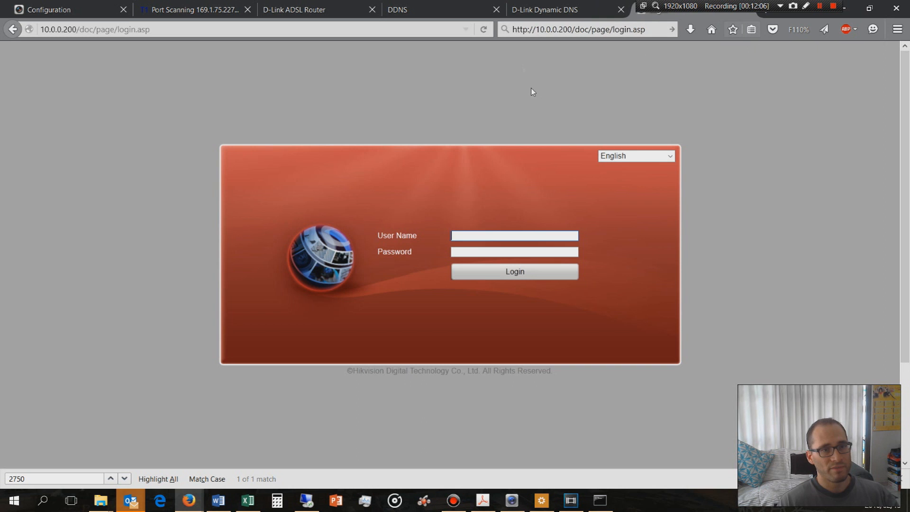
pyautogui.click(544, 29)
pyautogui.write('dyn')
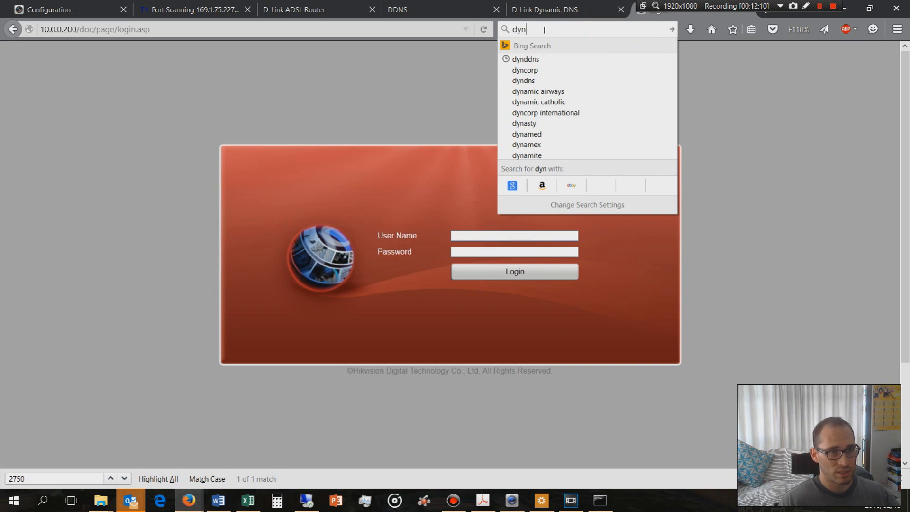
pyautogui.click(529, 59)
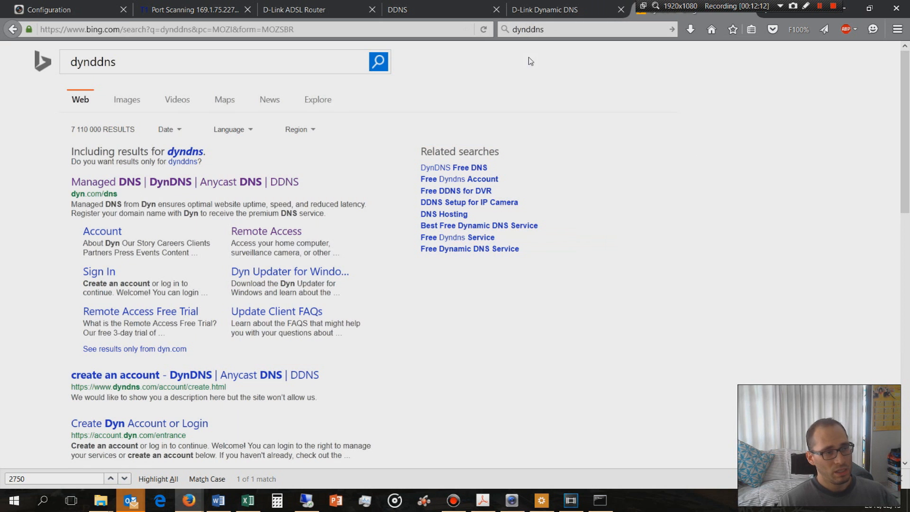
# Open Dyn's DNS page from the search results and review its remote access and managed DNS plans
pyautogui.click(103, 188)
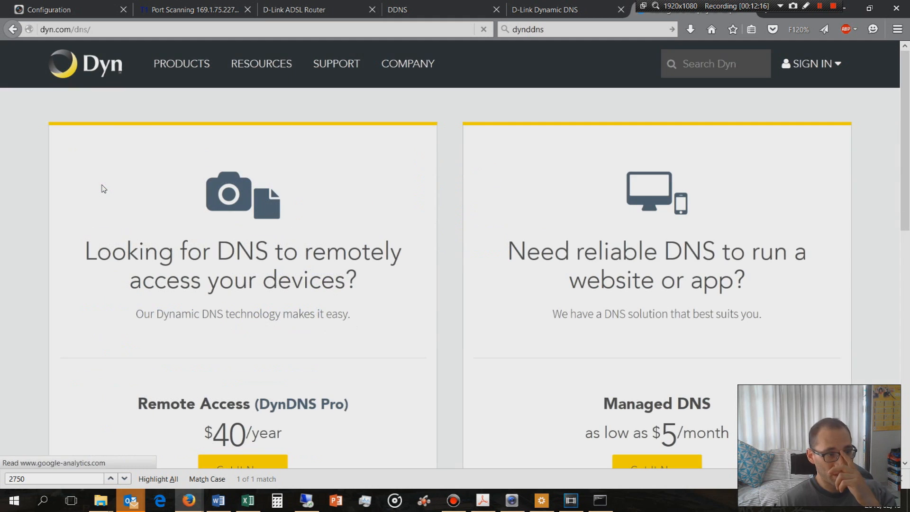
pyautogui.scroll(-3, 616, 294)
pyautogui.scroll(-1, 640, 282)
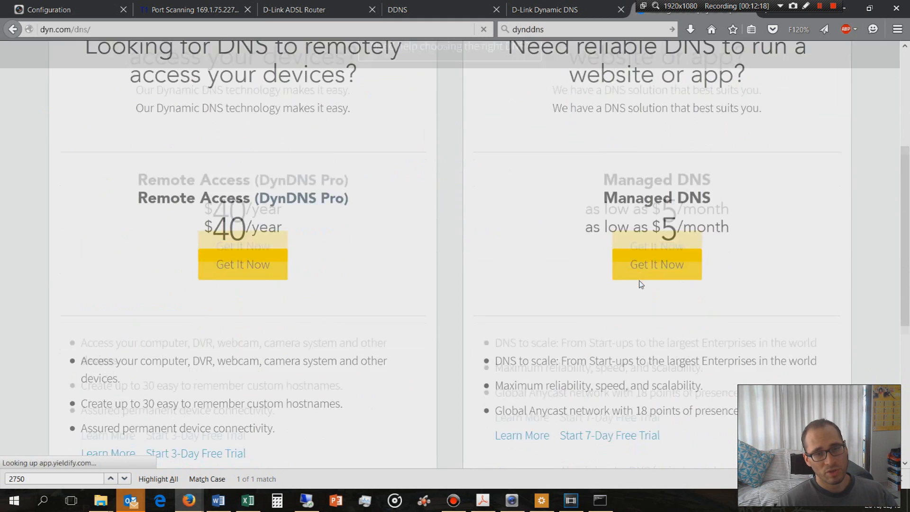
pyautogui.scroll(2, 640, 284)
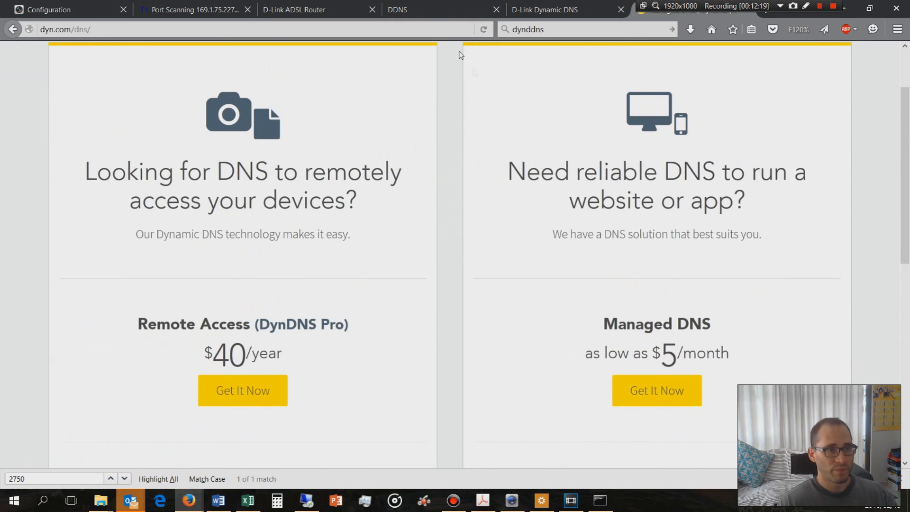
# Switch to the Hikvision DDNS site at hik-online.com and try to reload its Device Management page
pyautogui.click(422, 10)
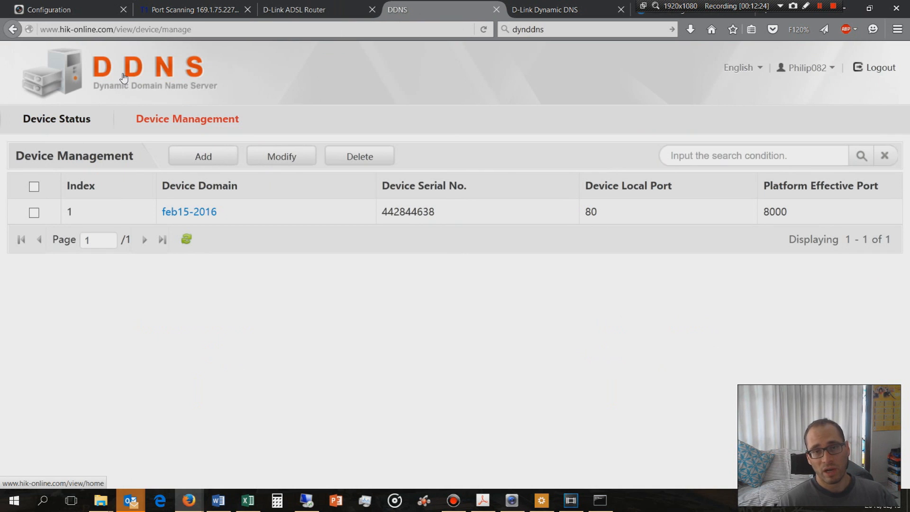
pyautogui.click(173, 121)
pyautogui.click(624, 227)
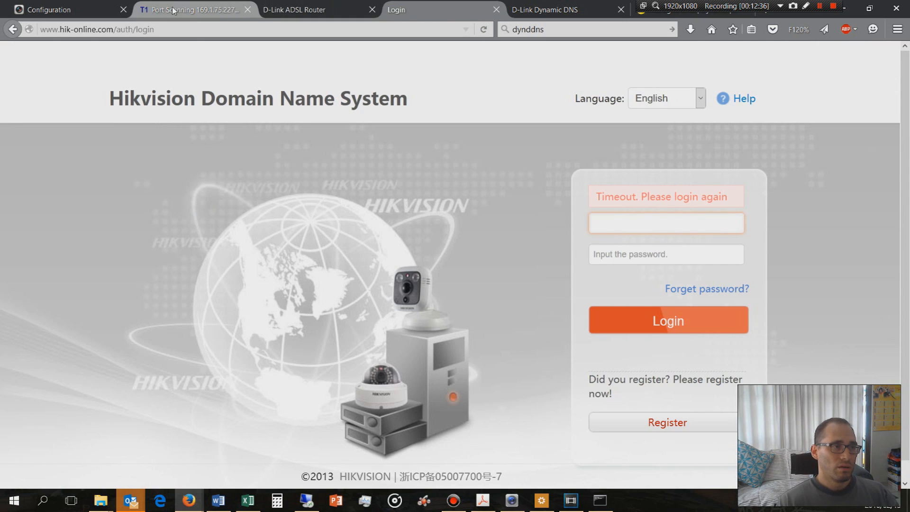
# Return to the D-Link router's management page and open its advanced port forwarding rules
pyautogui.click(304, 10)
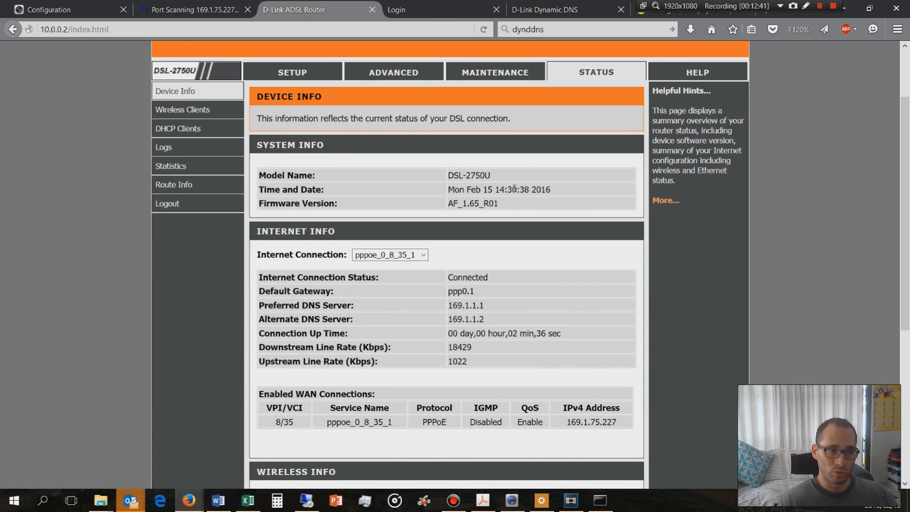
pyautogui.click(401, 72)
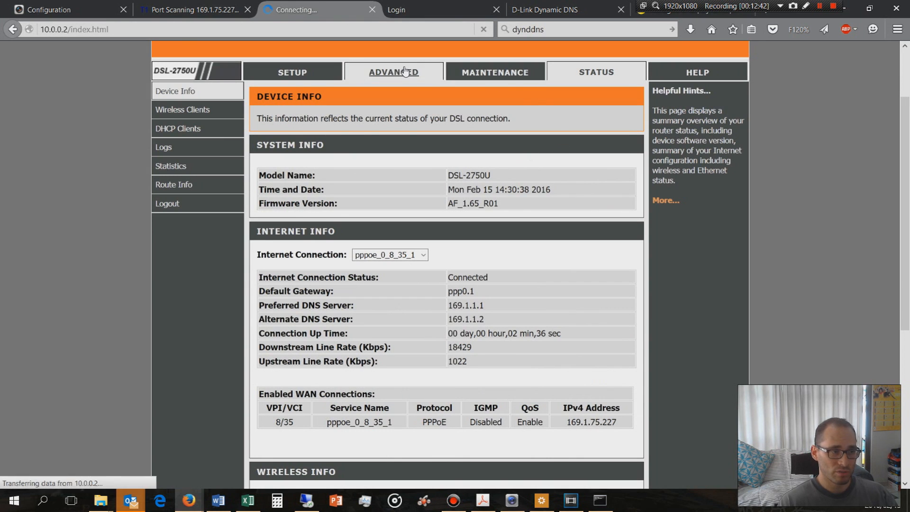
pyautogui.click(180, 197)
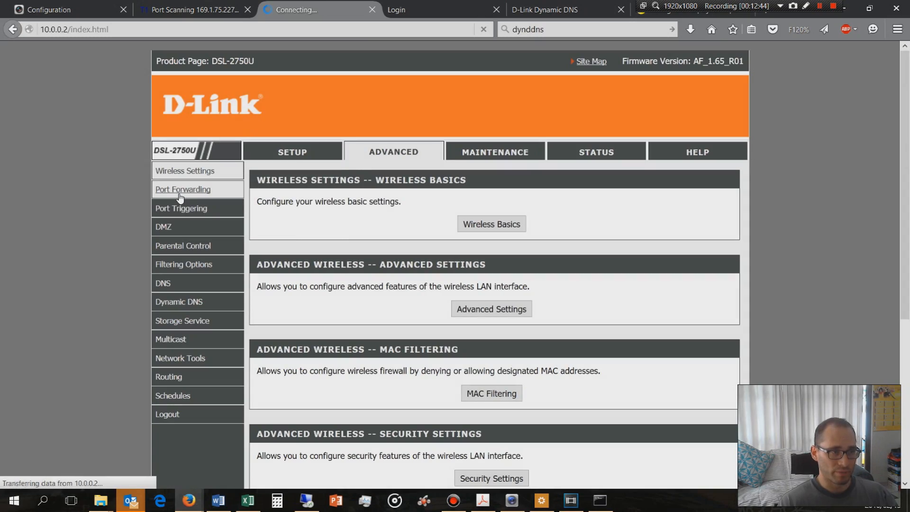
pyautogui.scroll(-8, 332, 251)
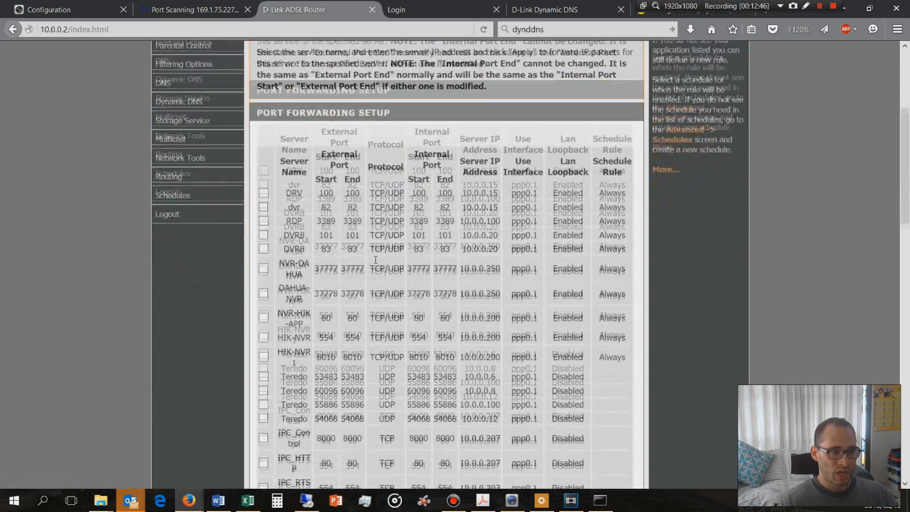
# Delete all Teredo, IPC_Control, IPC_HTTP, IPC_RTSP and IPC_RTSPTCP rules from the router's port forwarding table
pyautogui.scroll(-3, 373, 267)
pyautogui.click(263, 309)
pyautogui.click(264, 285)
pyautogui.click(263, 259)
pyautogui.click(264, 235)
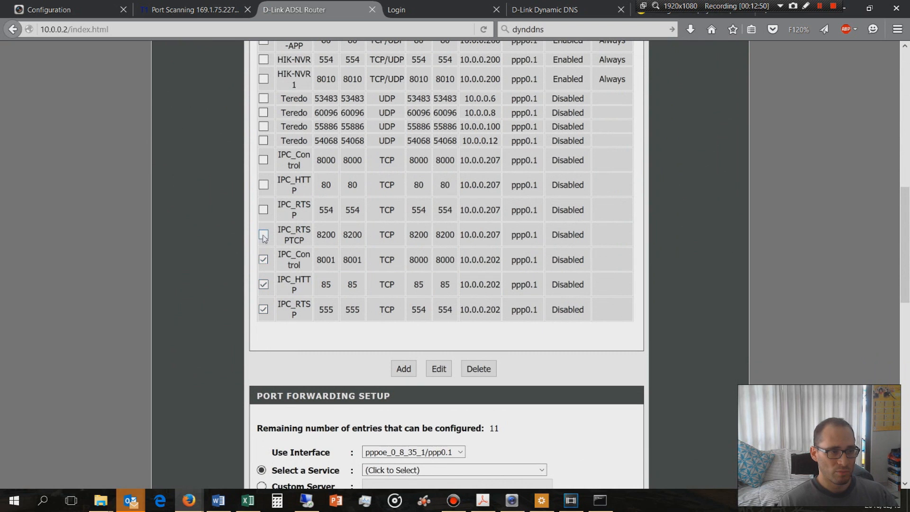
pyautogui.click(264, 210)
pyautogui.click(263, 184)
pyautogui.click(264, 160)
pyautogui.click(264, 140)
pyautogui.click(264, 126)
pyautogui.click(264, 113)
pyautogui.click(264, 98)
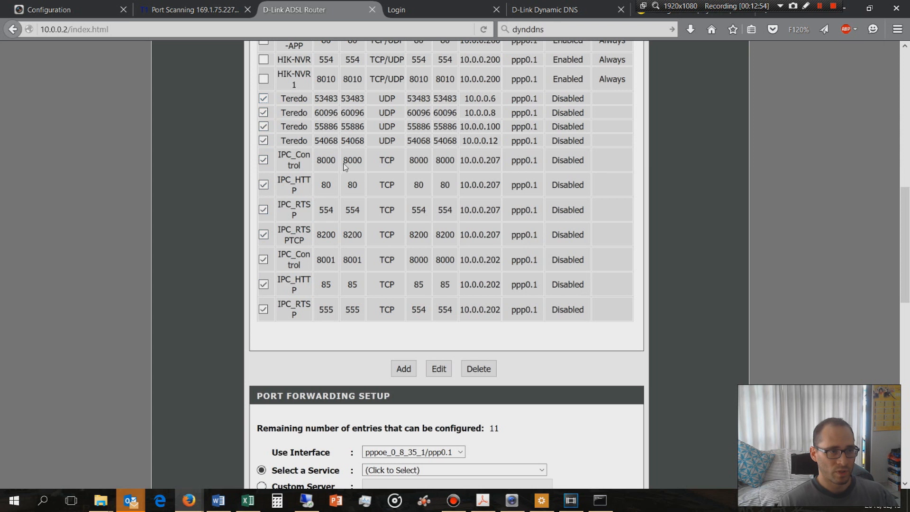
pyautogui.scroll(1, 331, 203)
pyautogui.scroll(2, 330, 205)
pyautogui.click(479, 448)
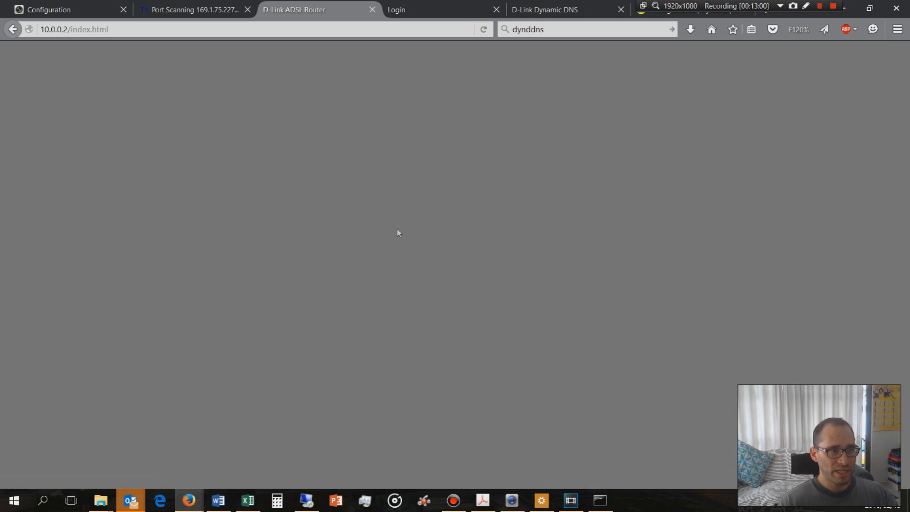
pyautogui.scroll(-2, 394, 240)
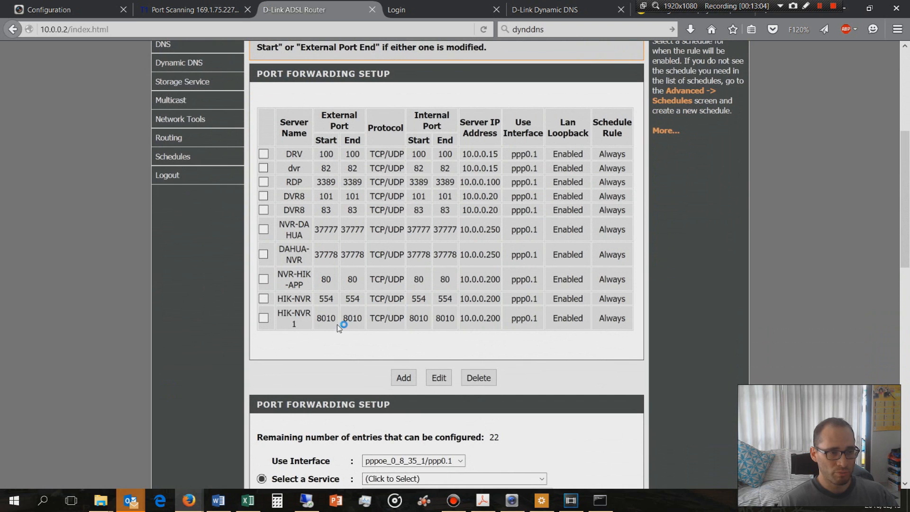
# Review the HTTP, RTSP and SDK port numbers in the Hikvision recorder's network port settings
pyautogui.click(74, 10)
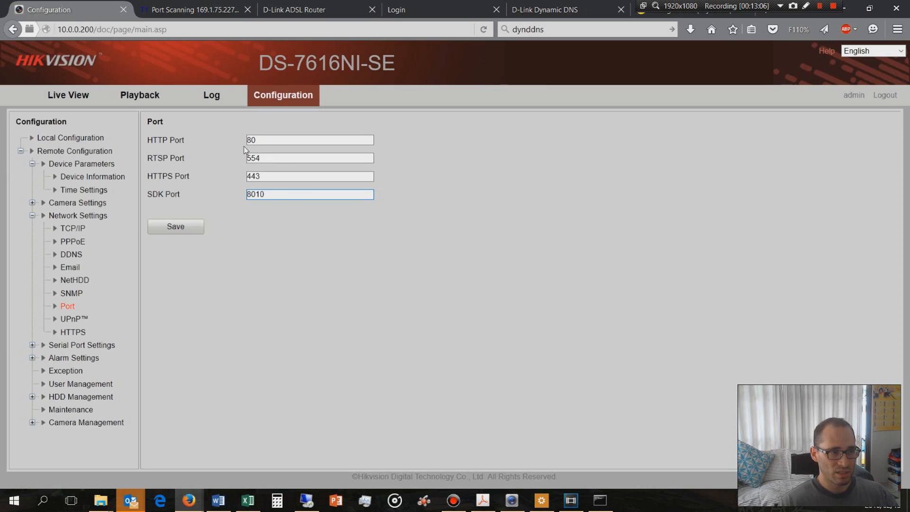
pyautogui.moveTo(260, 140); pyautogui.dragTo(240, 165)
pyautogui.moveTo(273, 196); pyautogui.dragTo(232, 197)
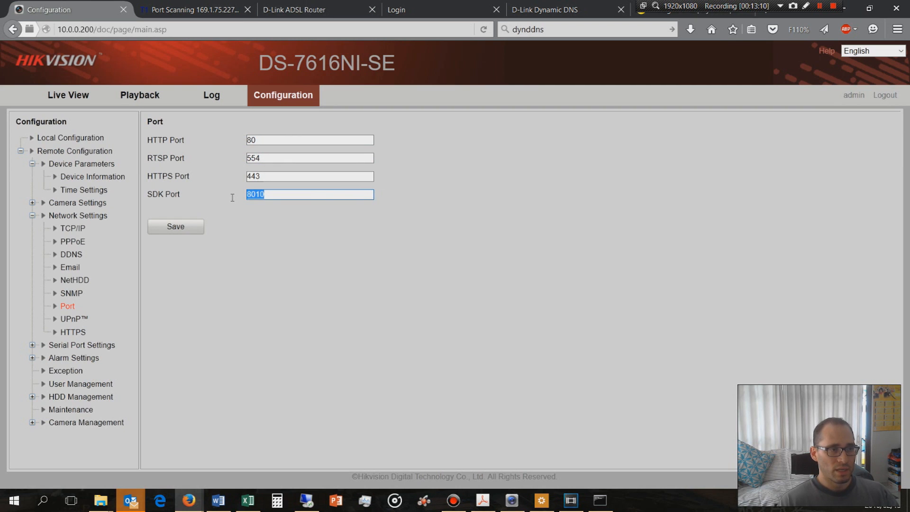
pyautogui.click(268, 196)
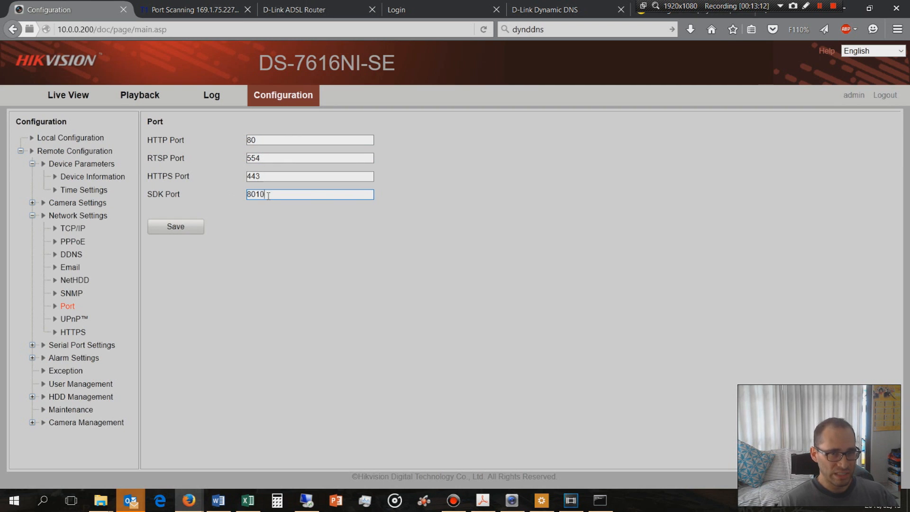
pyautogui.moveTo(263, 158); pyautogui.dragTo(233, 167)
pyautogui.moveTo(265, 197); pyautogui.dragTo(239, 202)
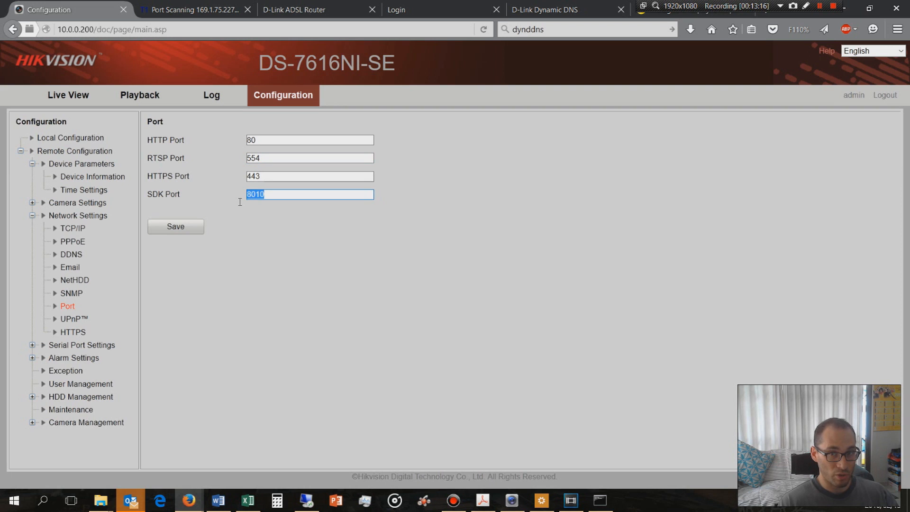
pyautogui.moveTo(263, 158); pyautogui.dragTo(249, 158)
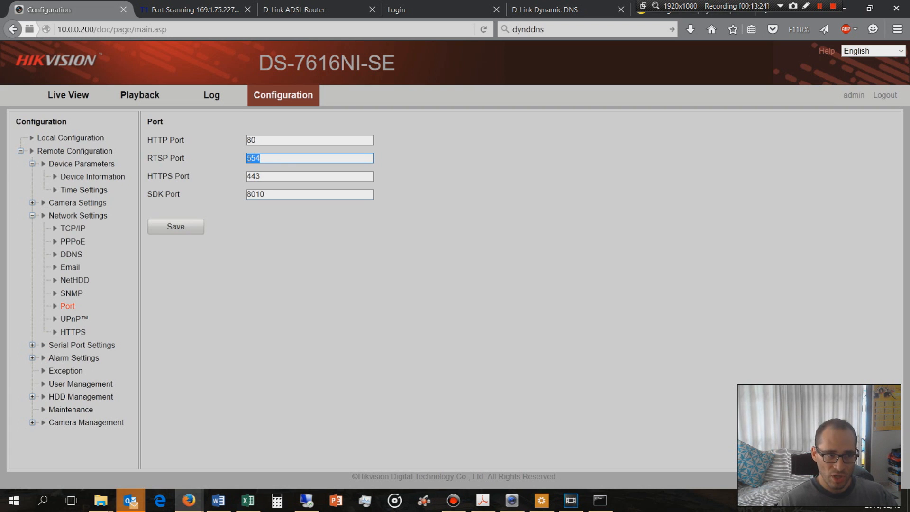
pyautogui.click(271, 159)
pyautogui.moveTo(259, 158); pyautogui.dragTo(245, 158)
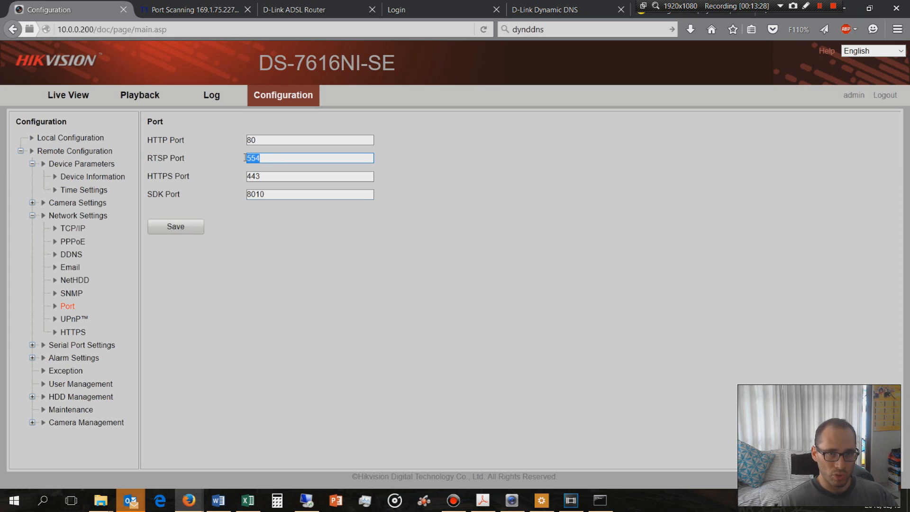
pyautogui.click(267, 193)
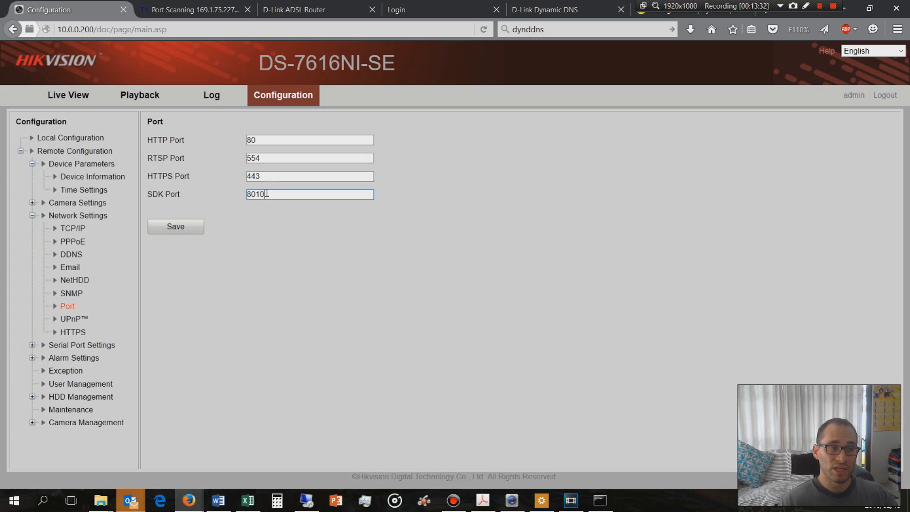
pyautogui.hotkey('shift', 'Tab')
pyautogui.hotkey('shift', 'Tab')
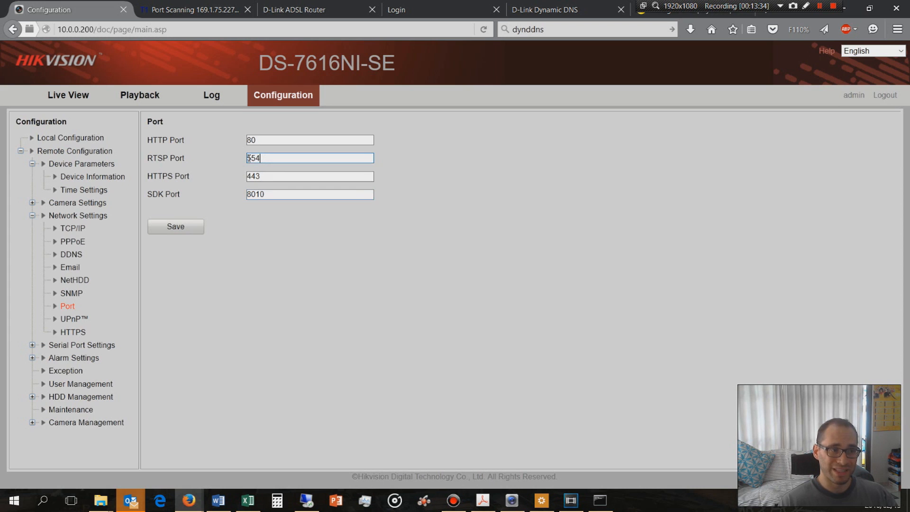
pyautogui.moveTo(270, 195); pyautogui.dragTo(186, 194)
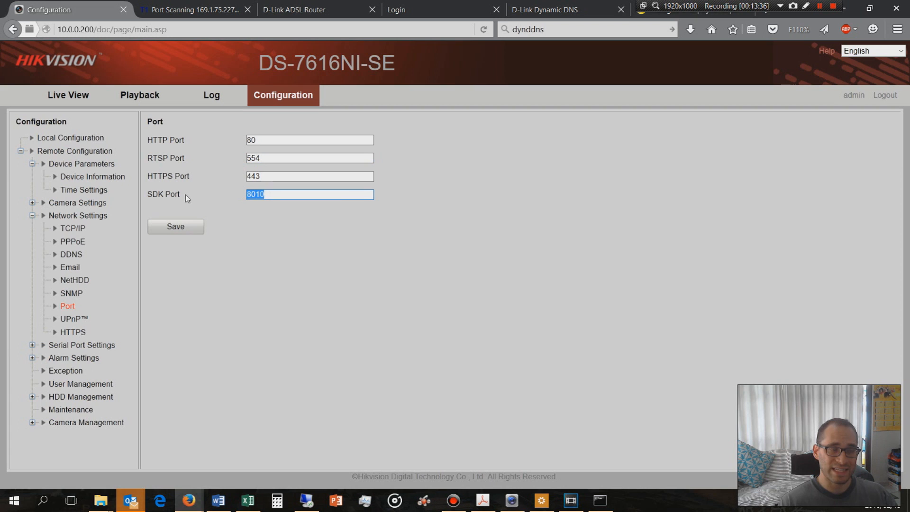
pyautogui.moveTo(260, 139); pyautogui.dragTo(244, 138)
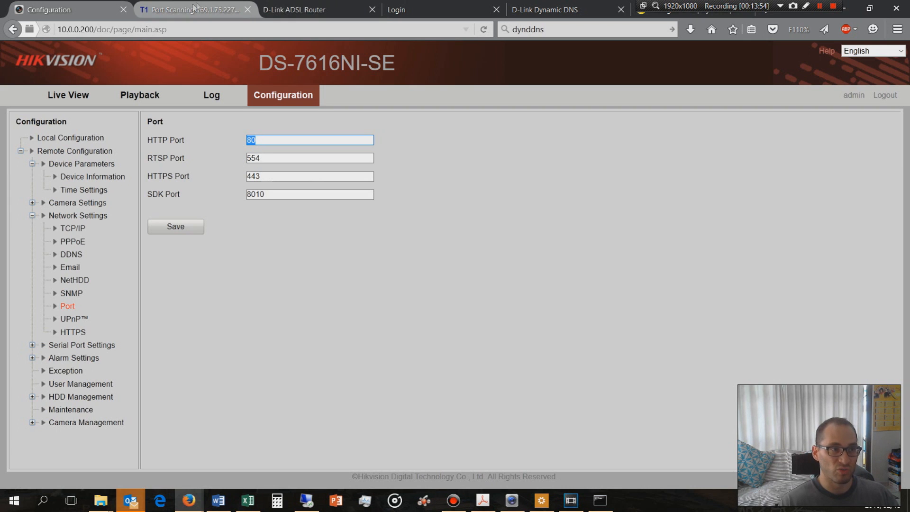
# Delete the NVR-HIK-APP, HIK-NVR and HIK-NVR1 rules from the D-Link router's port forwarding table
pyautogui.click(312, 9)
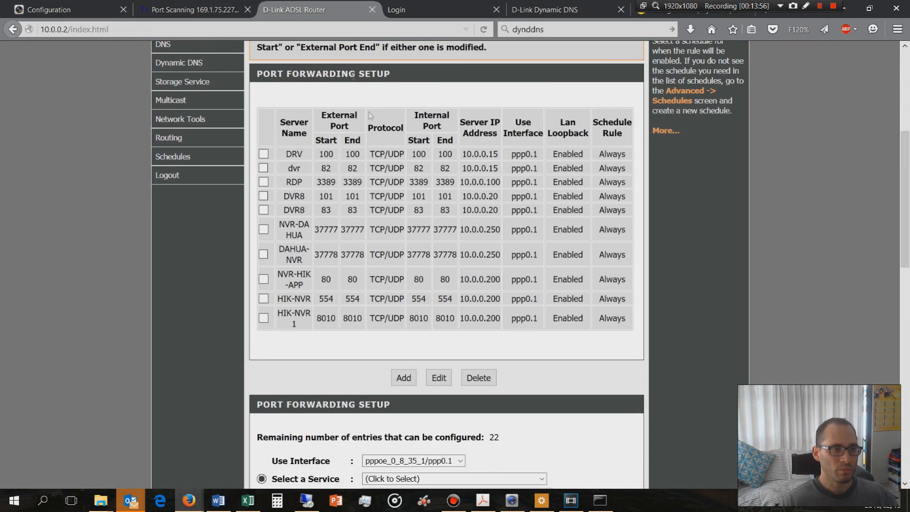
pyautogui.click(264, 299)
pyautogui.click(263, 279)
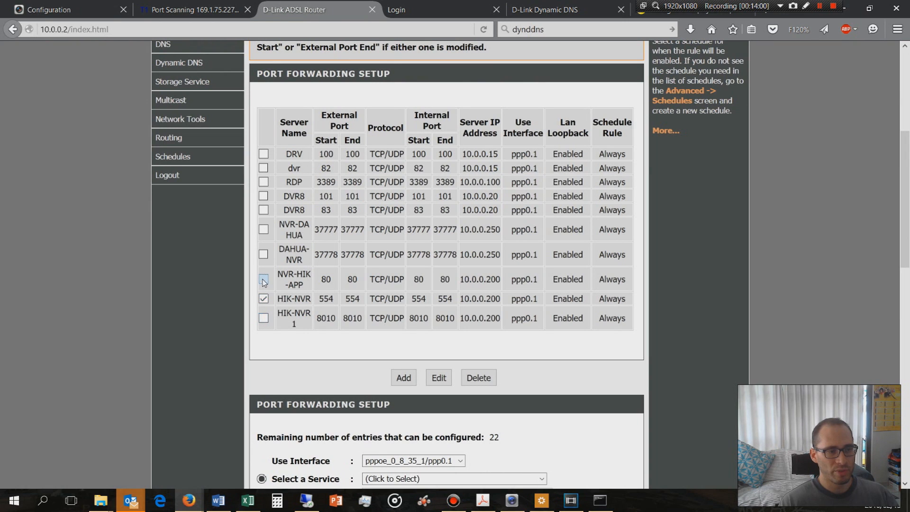
pyautogui.click(264, 318)
pyautogui.click(479, 381)
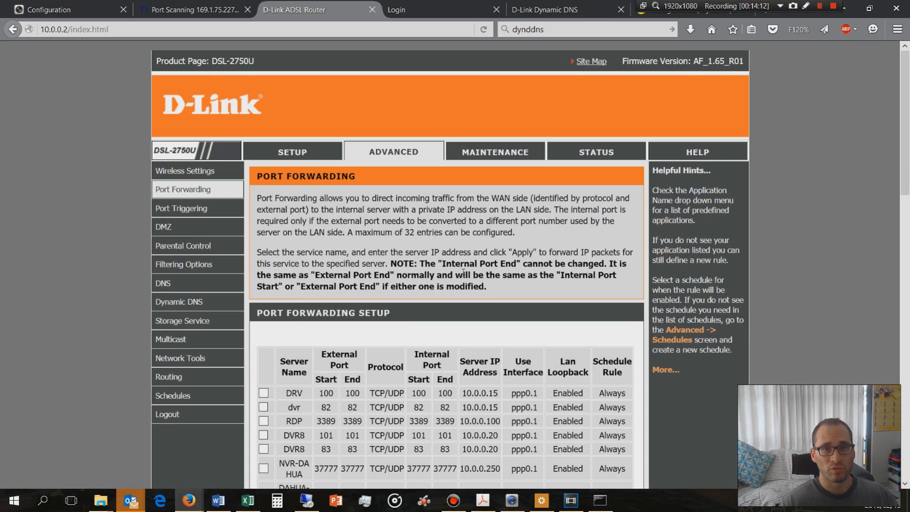
# Set up a custom server port forwarding entry named HIK-NVR-WEB with server IP address 10.0.0.200
pyautogui.scroll(-5, 463, 272)
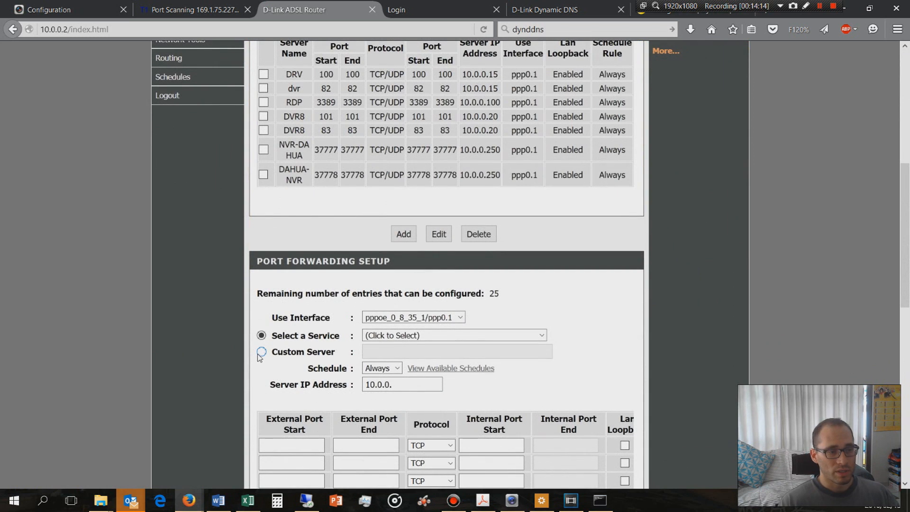
pyautogui.click(261, 352)
pyautogui.scroll(-2, 411, 354)
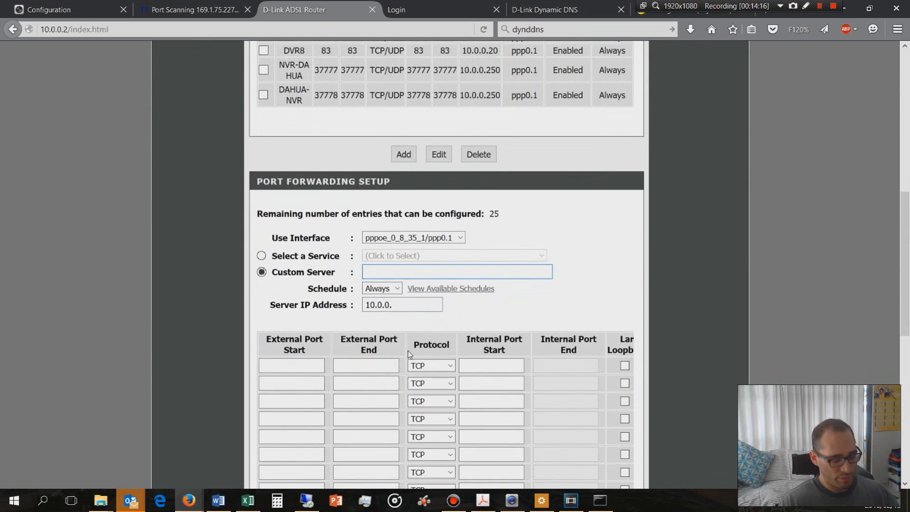
pyautogui.write('HIK-')
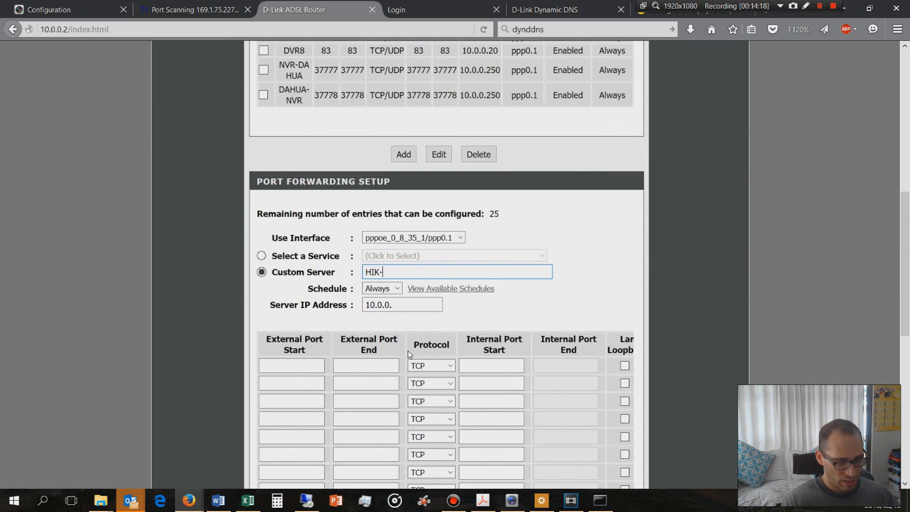
pyautogui.write('NVR-')
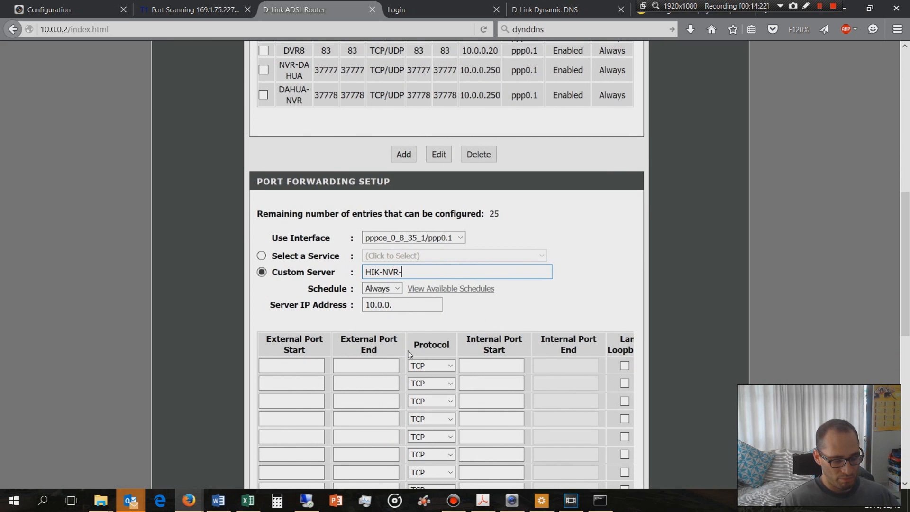
pyautogui.write('WEB')
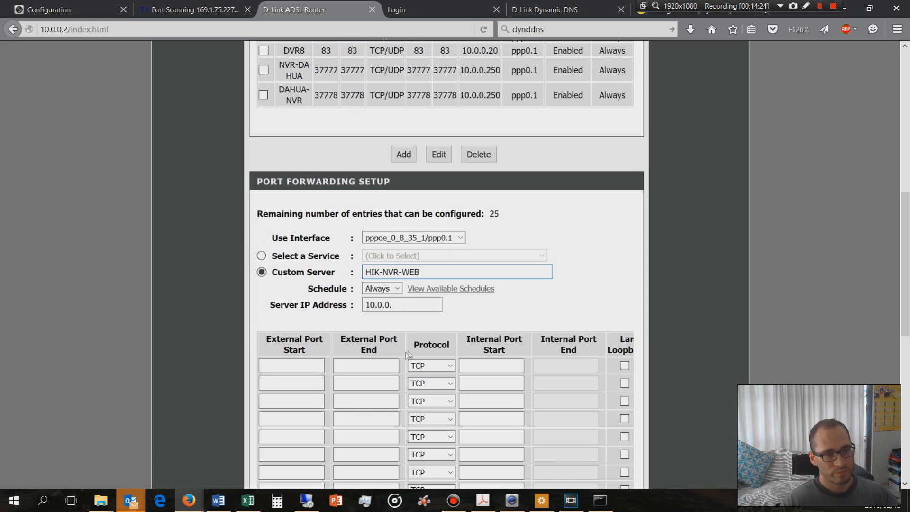
pyautogui.click(411, 306)
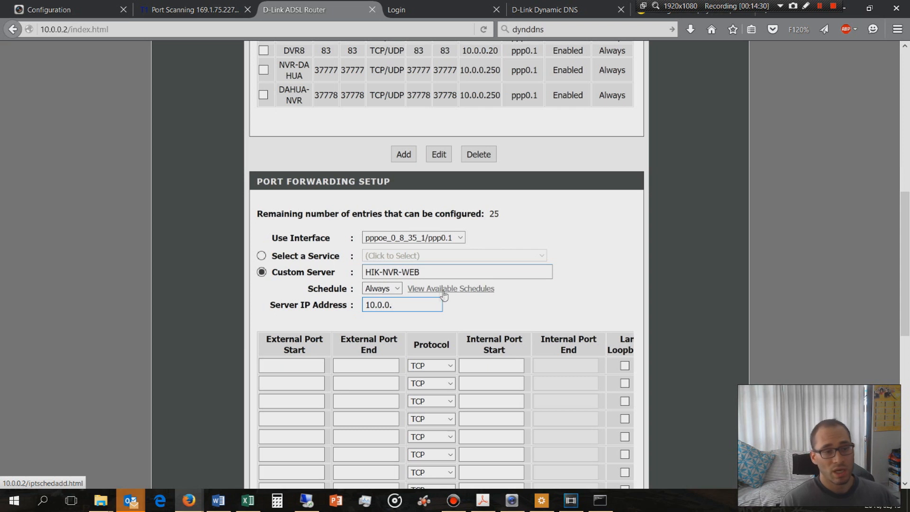
pyautogui.write('200')
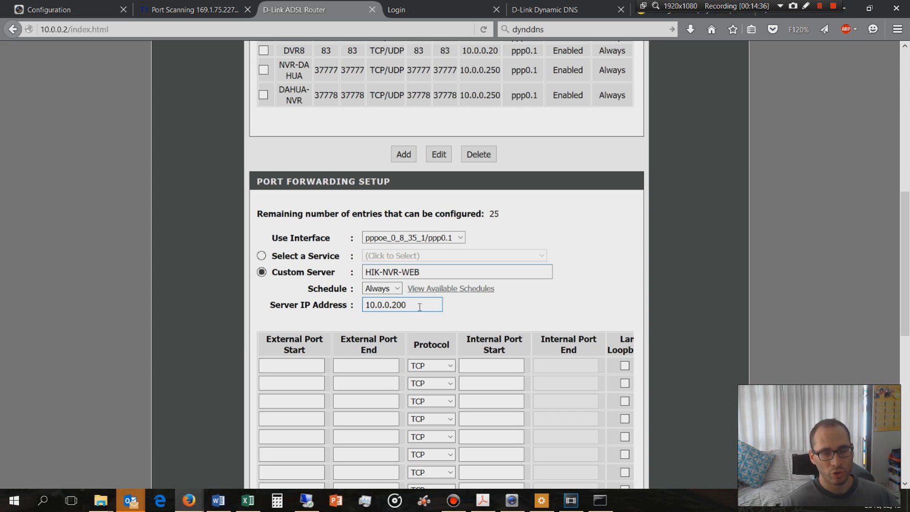
# Check the recorder's HTTP port, and give the HIK-NVR-WEB entry external and internal port 80, protocol TCP/UDP and LAN loopback
pyautogui.click(56, 9)
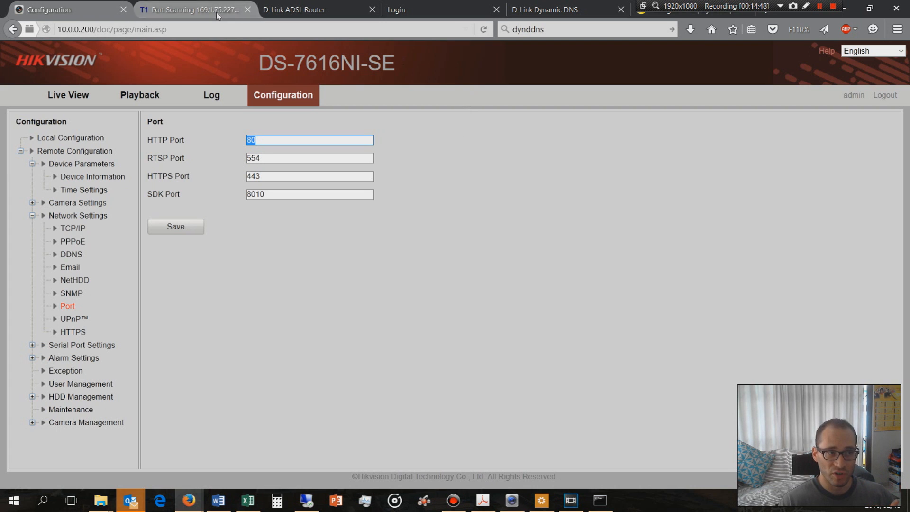
pyautogui.click(287, 11)
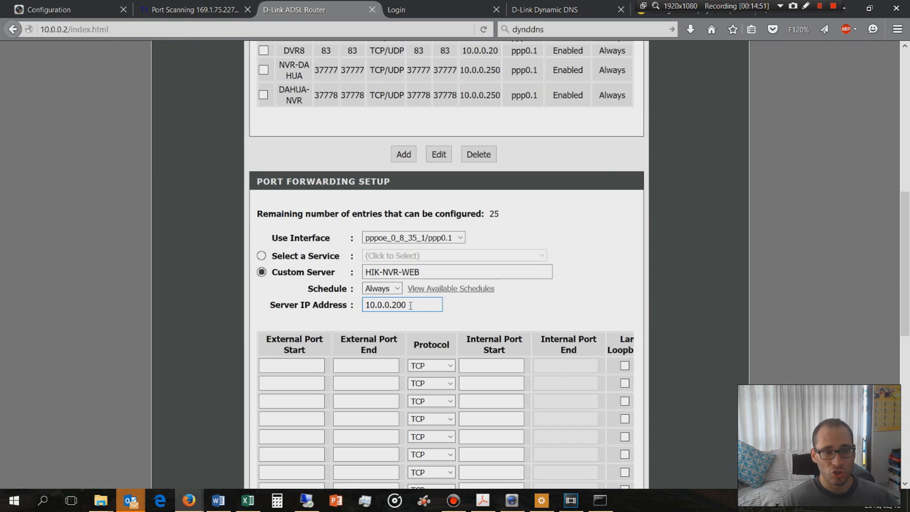
pyautogui.click(298, 363)
pyautogui.write('80')
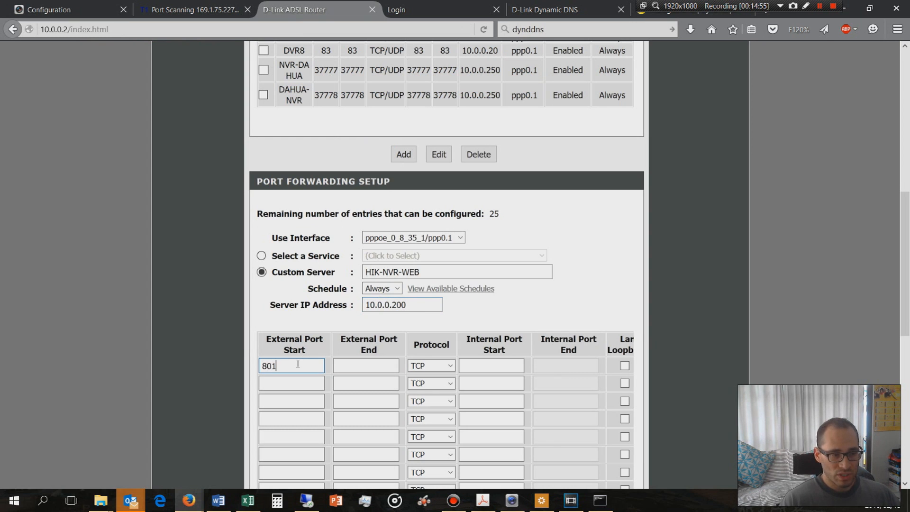
pyautogui.press('Tab')
pyautogui.write('80')
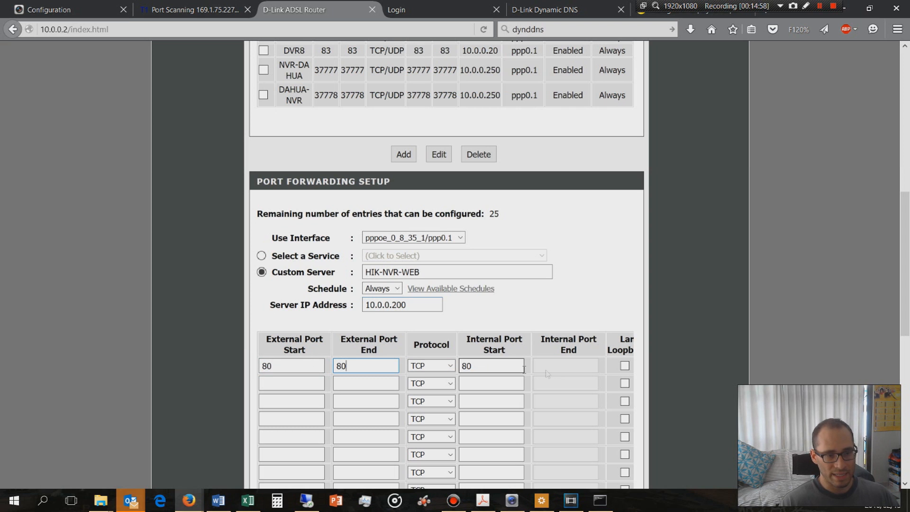
pyautogui.click(436, 366)
pyautogui.click(439, 381)
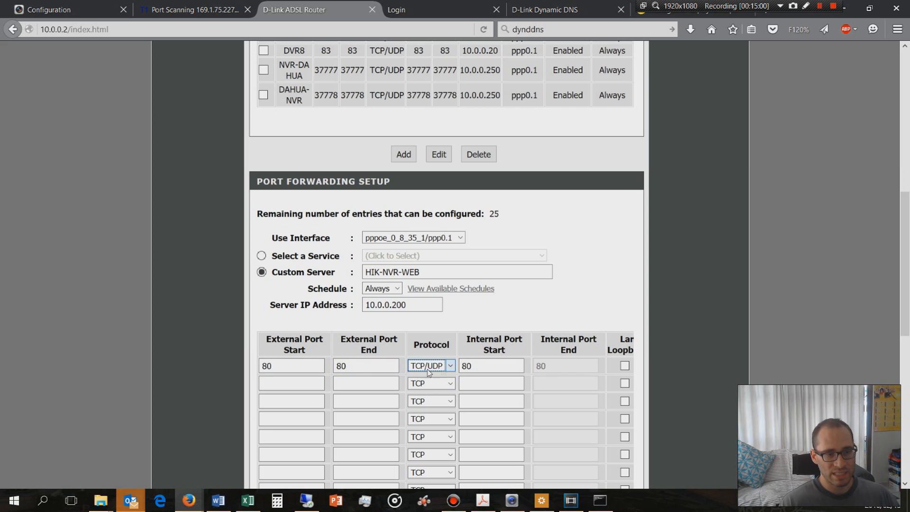
pyautogui.click(624, 365)
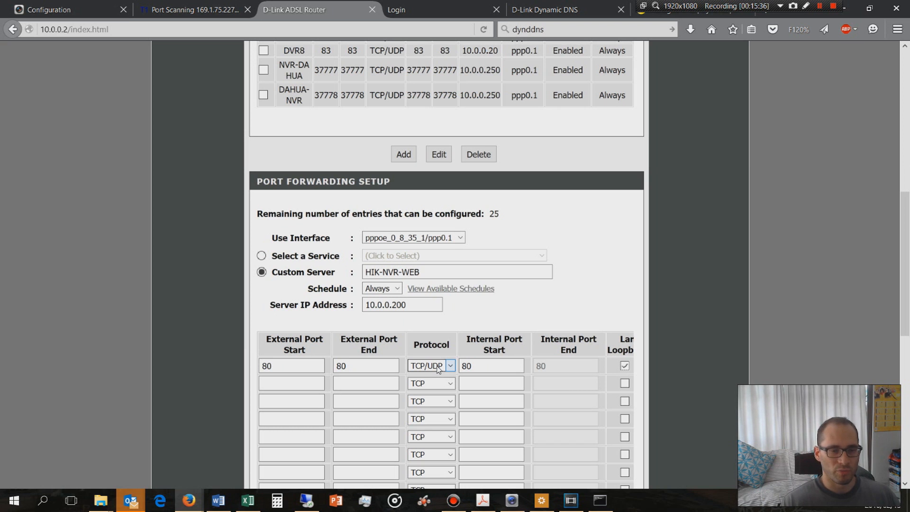
# Check the HIK-NVR-WEB entry's server address and apply the rule to the router
pyautogui.scroll(-3, 438, 370)
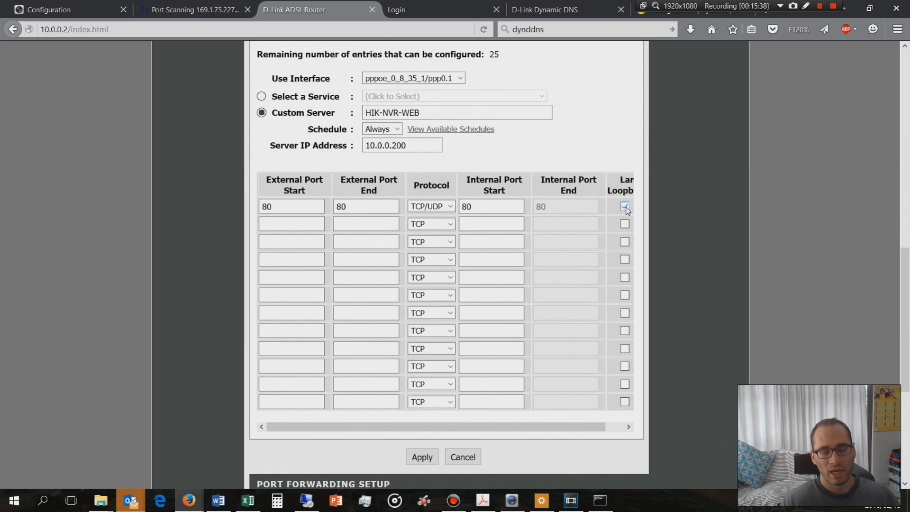
pyautogui.moveTo(549, 427)
pyautogui.mouseDown()
pyautogui.moveTo(569, 427)
pyautogui.moveTo(539, 427)
pyautogui.mouseUp()
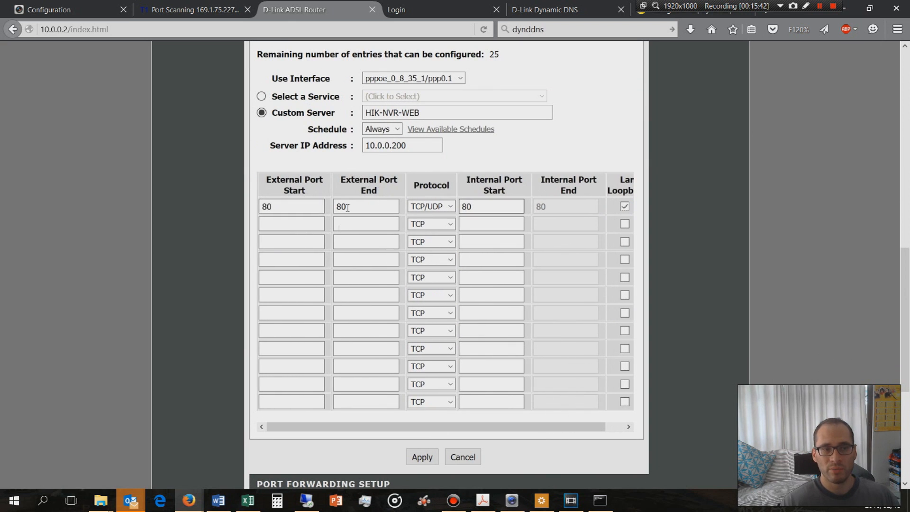
pyautogui.click(419, 147)
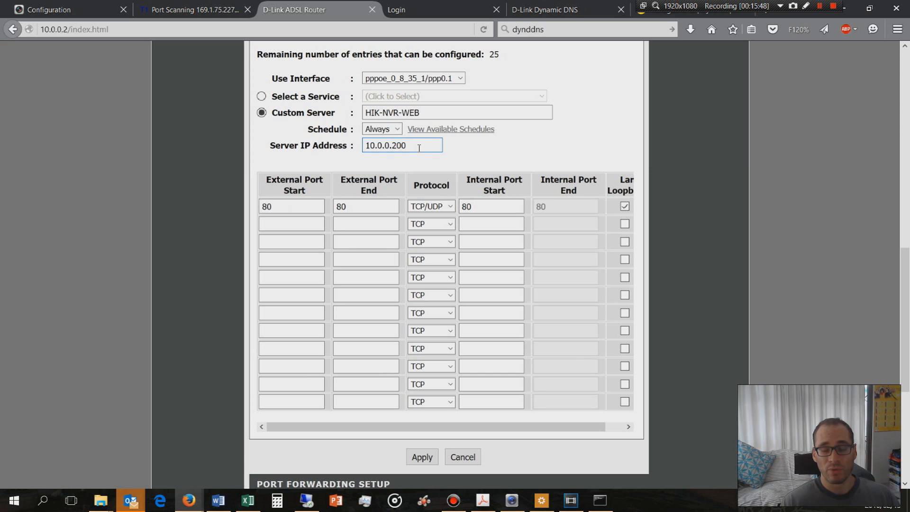
pyautogui.click(422, 458)
pyautogui.click(492, 239)
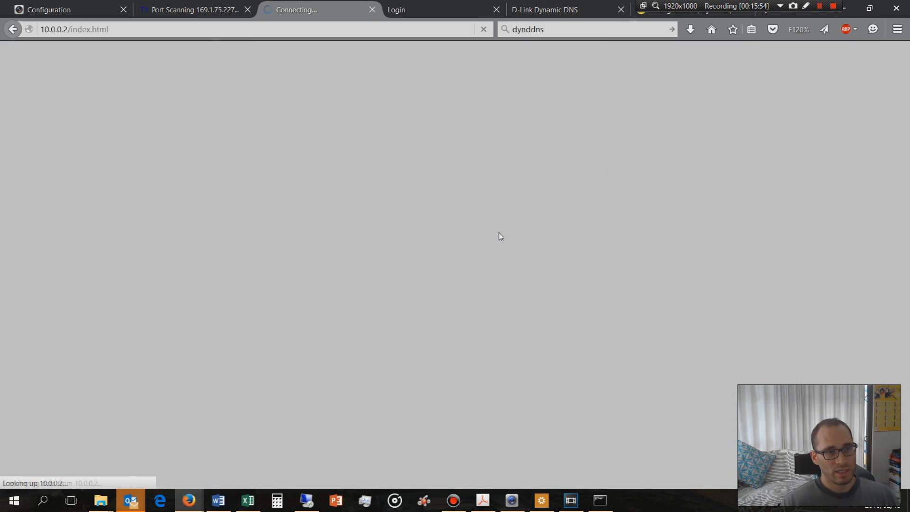
# Start another custom server port forwarding entry and name it HIK-NVR-APP
pyautogui.scroll(-10, 403, 394)
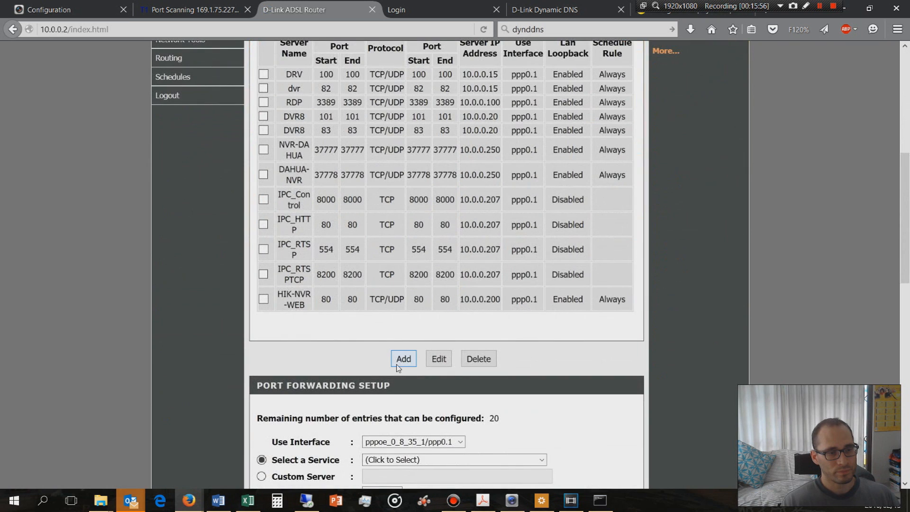
pyautogui.scroll(-3, 402, 394)
pyautogui.click(261, 318)
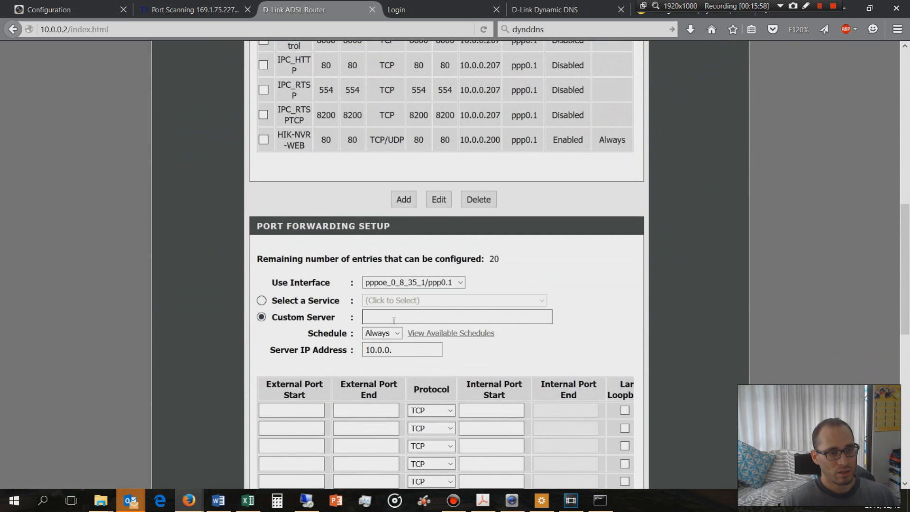
pyautogui.click(394, 321)
pyautogui.write('HIK-N')
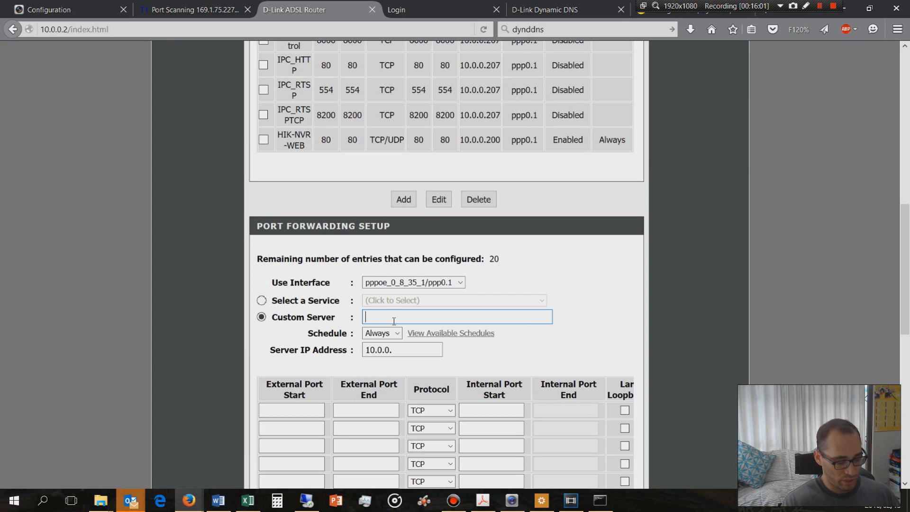
pyautogui.write('VR')
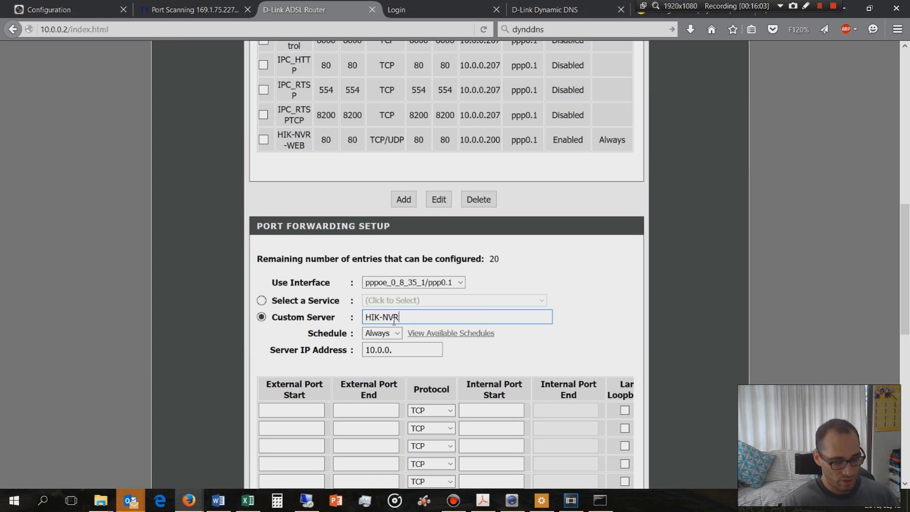
pyautogui.write('-APP')
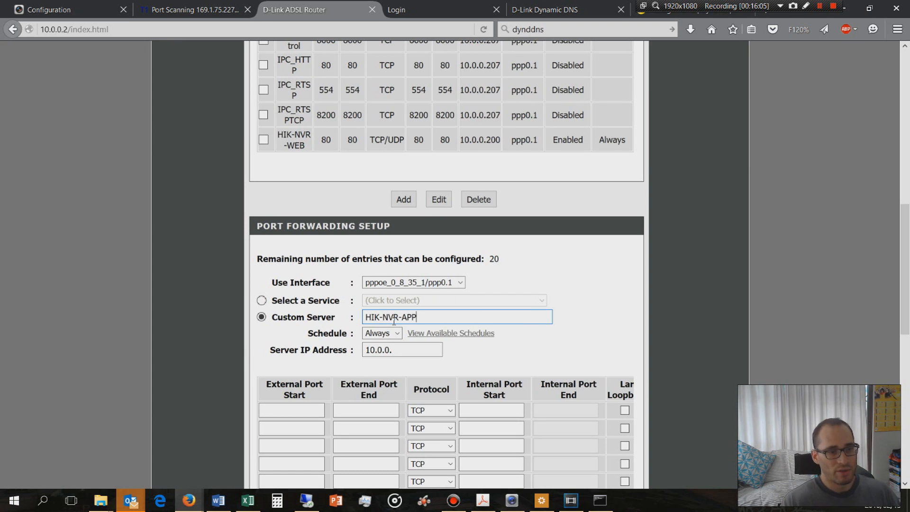
# Give the HIK-NVR-APP entry external and internal port 554, protocol TCP/UDP and LAN loopback
pyautogui.scroll(-3, 332, 285)
pyautogui.click(307, 253)
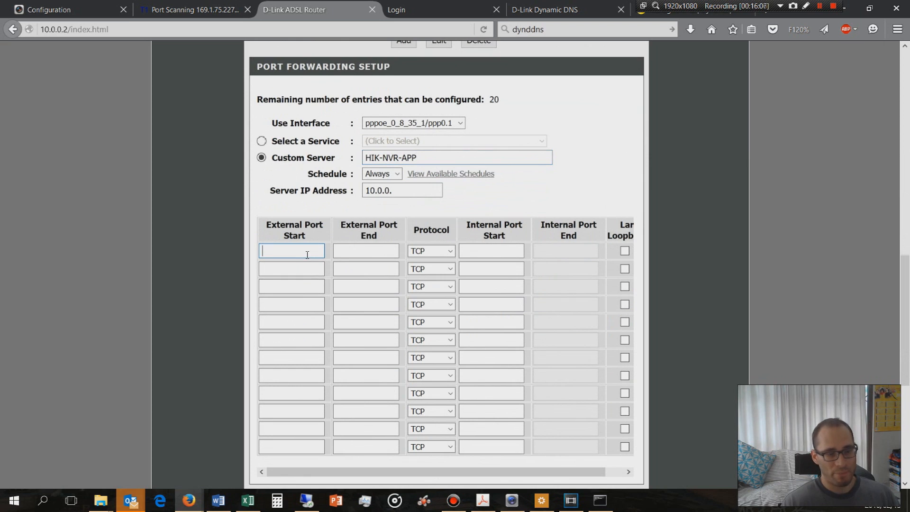
pyautogui.write('554')
pyautogui.click(387, 249)
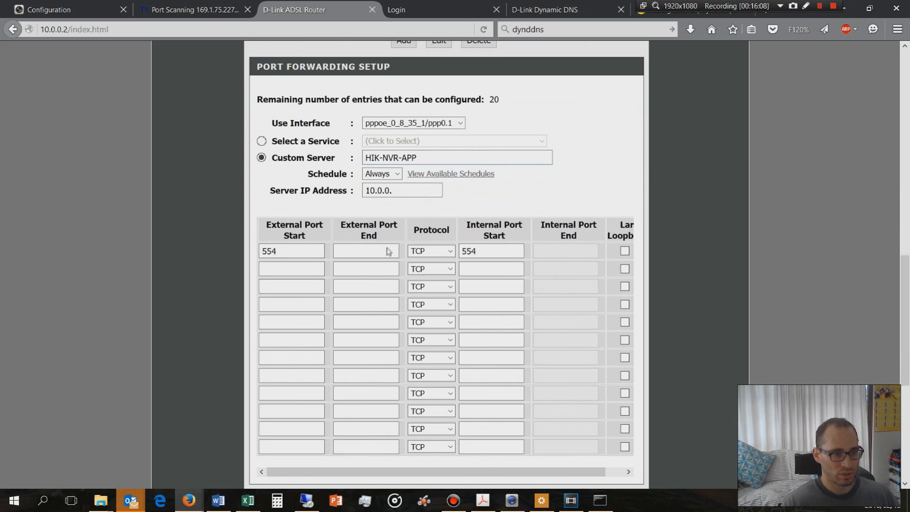
pyautogui.write('554')
pyautogui.click(446, 251)
pyautogui.click(429, 283)
pyautogui.click(626, 252)
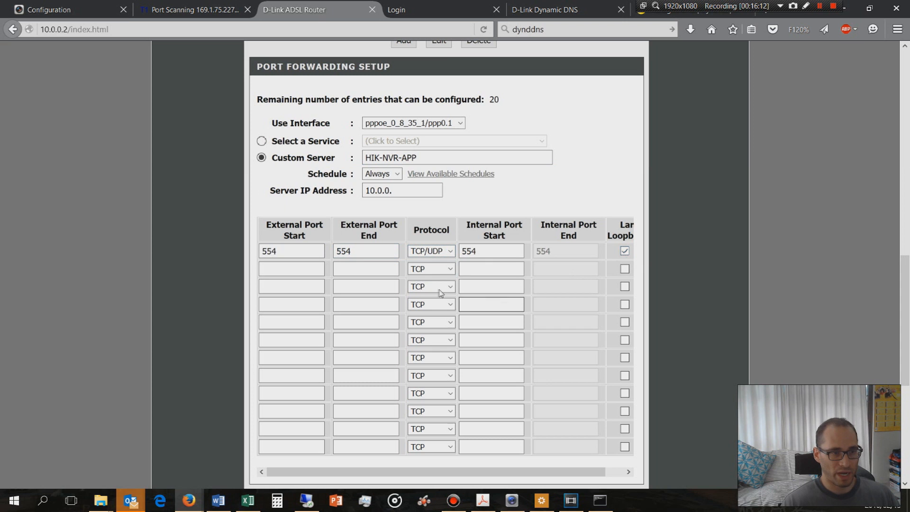
# Complete the HIK-NVR-APP entry's server IP address as 10.0.0.200 and apply the rule to the router
pyautogui.click(411, 192)
pyautogui.write('200')
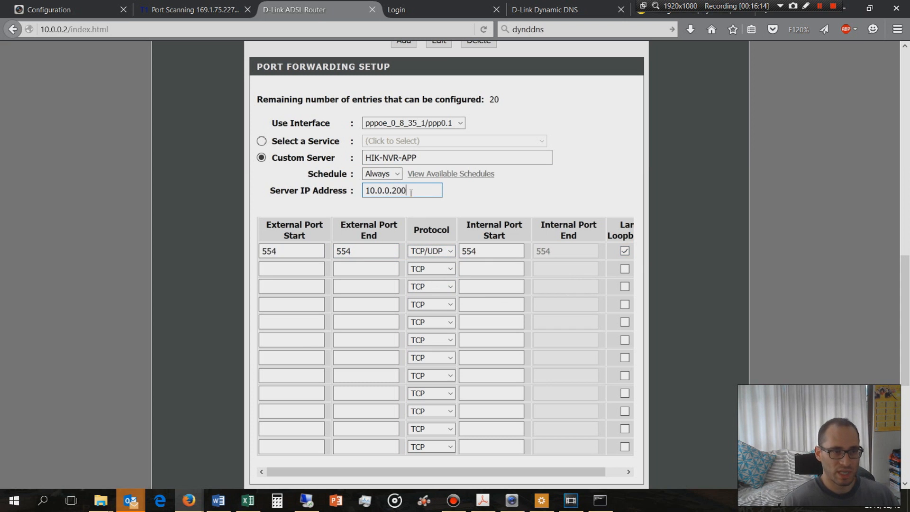
pyautogui.scroll(-5, 398, 204)
pyautogui.click(422, 211)
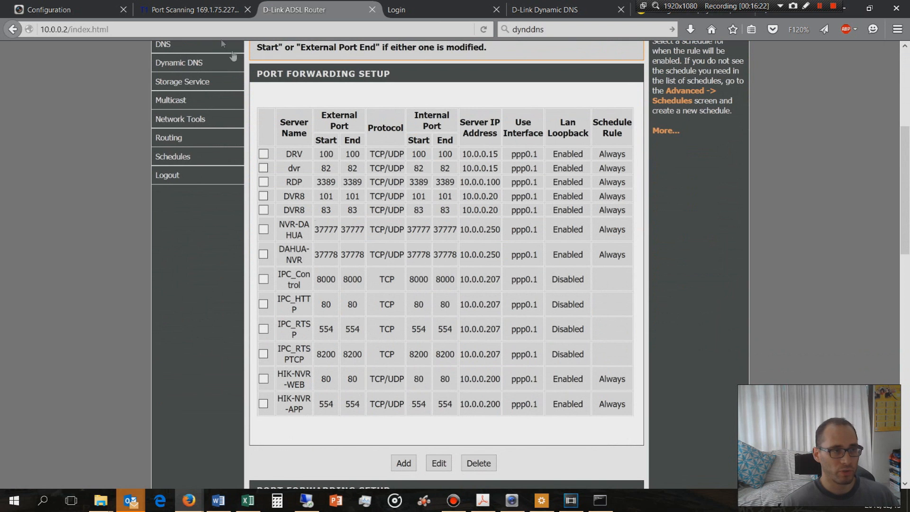
# Switch to the T1 Shopper online port scan and test port 554 on the public IP address
pyautogui.click(185, 15)
pyautogui.hotkey('alt', 'Left')
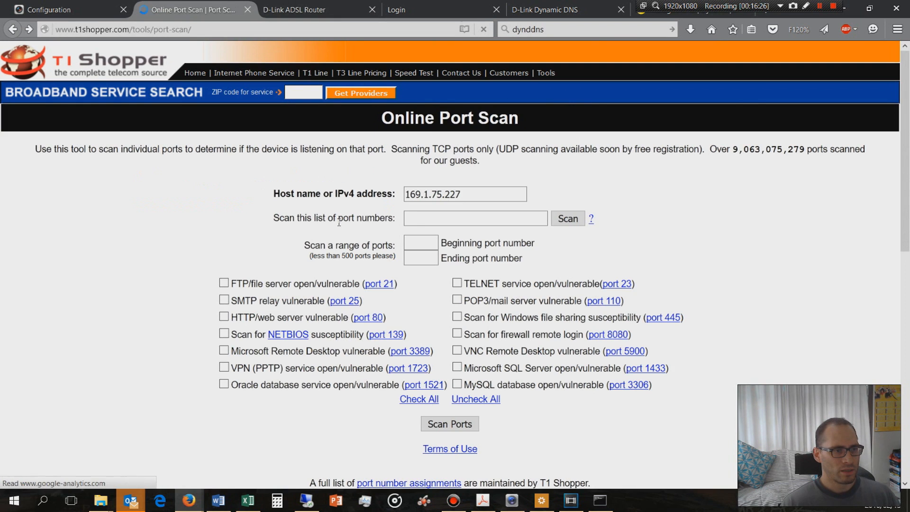
pyautogui.click(421, 219)
pyautogui.write('554')
pyautogui.press('Return')
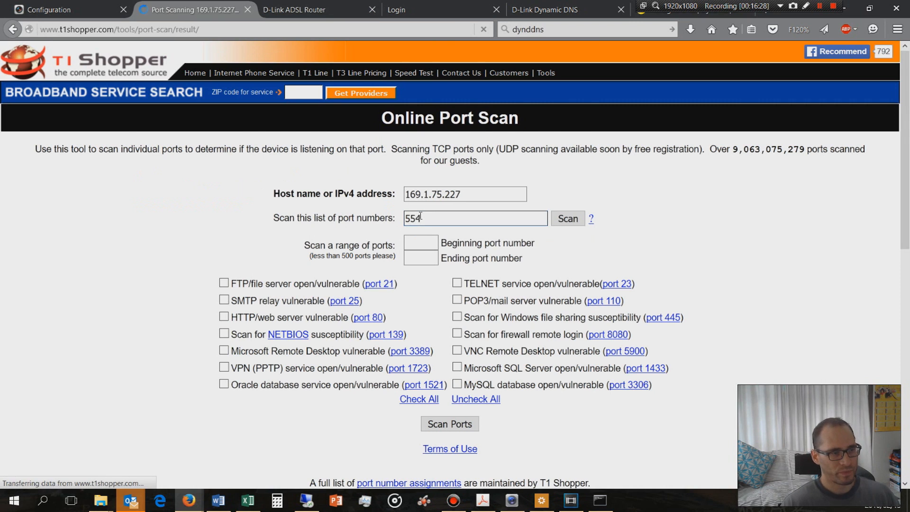
pyautogui.moveTo(387, 204); pyautogui.dragTo(134, 204)
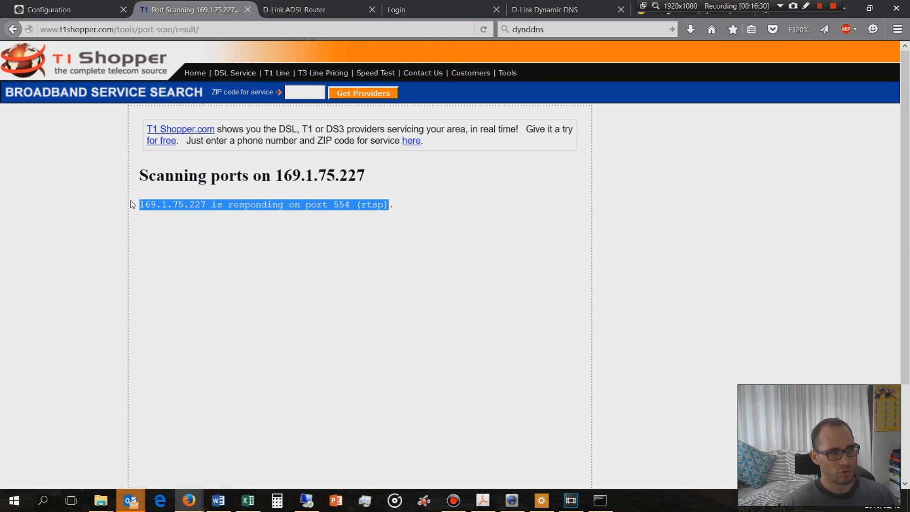
# Return to the port scan form and test port 8010 on the same public address
pyautogui.click(12, 28)
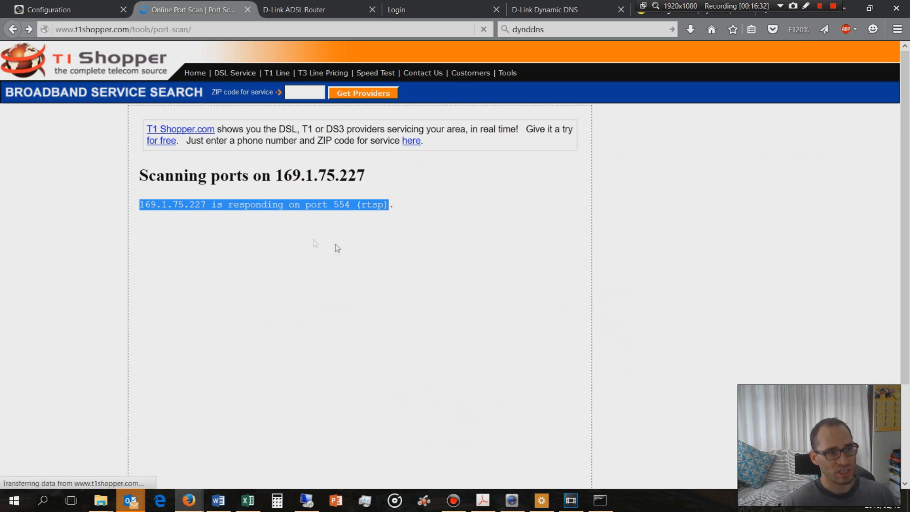
pyautogui.click(436, 217)
pyautogui.write('8010')
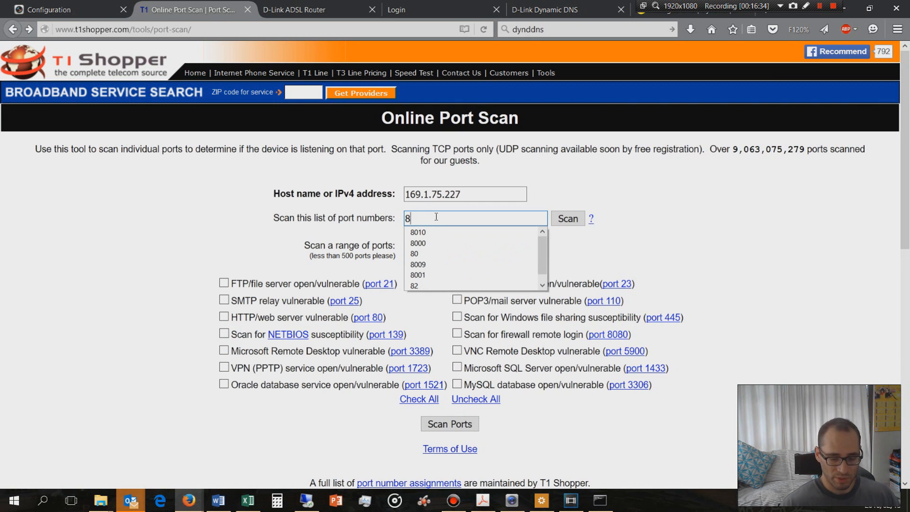
pyautogui.press('Return')
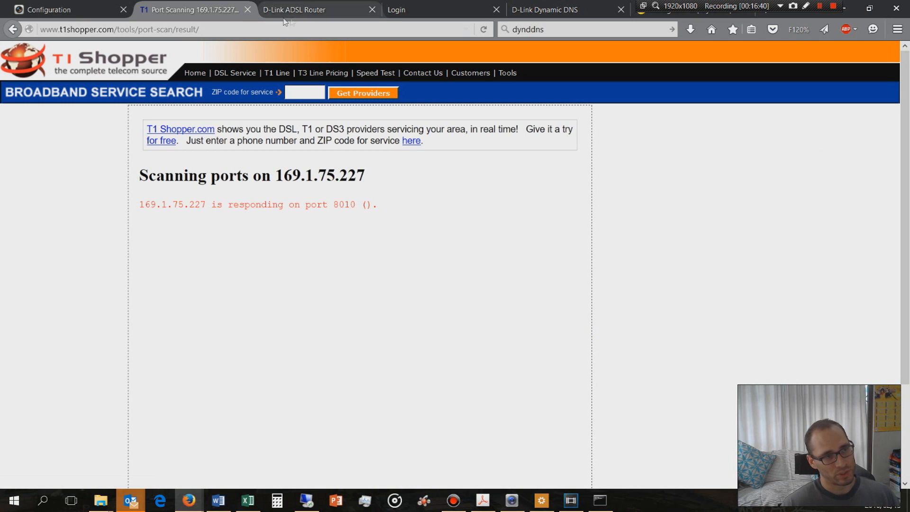
# Review the router's port forwarding rules and start another custom server entry
pyautogui.click(319, 14)
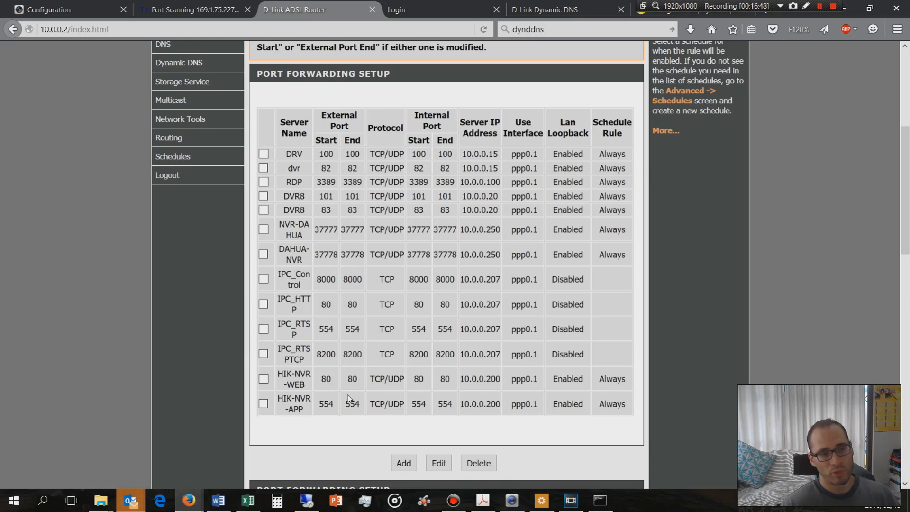
pyautogui.scroll(5, 357, 385)
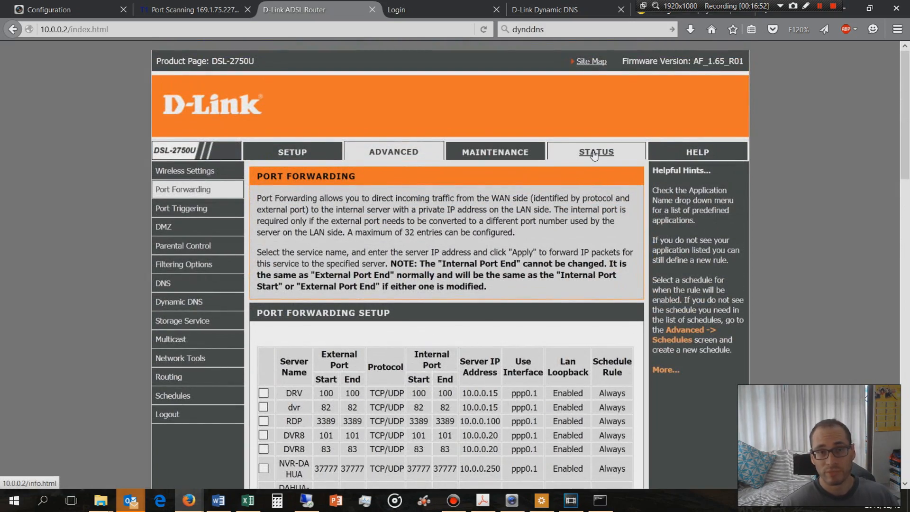
pyautogui.scroll(-8, 419, 300)
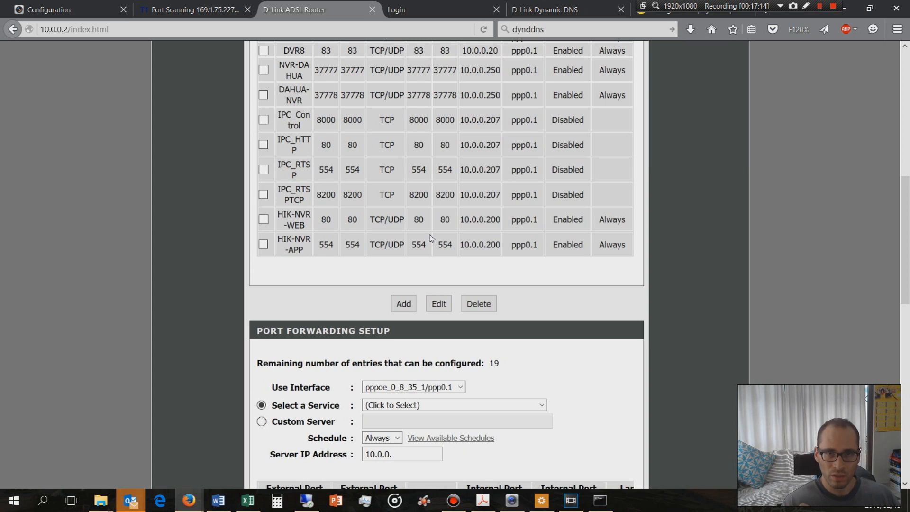
pyautogui.scroll(-3, 367, 386)
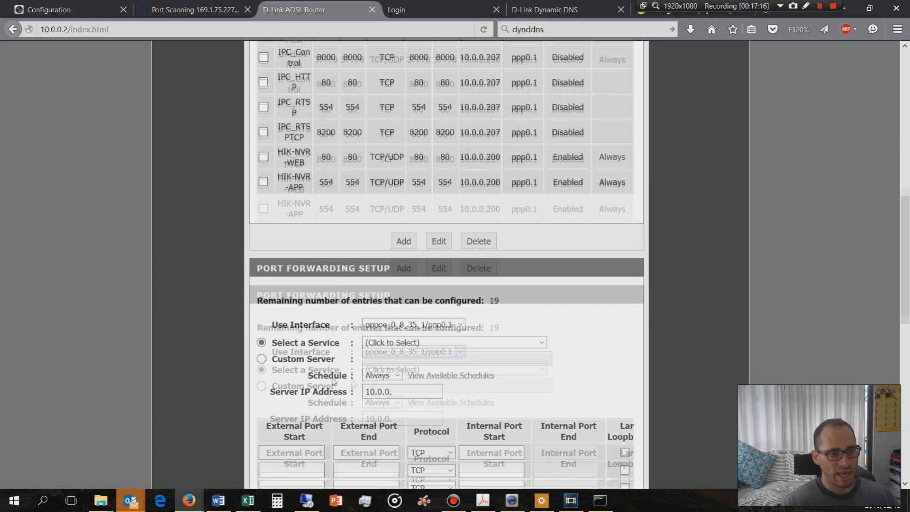
pyautogui.click(323, 260)
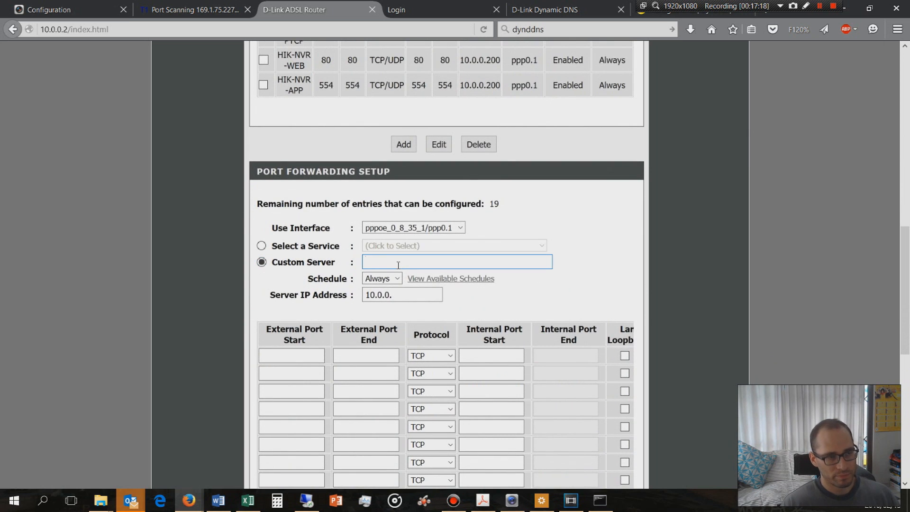
# Scan port 8002 on the public address with the online port scan and check its result
pyautogui.click(157, 6)
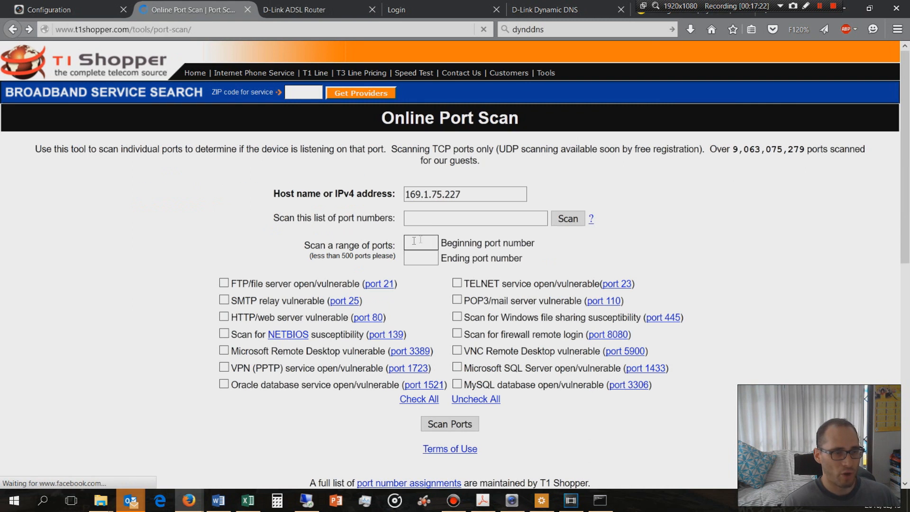
pyautogui.click(438, 217)
pyautogui.write('8002')
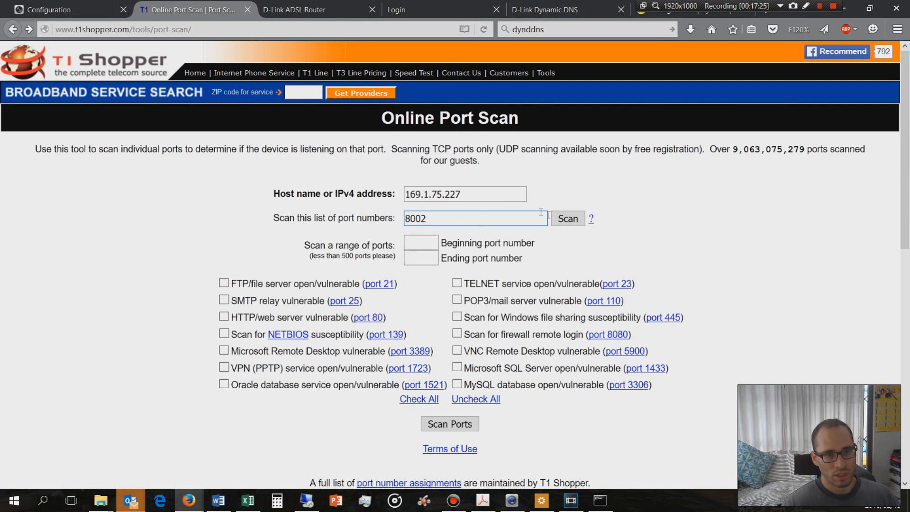
pyautogui.click(566, 220)
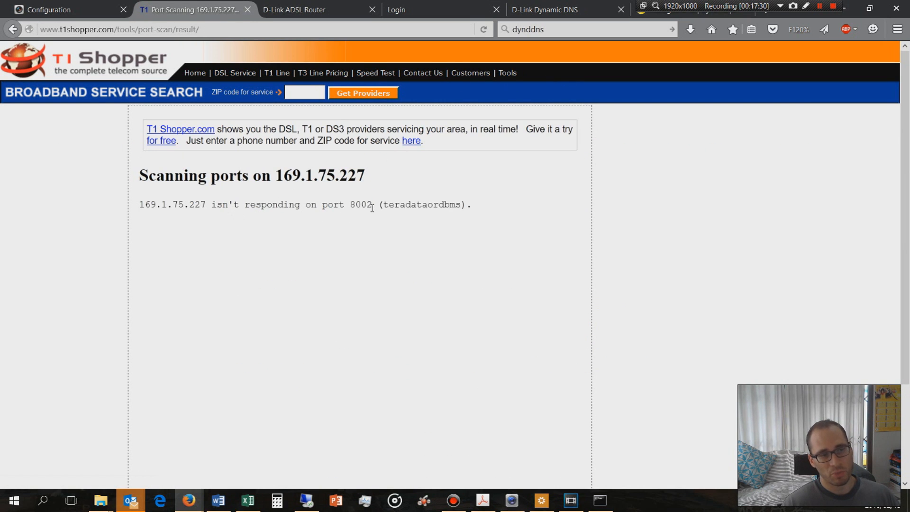
pyautogui.moveTo(372, 207); pyautogui.dragTo(349, 205)
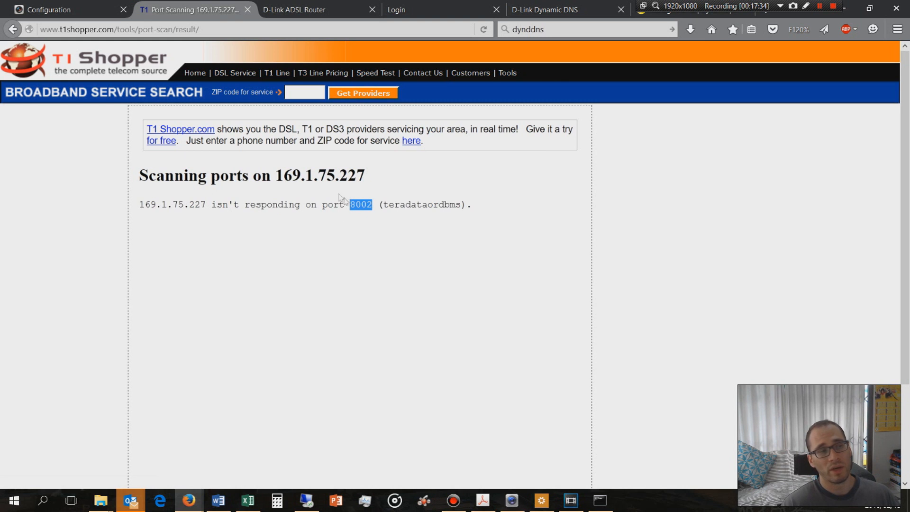
# Check the recorder's SDK port, and give the new custom server entry IP address 10.0.0.200 and the name HIK-NVR-8010
pyautogui.click(67, 10)
pyautogui.moveTo(268, 195); pyautogui.dragTo(247, 195)
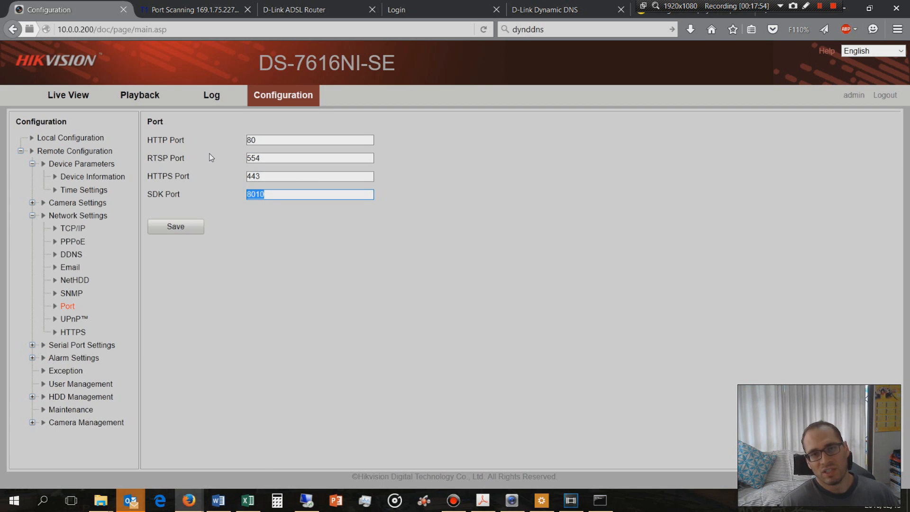
pyautogui.click(298, 9)
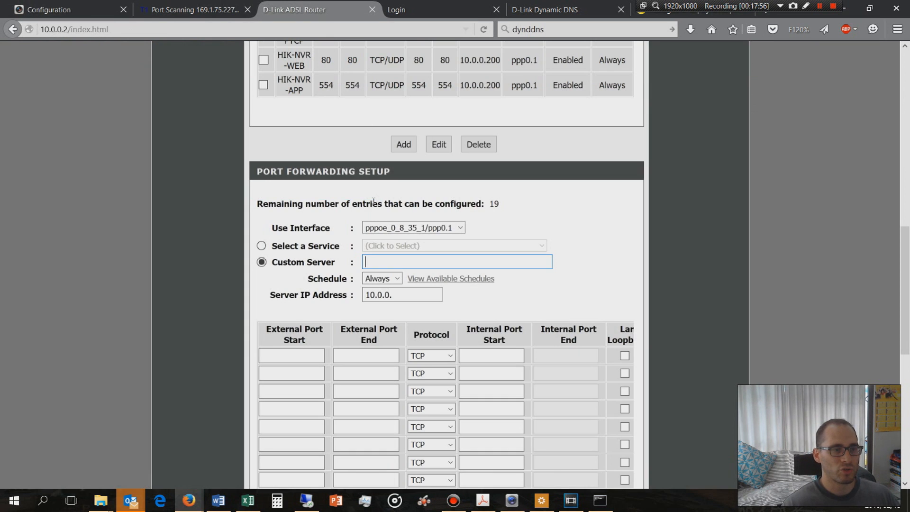
pyautogui.click(384, 300)
pyautogui.write('200')
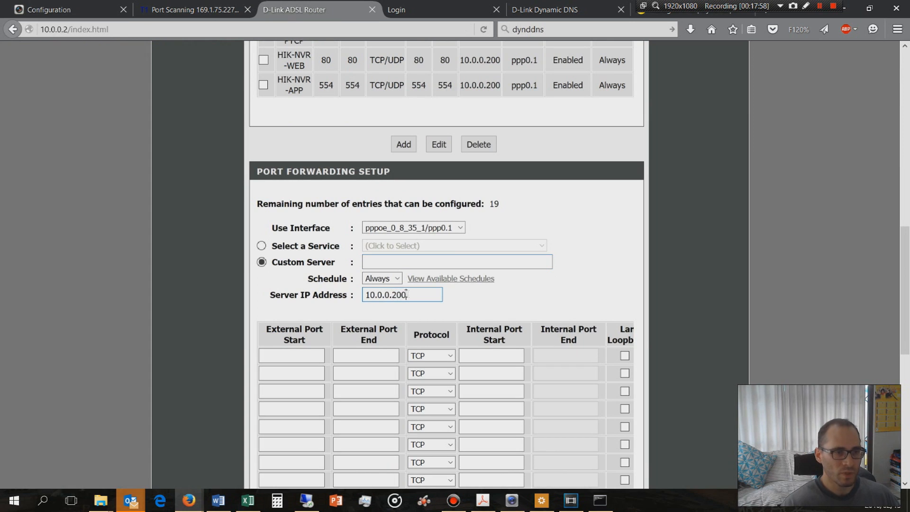
pyautogui.click(377, 262)
pyautogui.write('HI')
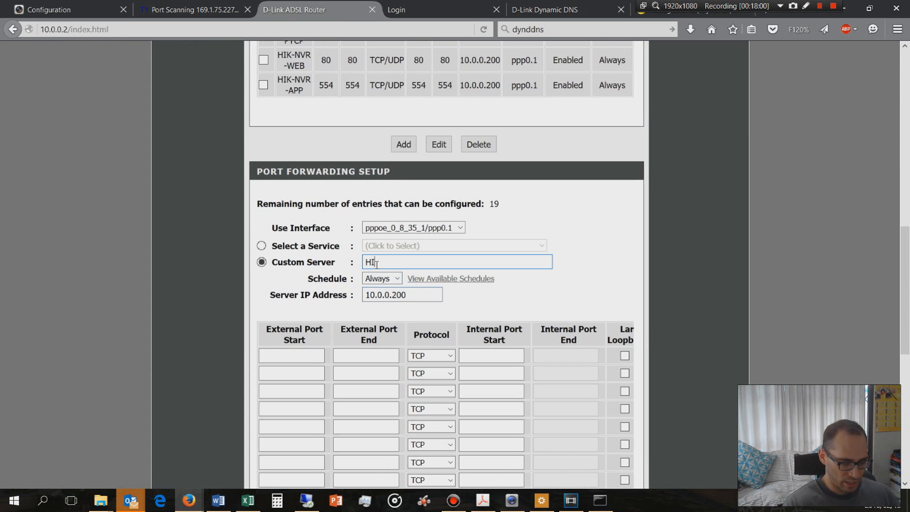
pyautogui.write('K-NVR-')
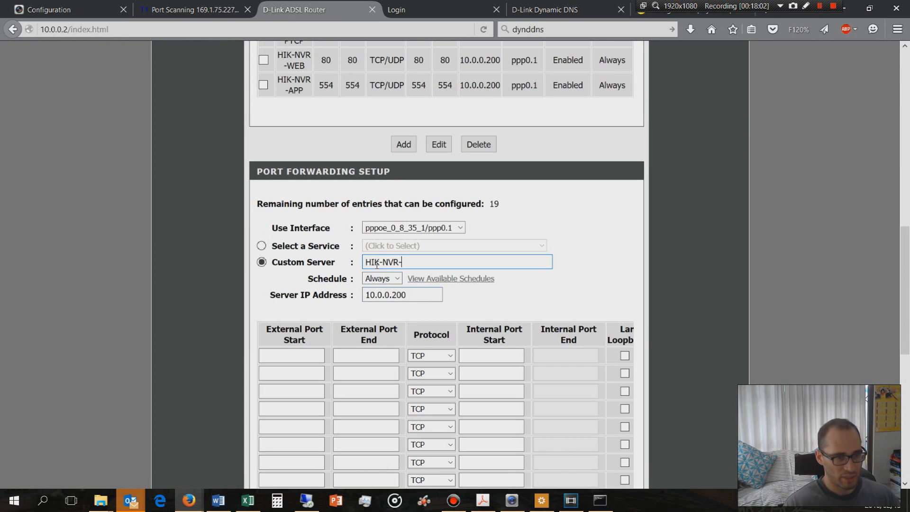
pyautogui.write('80')
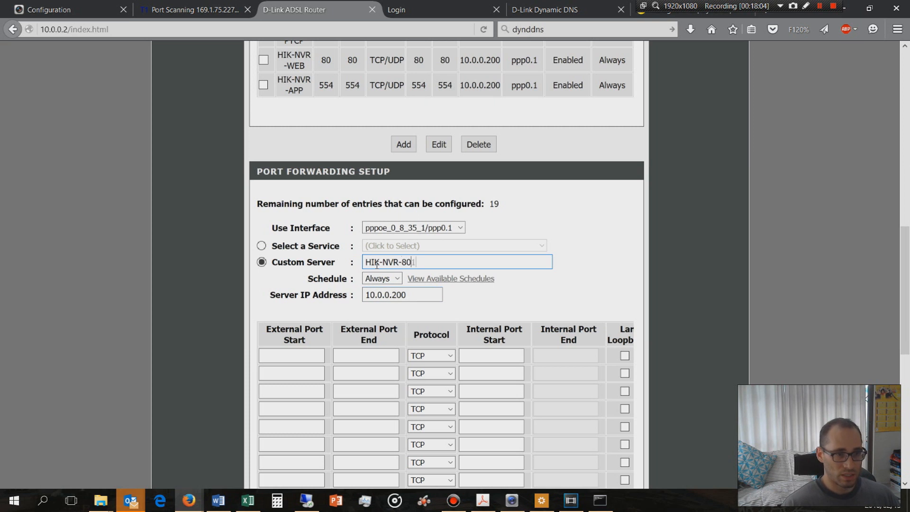
pyautogui.write('108010')
# Set the HIK-NVR-8010 entry to external and internal port 8010, TCP/UDP and LAN loopback, and apply the rule
pyautogui.press('Tab')
pyautogui.write('8010')
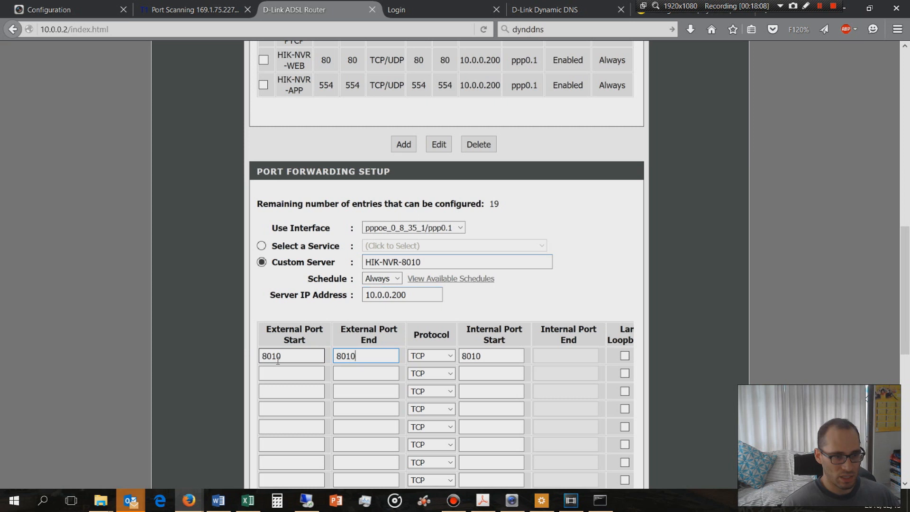
pyautogui.click(450, 355)
pyautogui.click(425, 365)
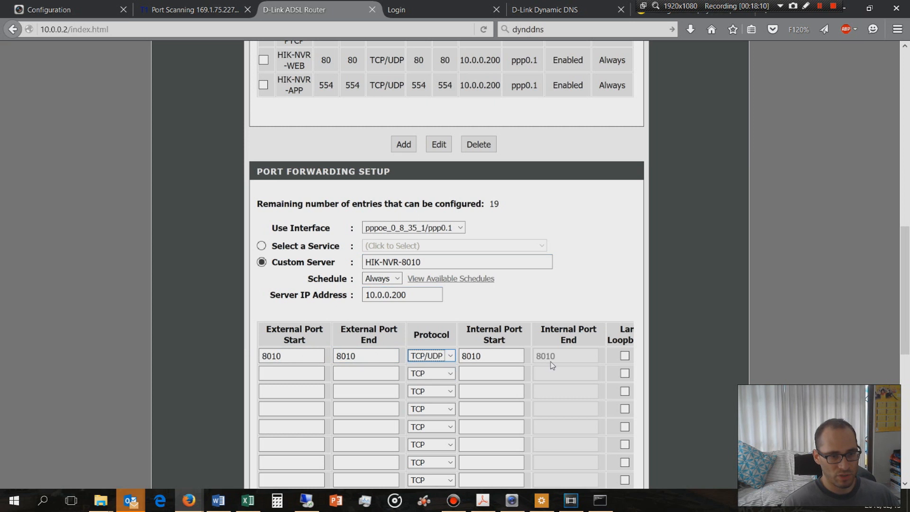
pyautogui.click(624, 355)
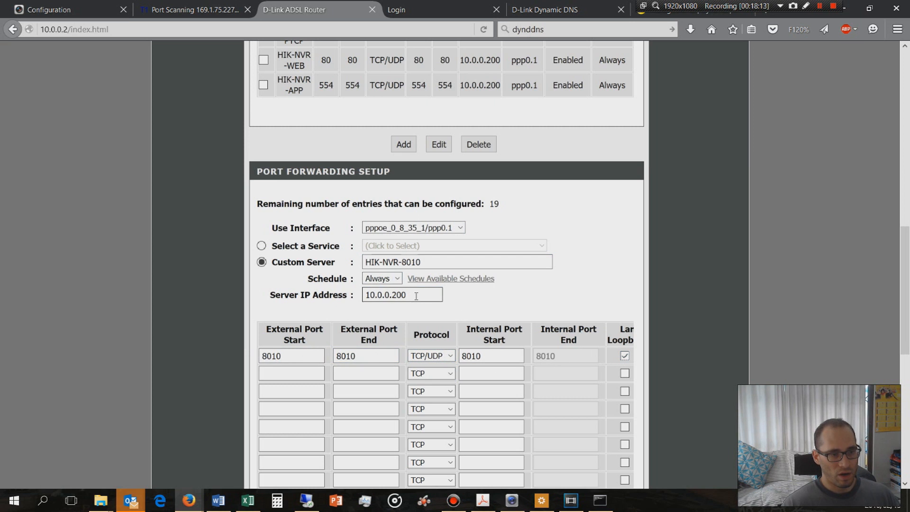
pyautogui.scroll(-10, 416, 296)
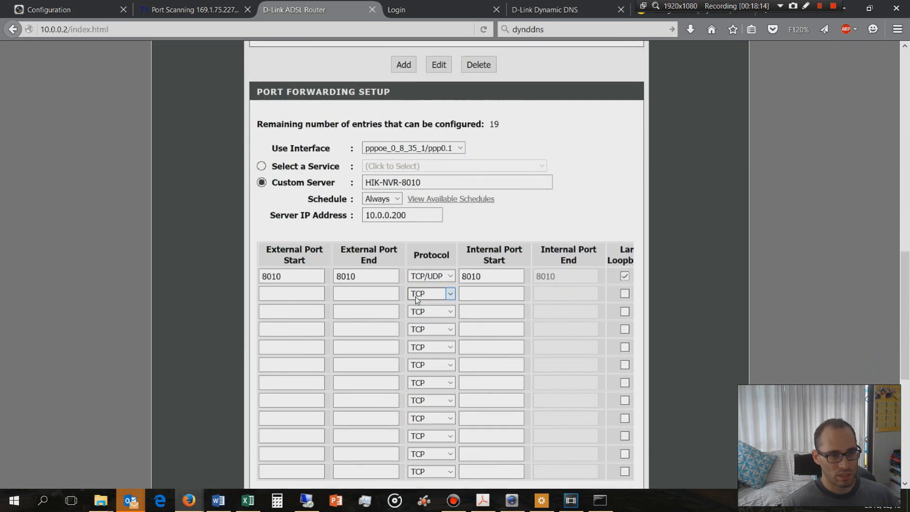
pyautogui.click(427, 293)
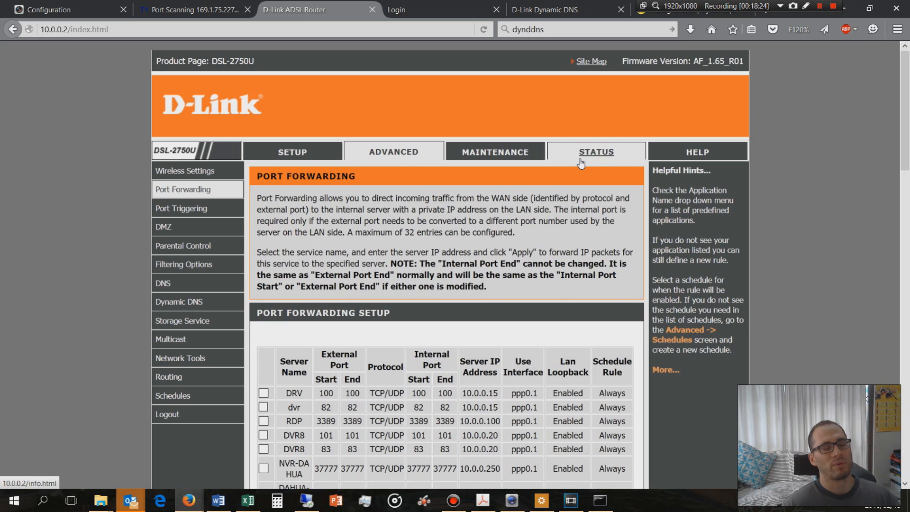
# Revisit the port scan result and the router's port forwarding page, and bring up the Hikvision Domain Name System login page
pyautogui.click(176, 8)
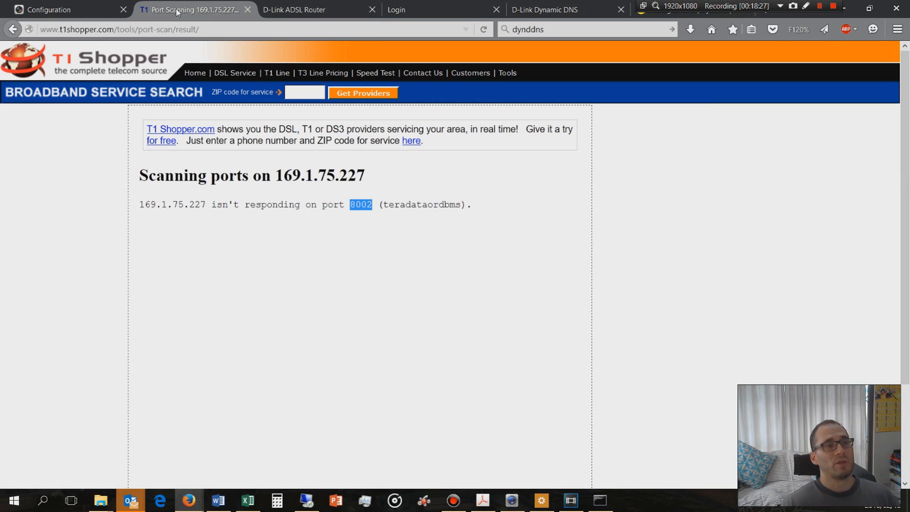
pyautogui.click(322, 11)
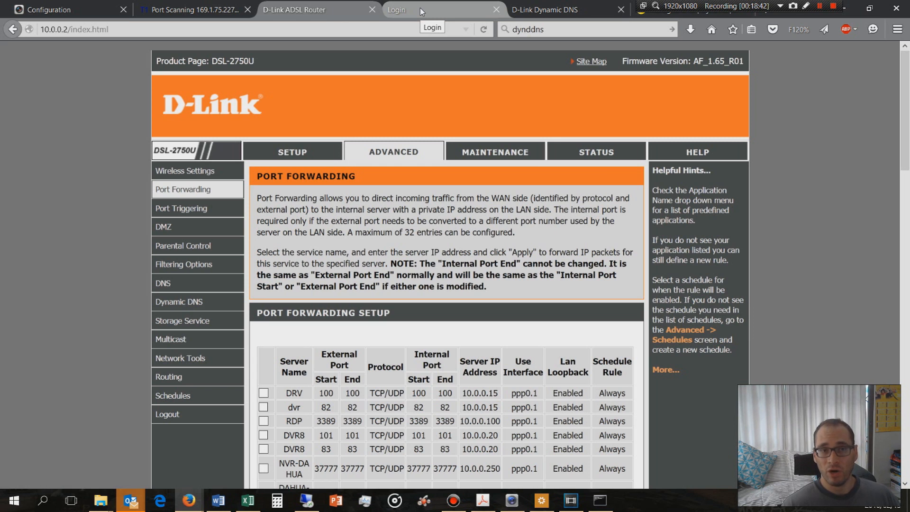
pyautogui.click(545, 9)
pyautogui.click(469, 9)
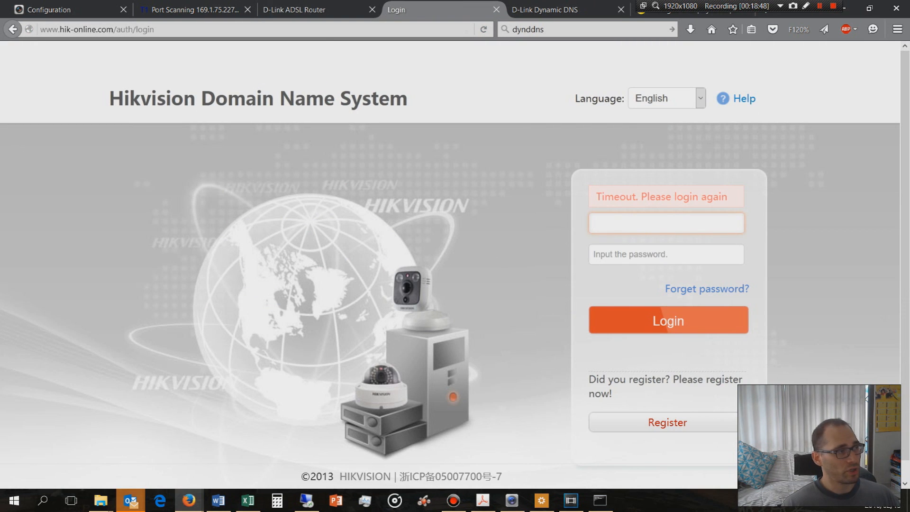
pyautogui.click(637, 227)
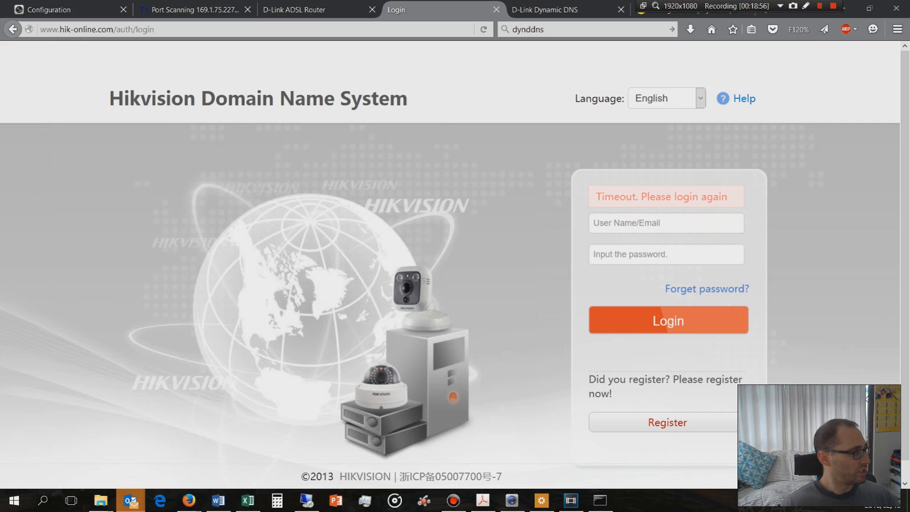
# Show the HIDDNS user authentication mail in Outlook and close the message
pyautogui.press('Escape')
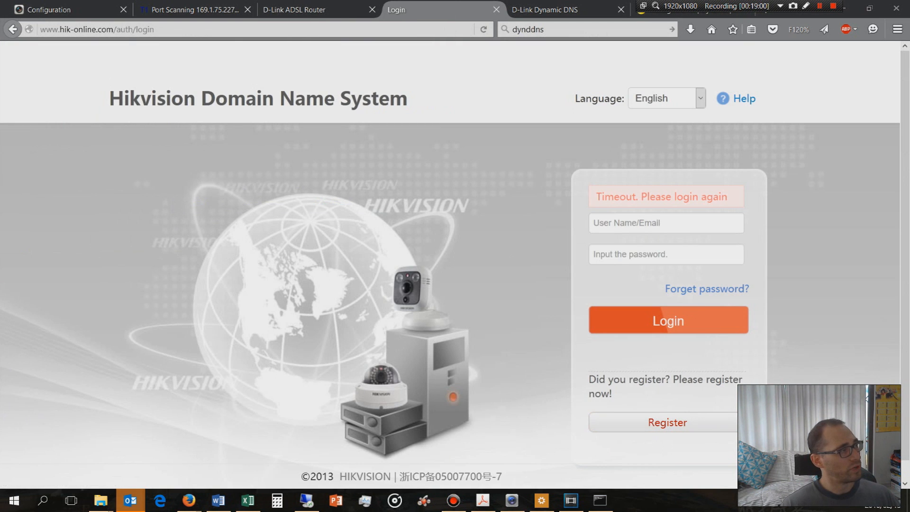
pyautogui.moveTo(0, 161); pyautogui.dragTo(401, 1)
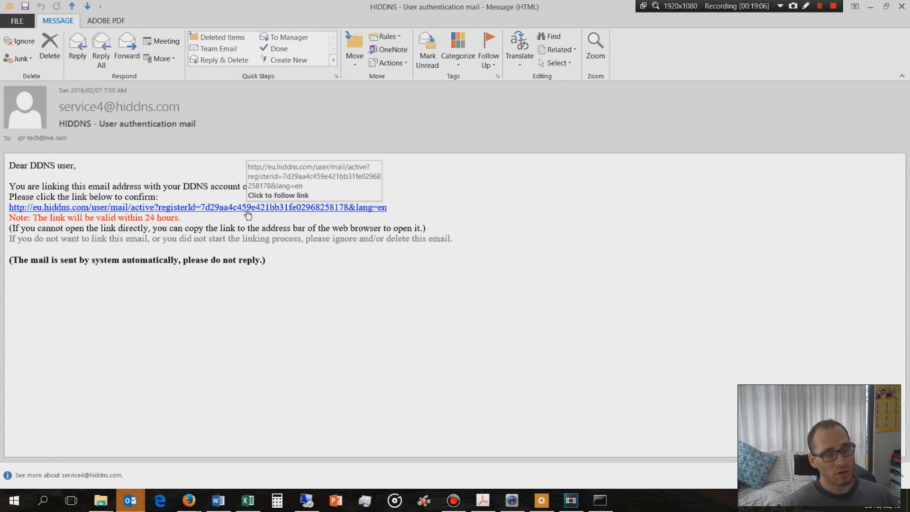
pyautogui.click(902, 7)
# Log in to the Hikvision Domain Name System with the account's user name and password, and dismiss the offer to remember the login
pyautogui.click(621, 220)
pyautogui.click(621, 220)
pyautogui.click(616, 242)
pyautogui.click(616, 250)
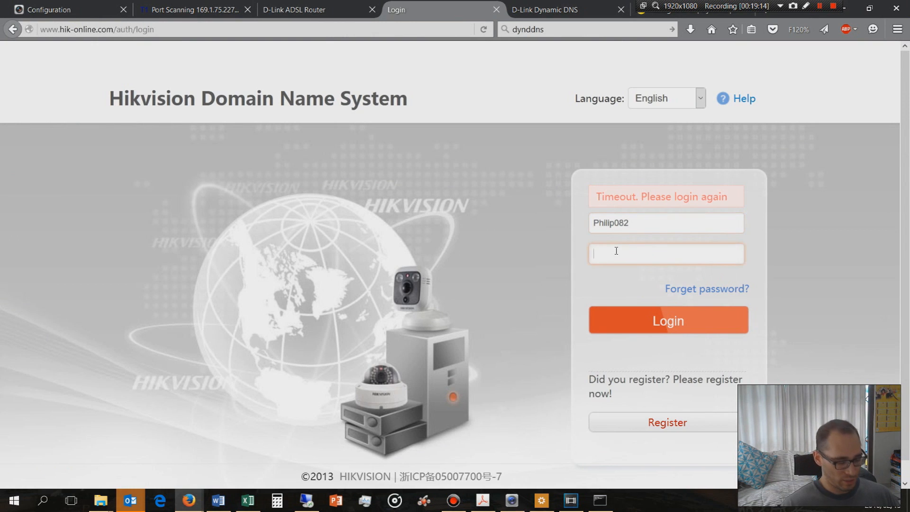
pyautogui.write('********')
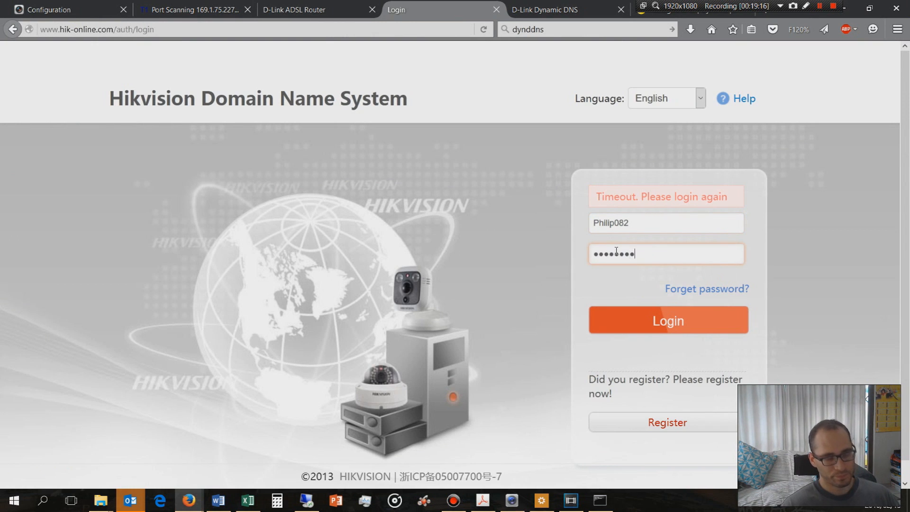
pyautogui.press('Return')
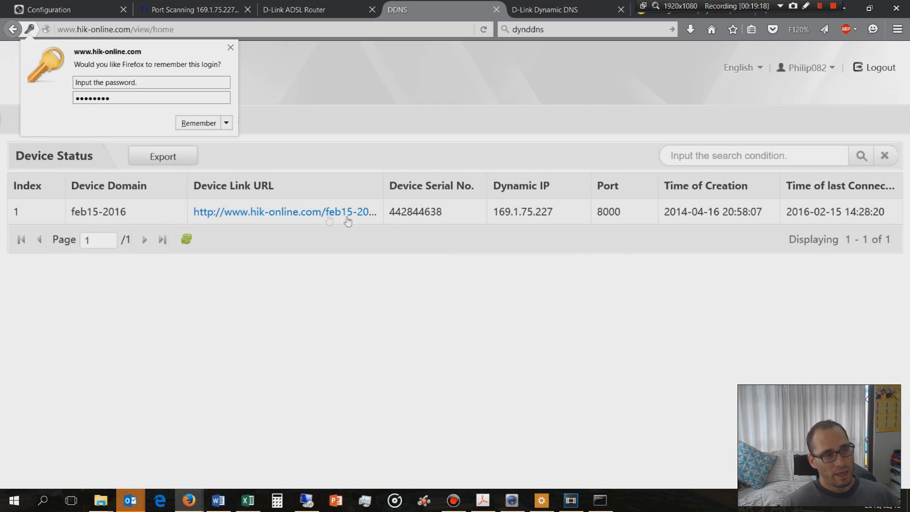
pyautogui.click(230, 47)
# Delete the existing feb15-2016 device from the DDNS account's device management list
pyautogui.click(173, 123)
pyautogui.click(34, 212)
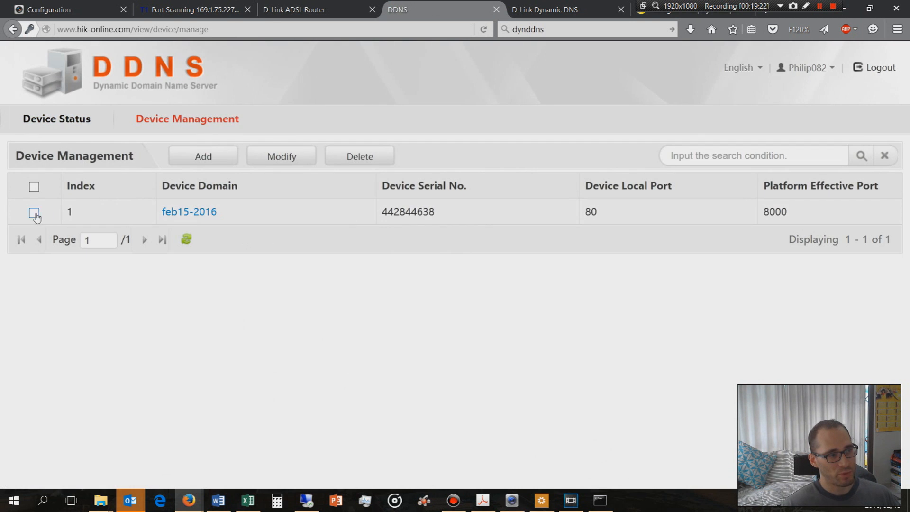
pyautogui.click(360, 156)
pyautogui.click(450, 265)
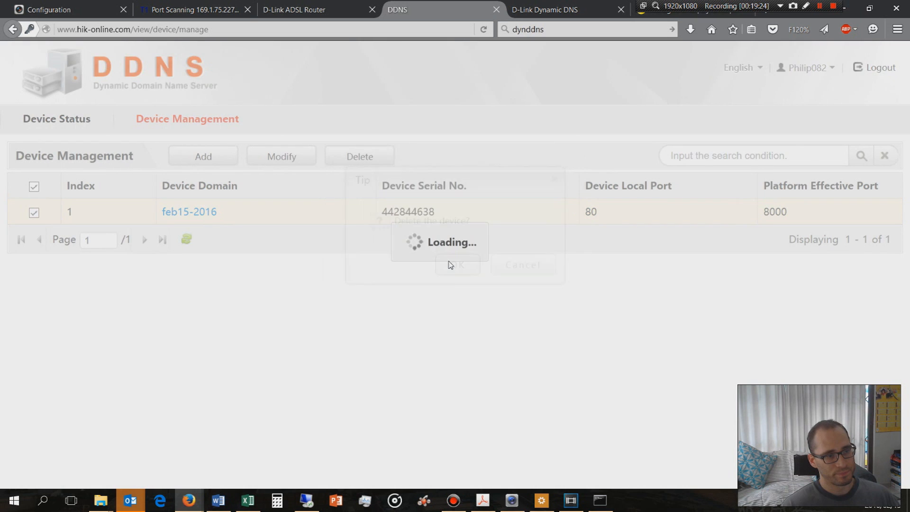
pyautogui.click(532, 264)
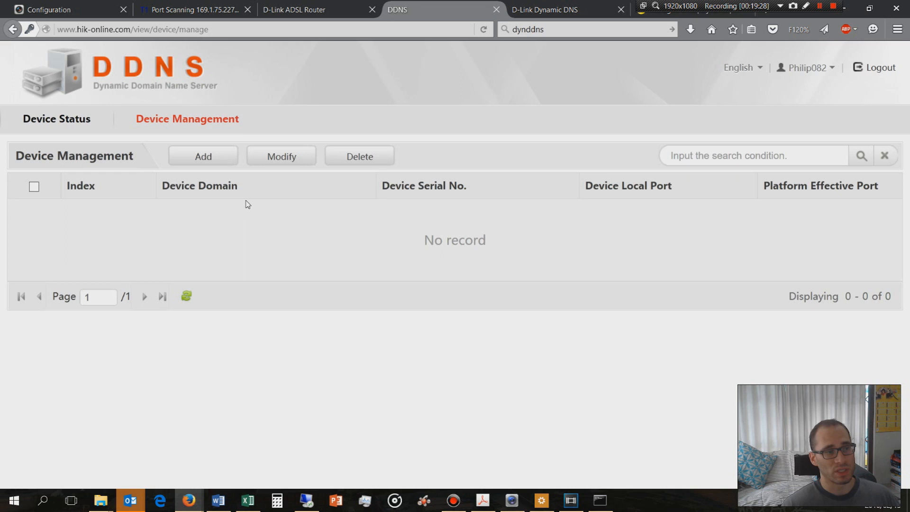
# Start adding a DDNS device, check the recorder's port settings and the router's port forwarding, and set the HTTP port to 80
pyautogui.click(198, 159)
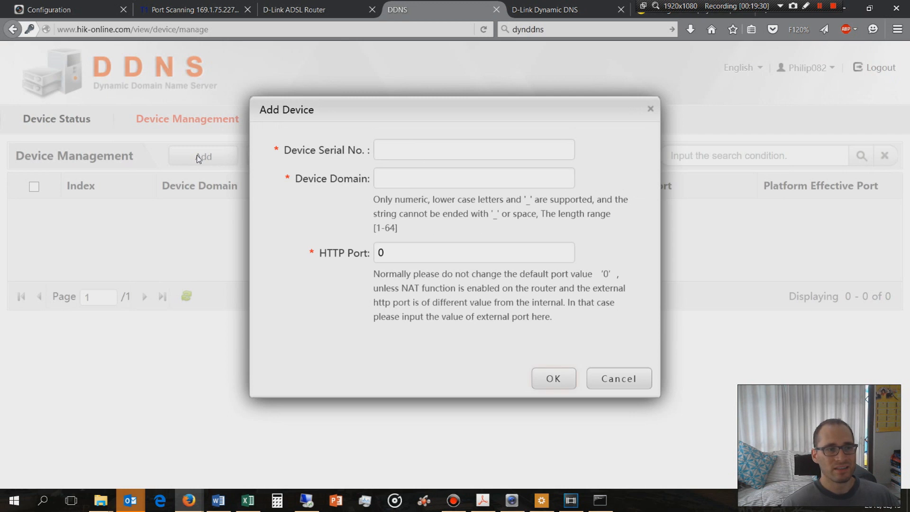
pyautogui.click(401, 148)
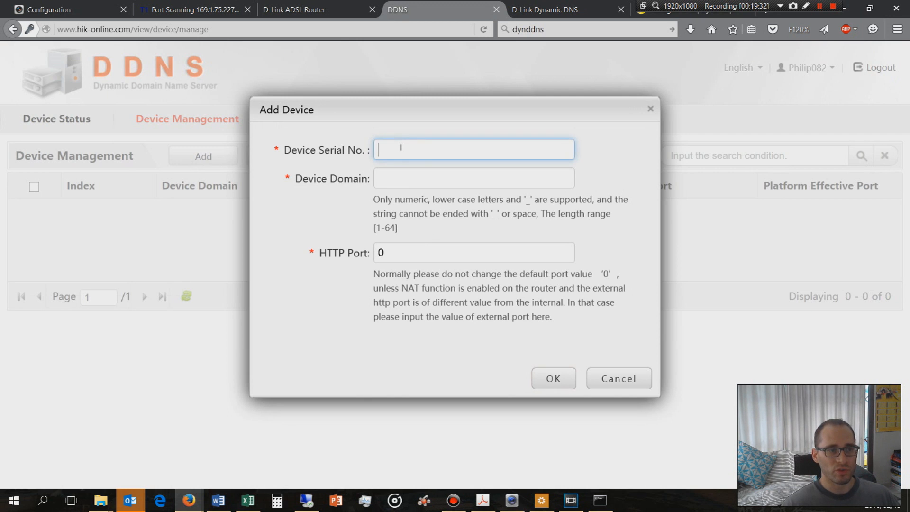
pyautogui.click(394, 178)
pyautogui.doubleClick(379, 254)
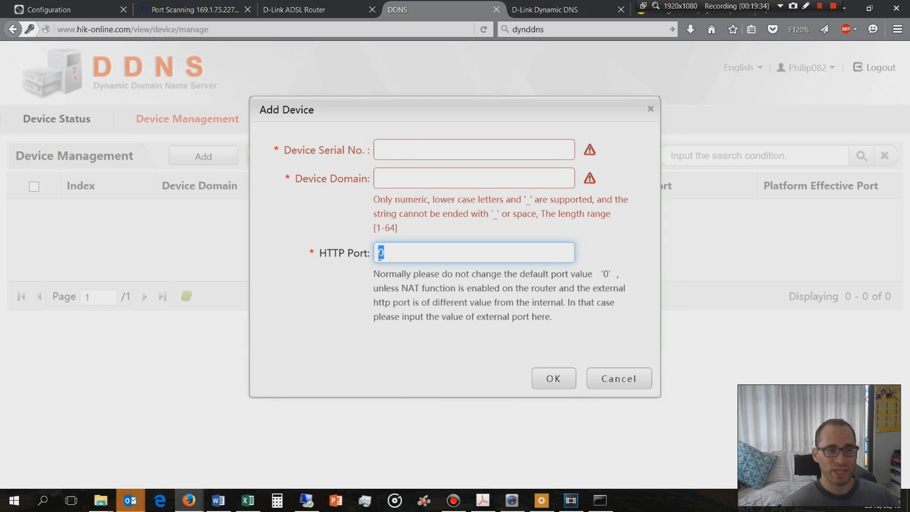
pyautogui.click(66, 9)
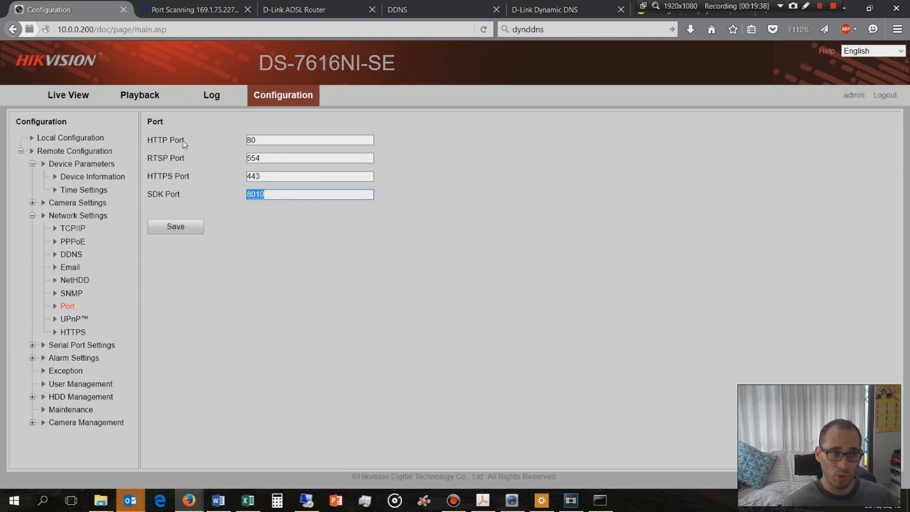
pyautogui.click(220, 10)
pyautogui.click(285, 11)
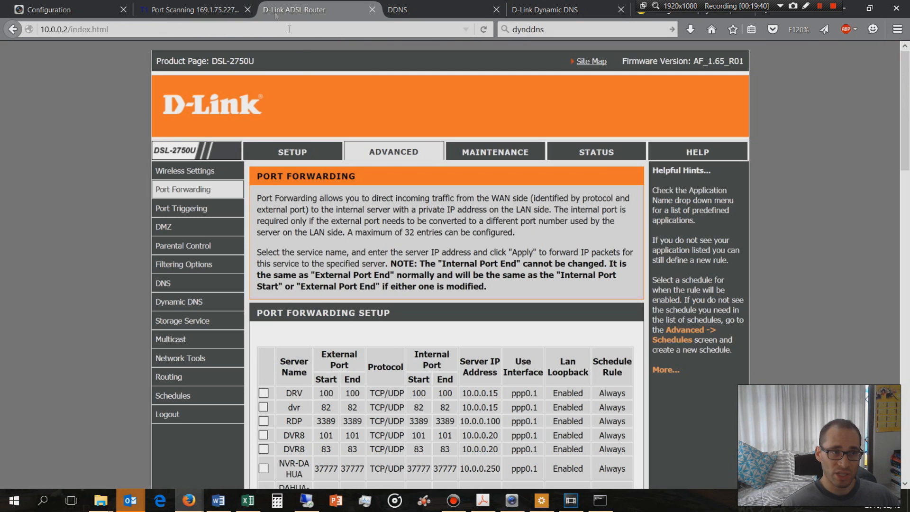
pyautogui.click(413, 11)
pyautogui.write('80')
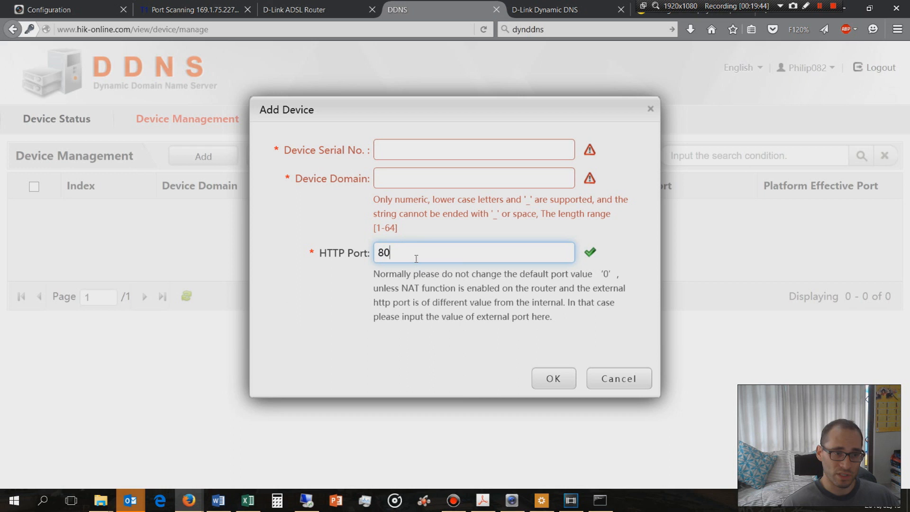
pyautogui.click(393, 150)
pyautogui.click(393, 177)
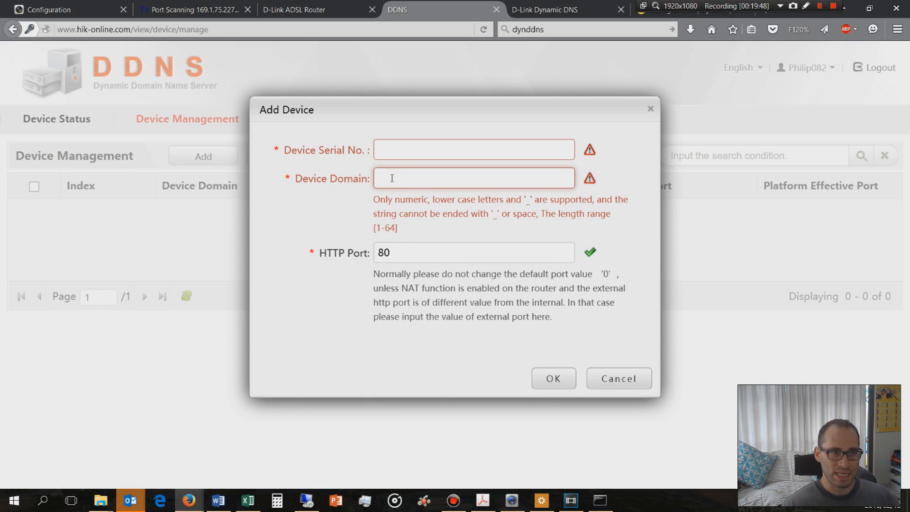
pyautogui.click(90, 9)
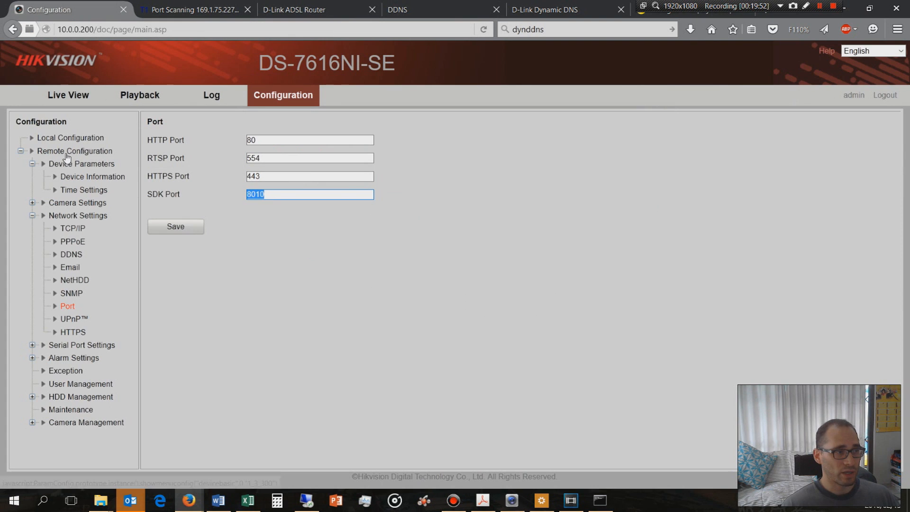
pyautogui.click(69, 138)
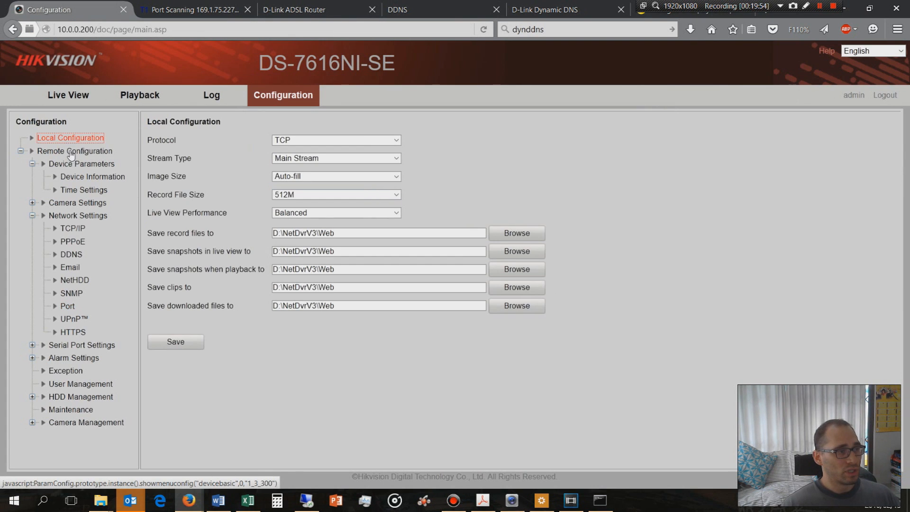
pyautogui.click(77, 179)
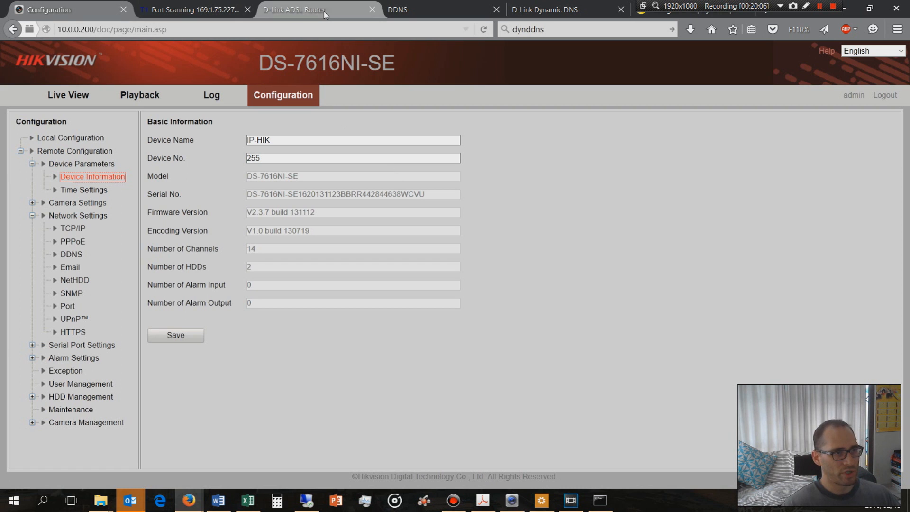
pyautogui.click(398, 9)
pyautogui.click(390, 152)
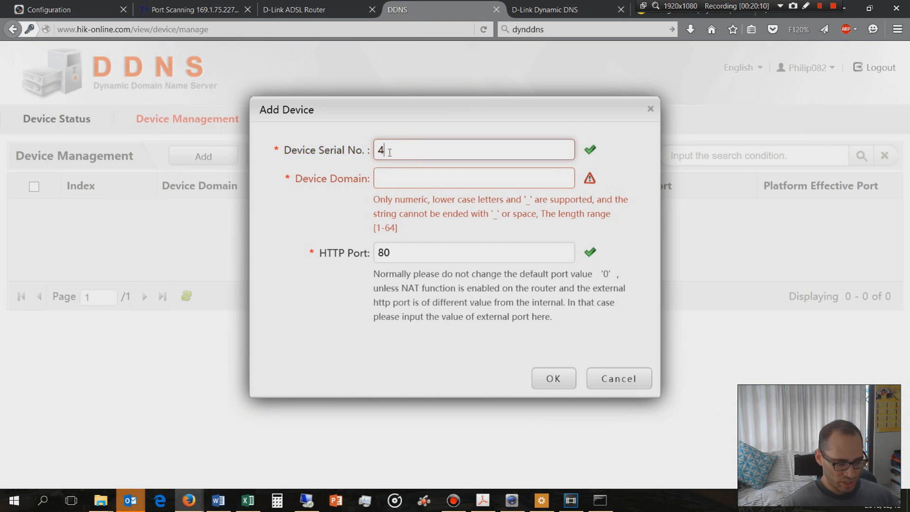
pyautogui.click(395, 175)
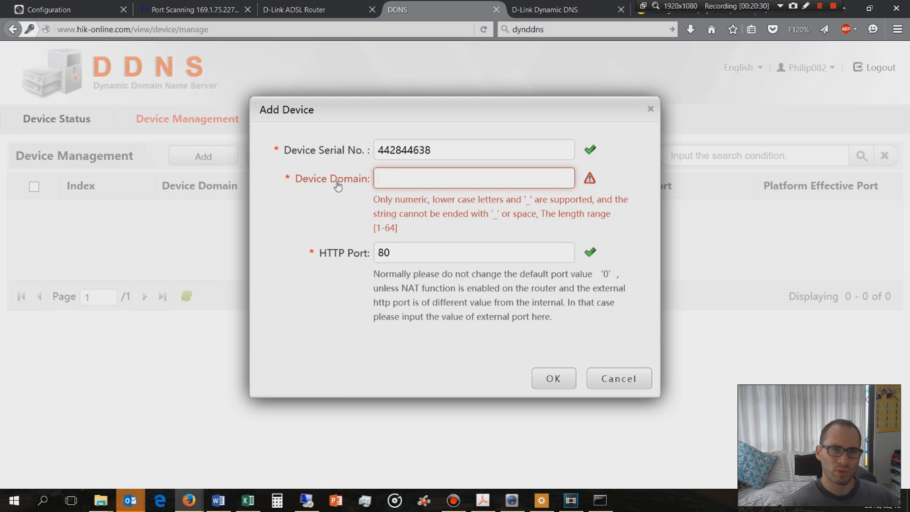
# Re-enter feb15-2016 as the domain in the recorder's HiDDNS settings and save them
pyautogui.click(69, 10)
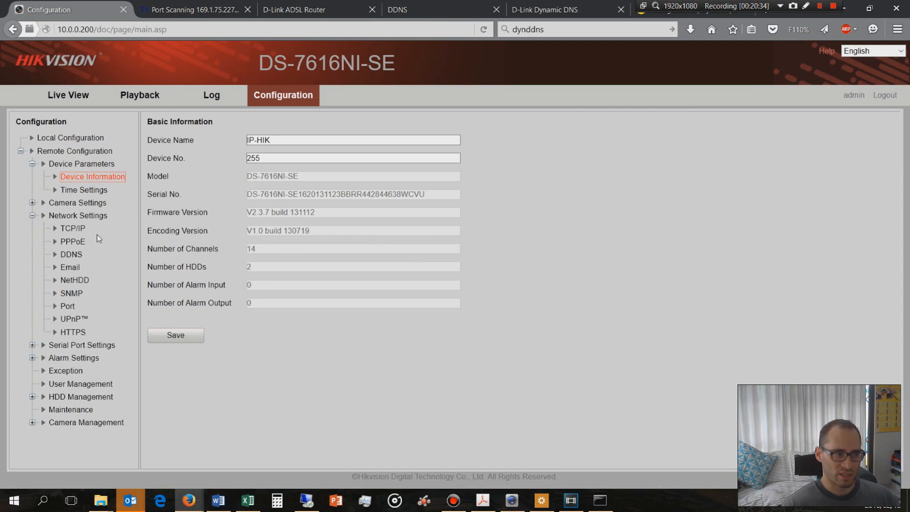
pyautogui.click(72, 255)
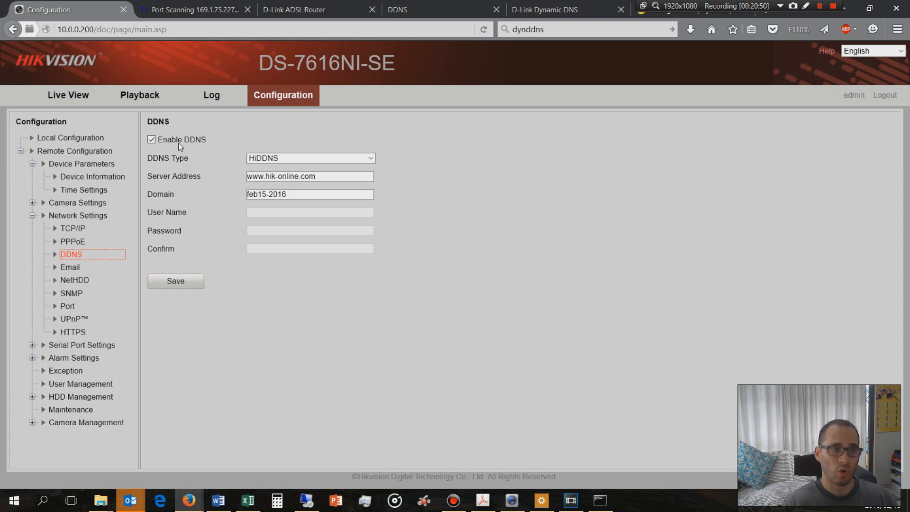
pyautogui.click(287, 195)
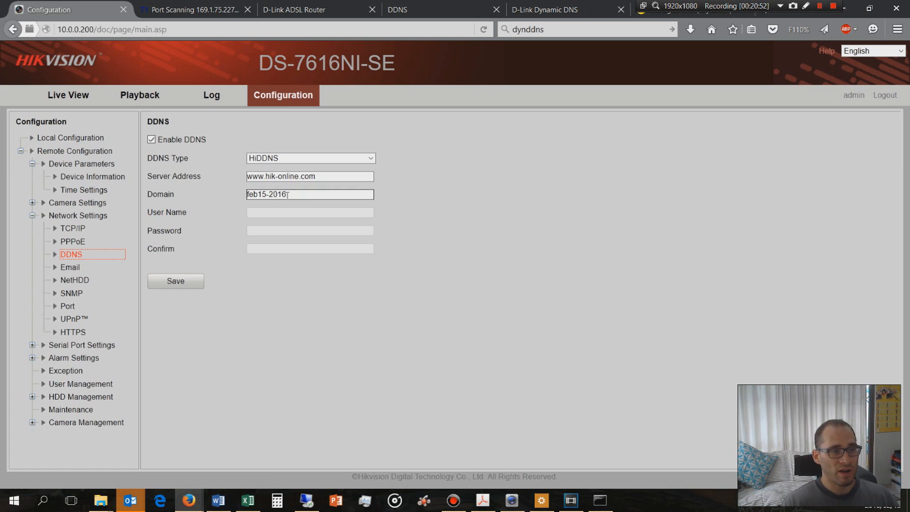
pyautogui.moveTo(287, 194); pyautogui.dragTo(247, 199)
pyautogui.write('feb15-2016')
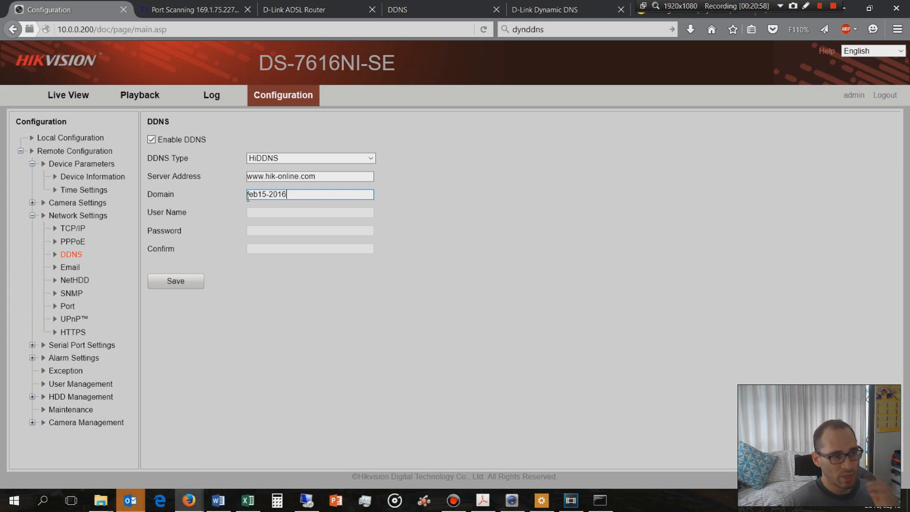
pyautogui.click(194, 280)
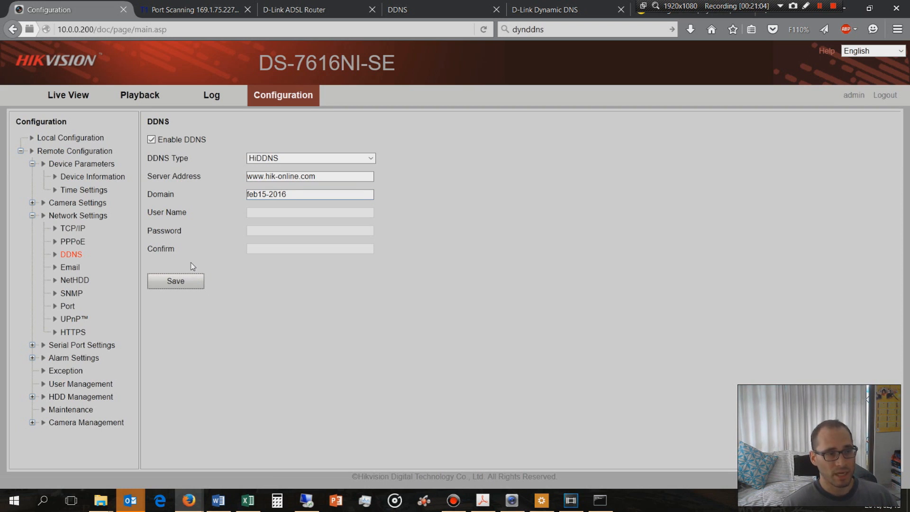
pyautogui.click(292, 196)
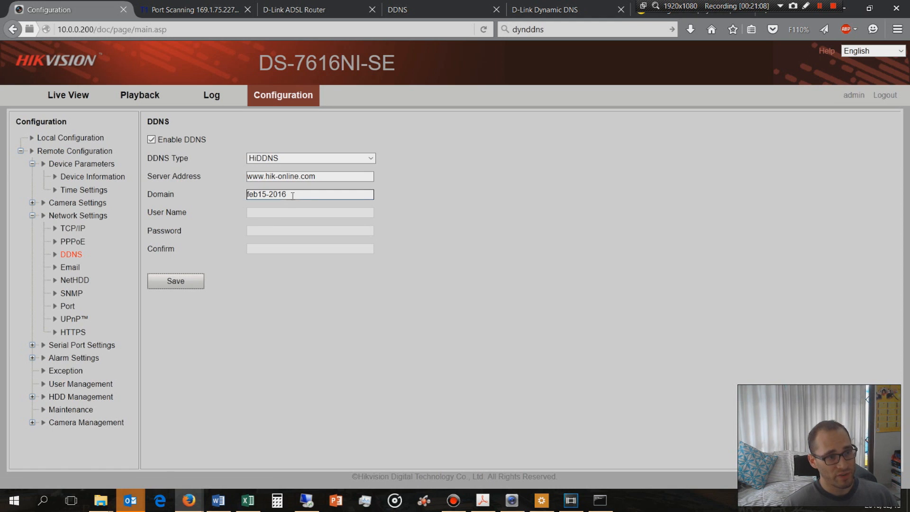
pyautogui.press('Return')
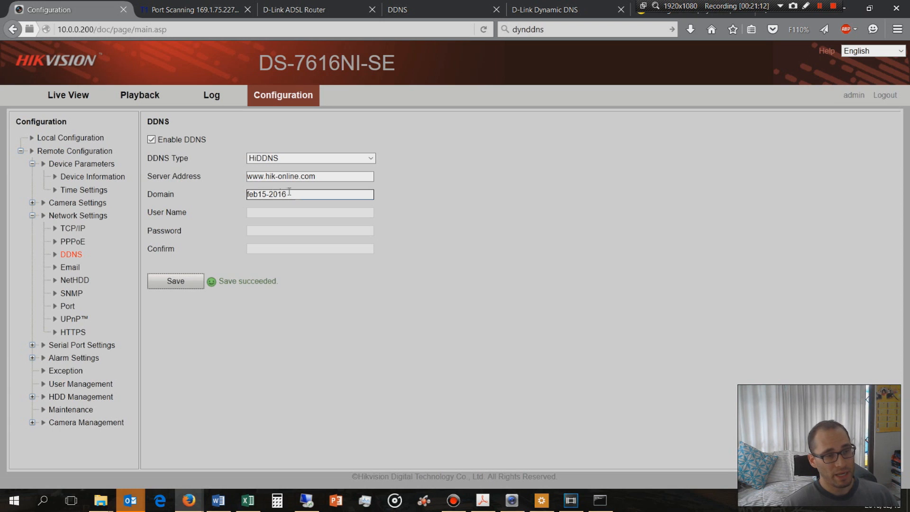
# Review the DDNS types the recorder offers and the Dyn website's DynDNS plans, and return to the recorder's DDNS settings
pyautogui.moveTo(289, 194); pyautogui.dragTo(243, 194)
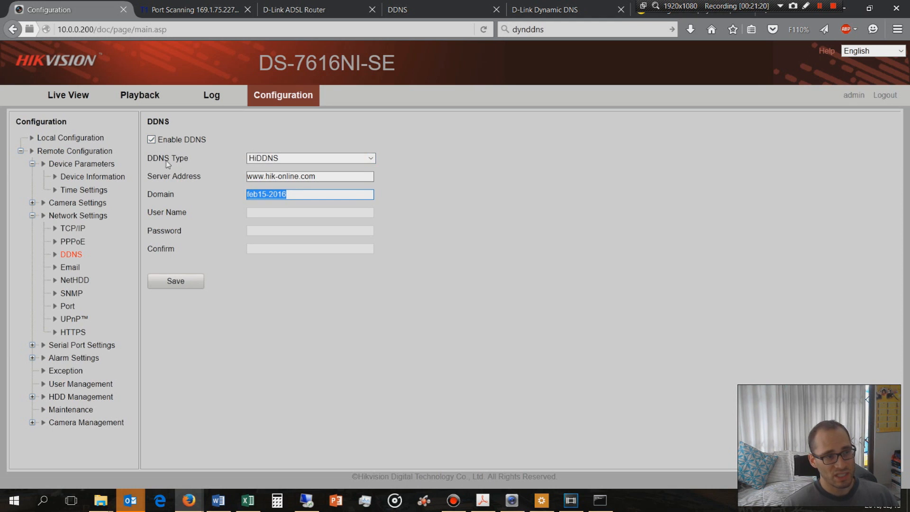
pyautogui.click(290, 159)
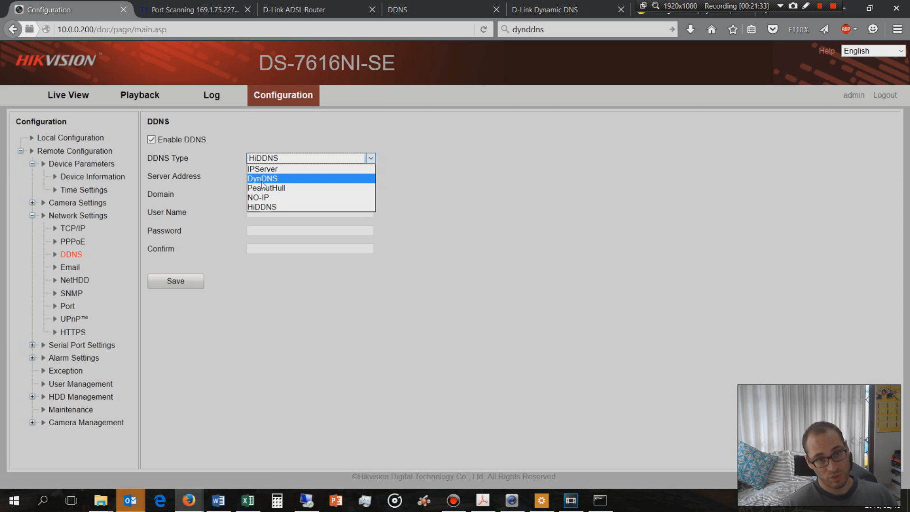
pyautogui.click(667, 18)
pyautogui.scroll(3, 545, 210)
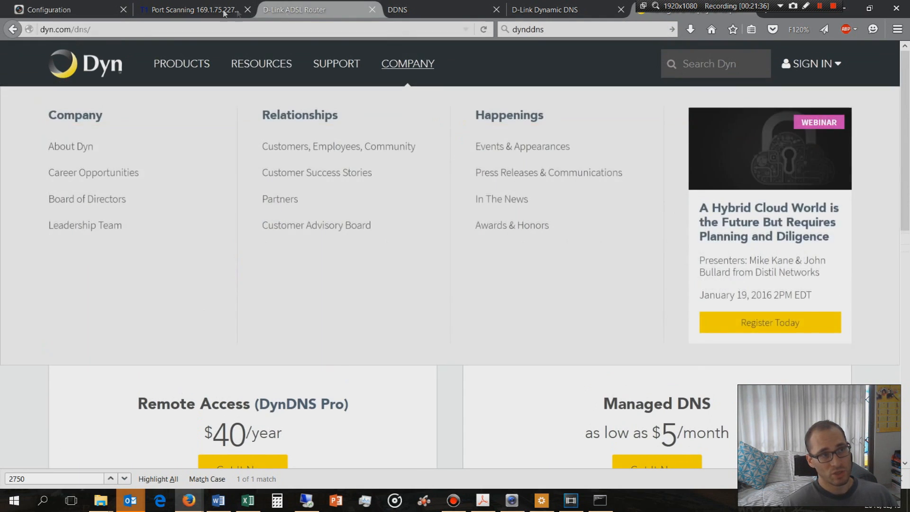
pyautogui.click(71, 10)
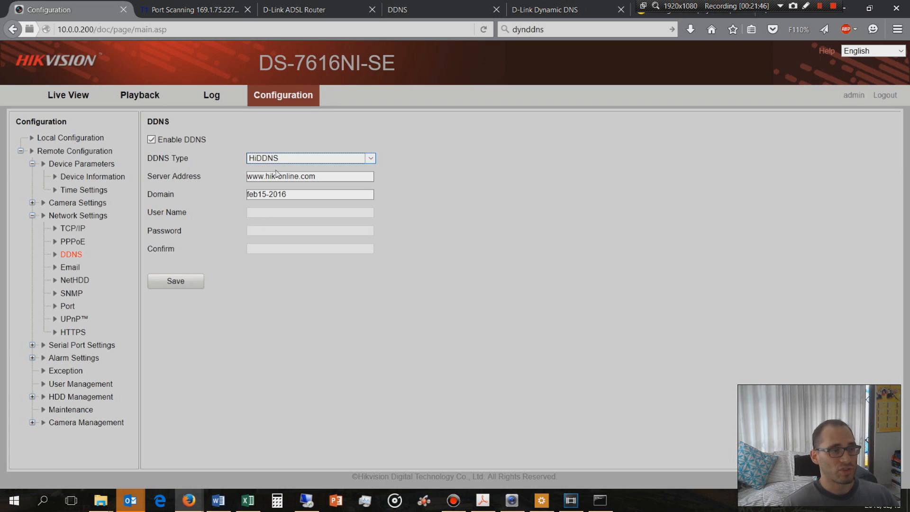
# Set the new DDNS device's domain to feb15-2016, matching the recorder's domain, and add the device
pyautogui.moveTo(289, 192); pyautogui.dragTo(172, 189)
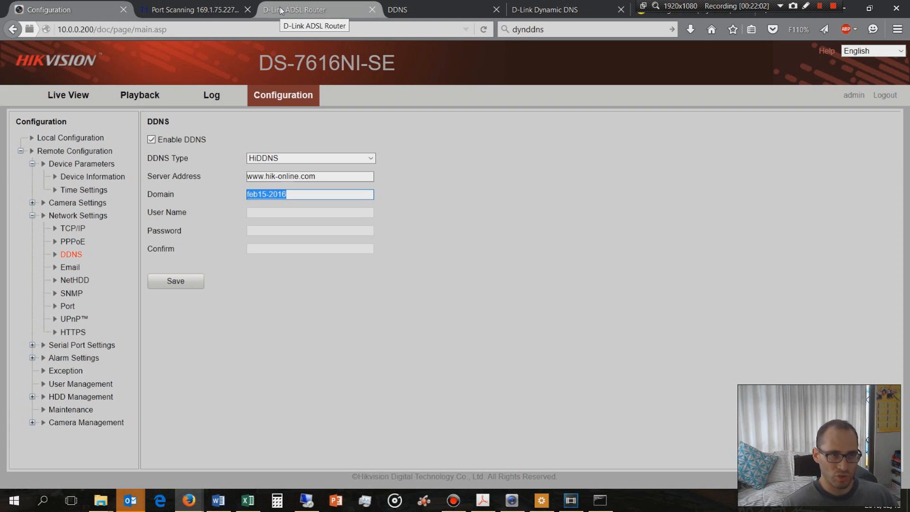
pyautogui.click(398, 10)
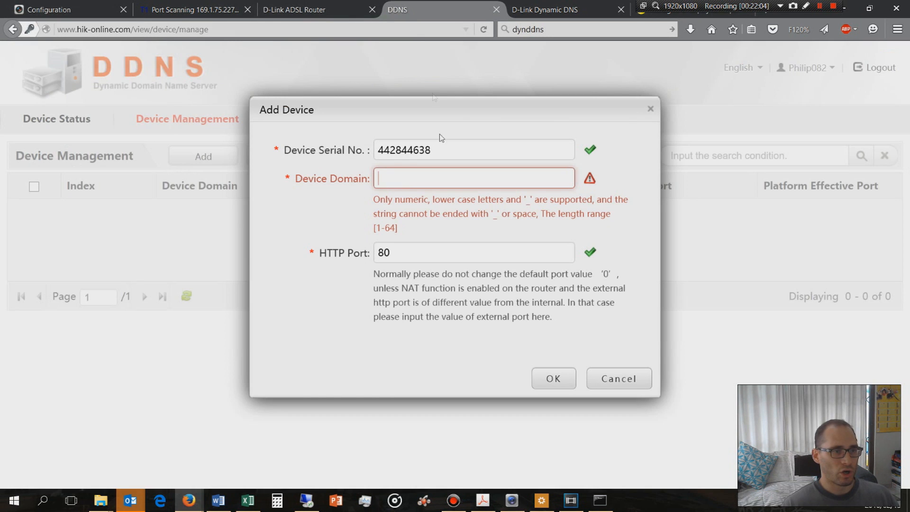
pyautogui.write('feb15-2016')
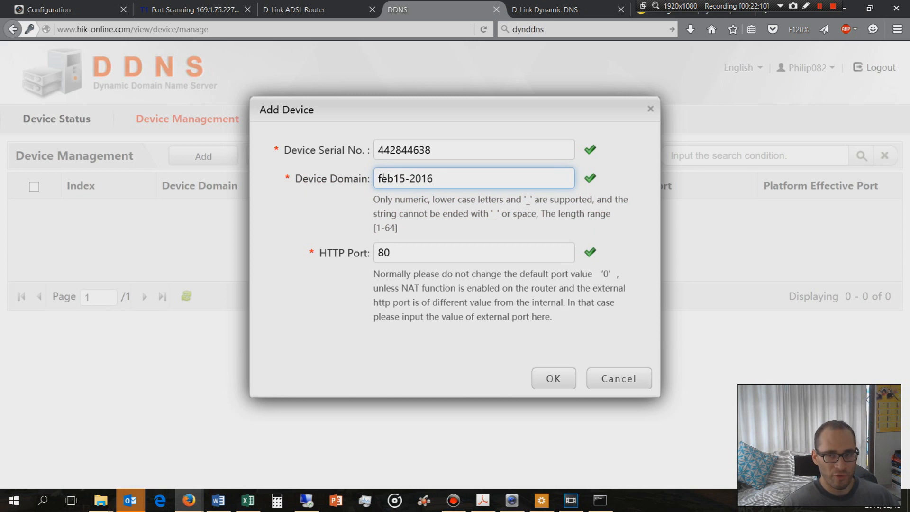
pyautogui.click(562, 377)
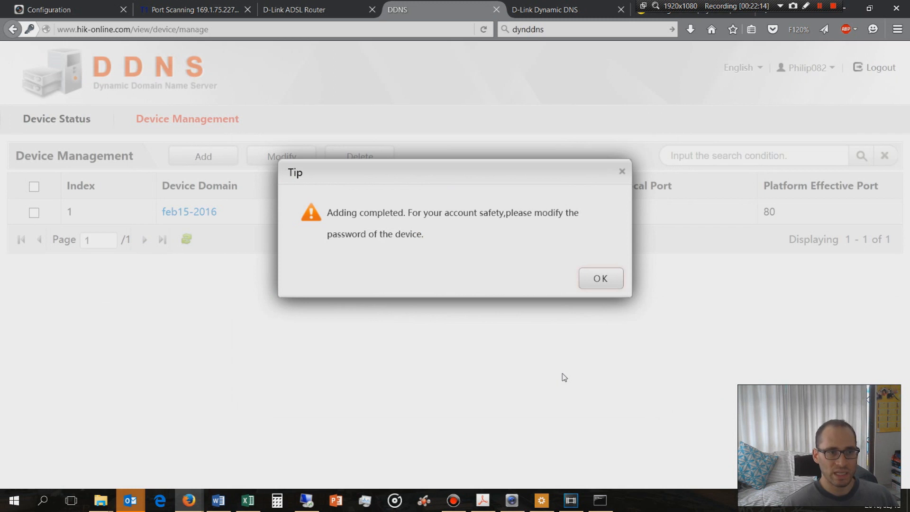
# Check the dynamic IP of the feb15-2016 device in the DDNS device status and open its device link
pyautogui.click(595, 282)
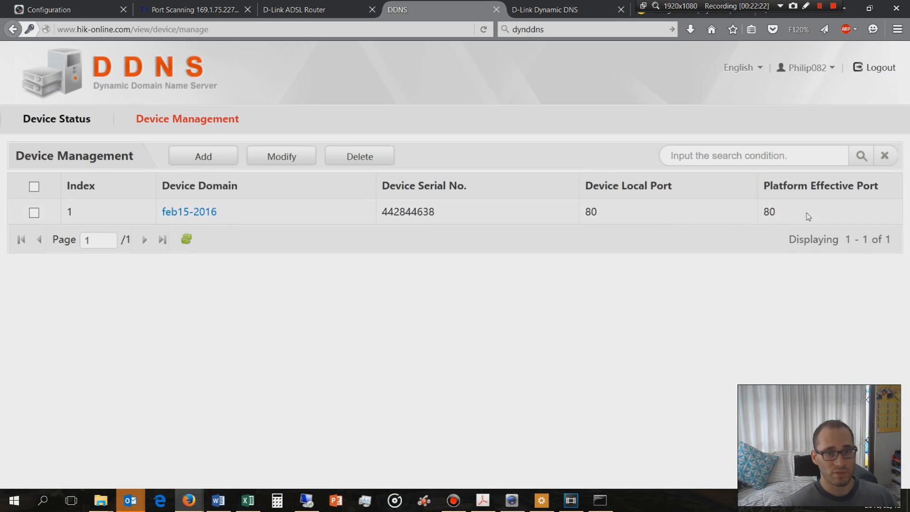
pyautogui.click(75, 120)
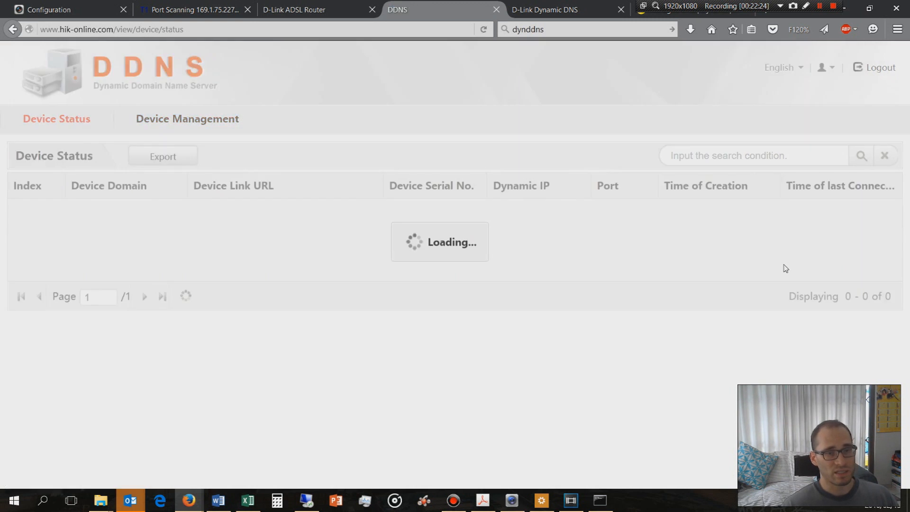
pyautogui.moveTo(555, 214); pyautogui.dragTo(493, 211)
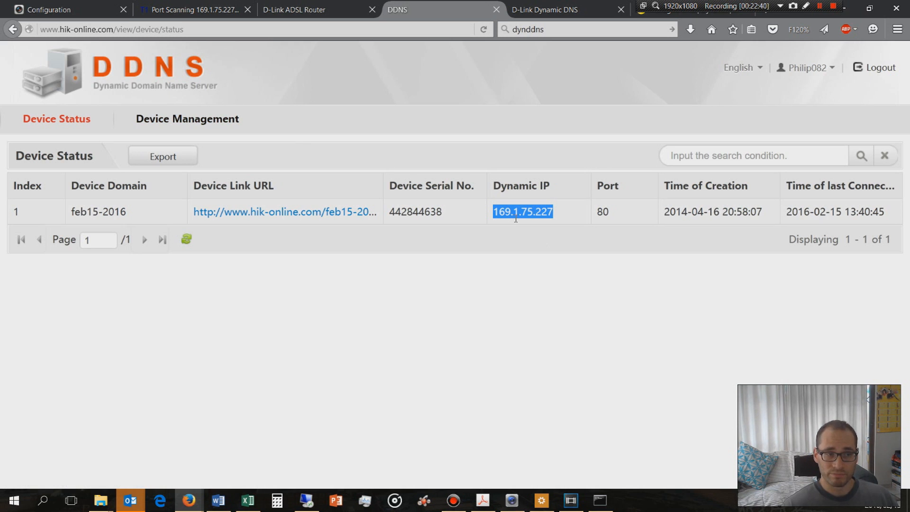
pyautogui.click(311, 212)
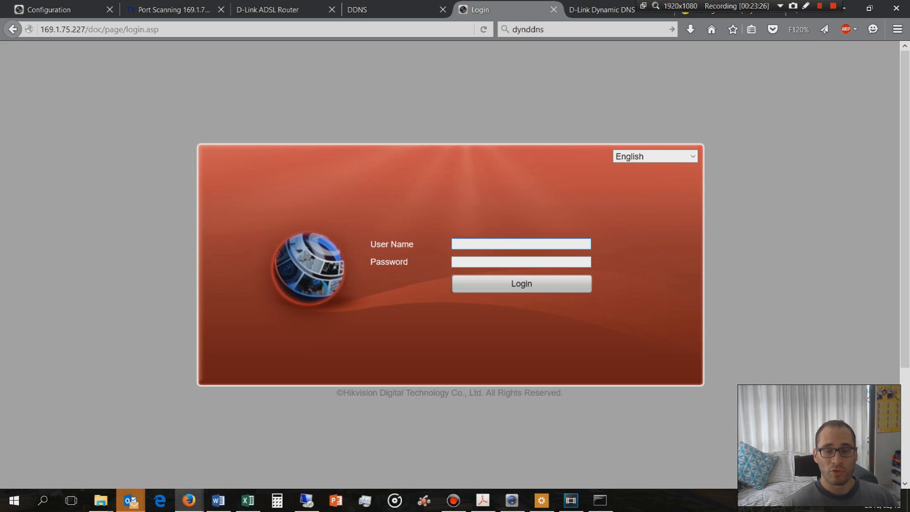
# Disable the computer's Ethernet connection in the Network and Sharing Center and check that it is online through TelkomSA mobile broadband
pyautogui.click(822, 502)
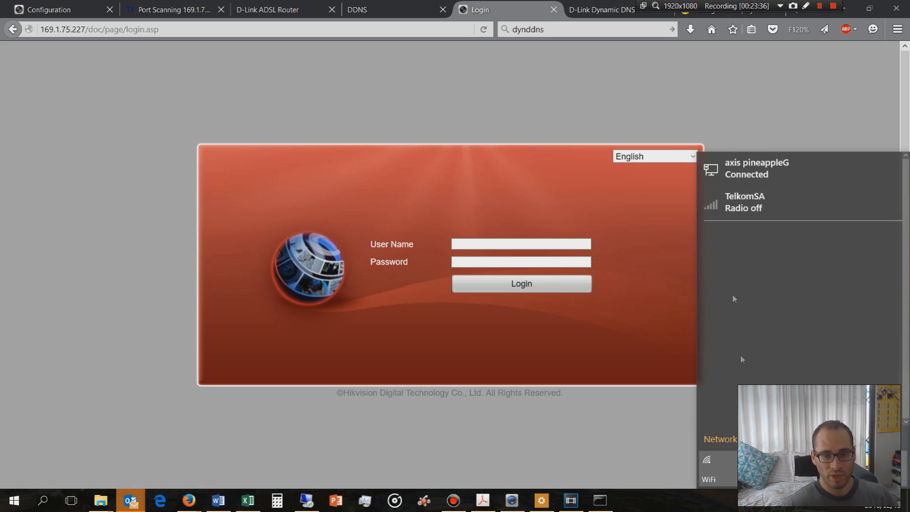
pyautogui.click(817, 508)
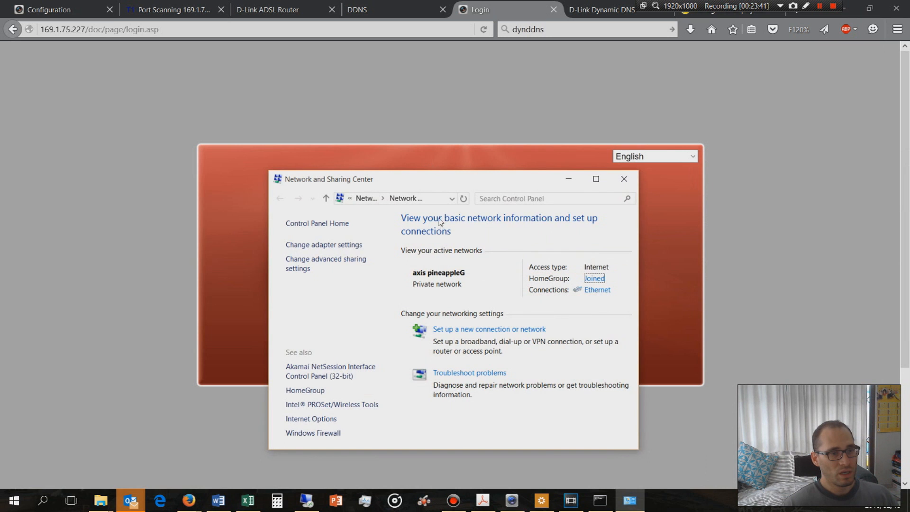
pyautogui.click(597, 292)
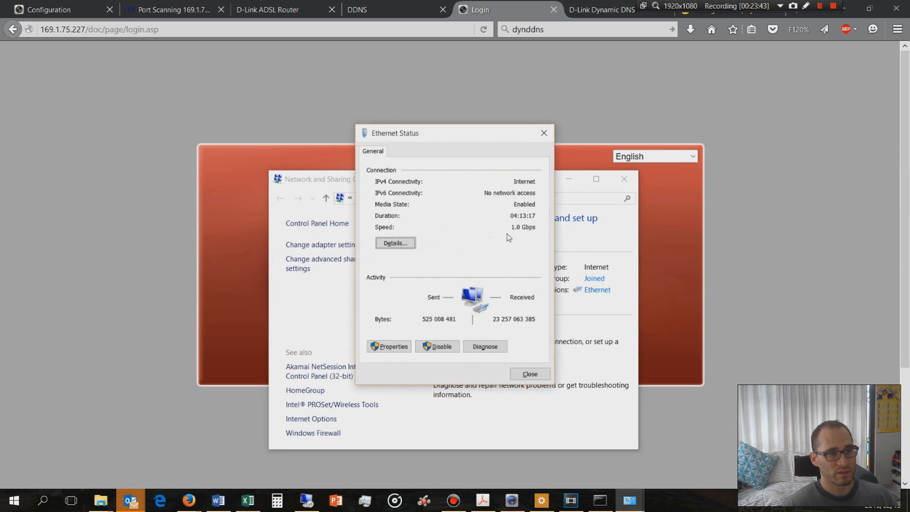
pyautogui.click(435, 347)
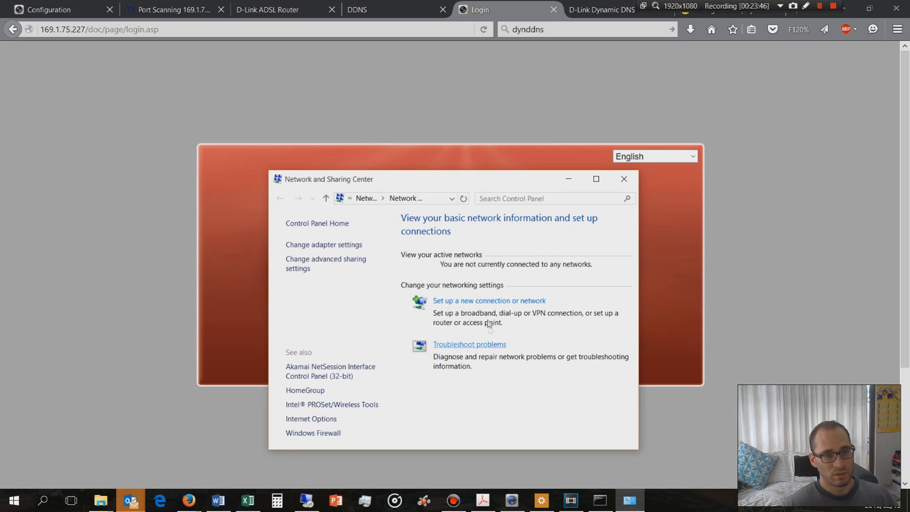
pyautogui.moveTo(457, 183); pyautogui.dragTo(201, 294)
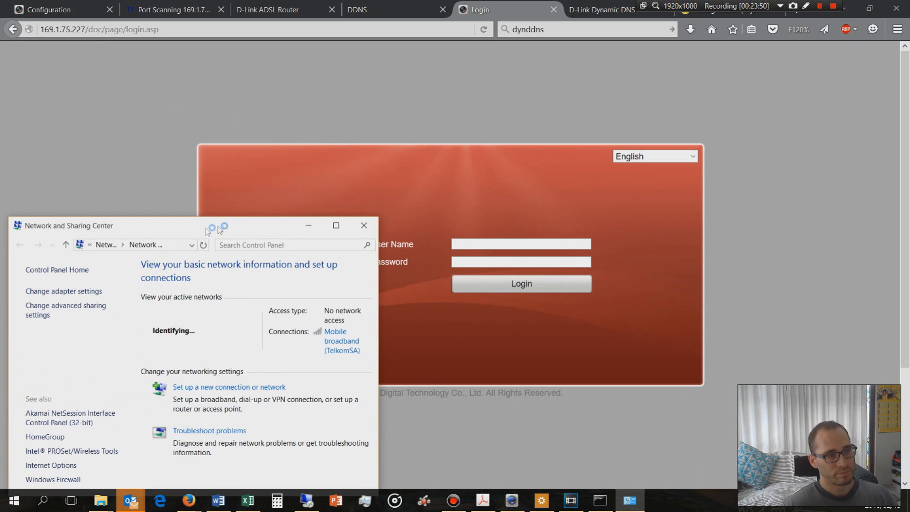
pyautogui.click(816, 509)
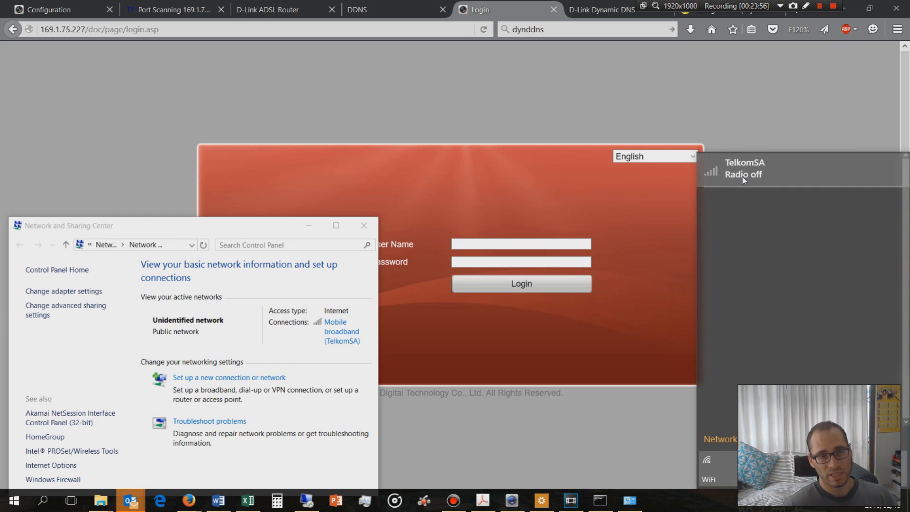
pyautogui.click(730, 118)
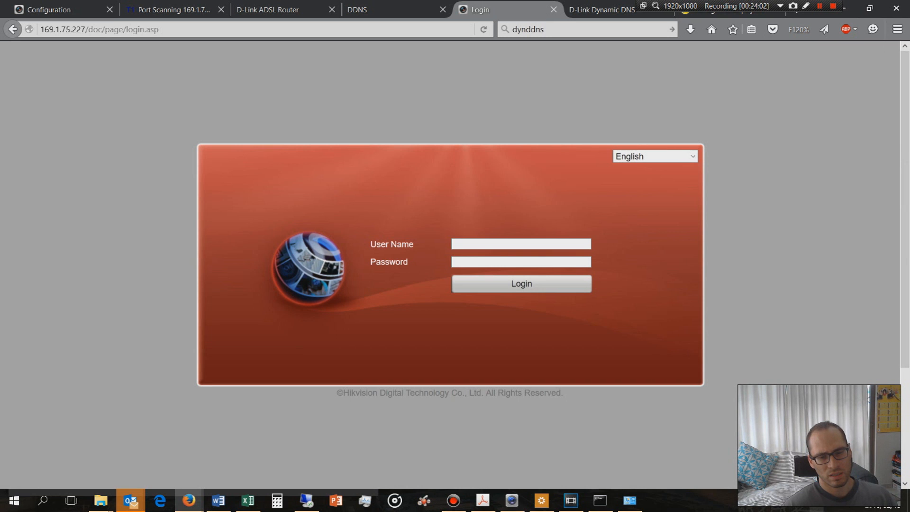
# Close the recorder's login page and reopen the feb15-2016 device link to test access over mobile broadband
pyautogui.click(552, 9)
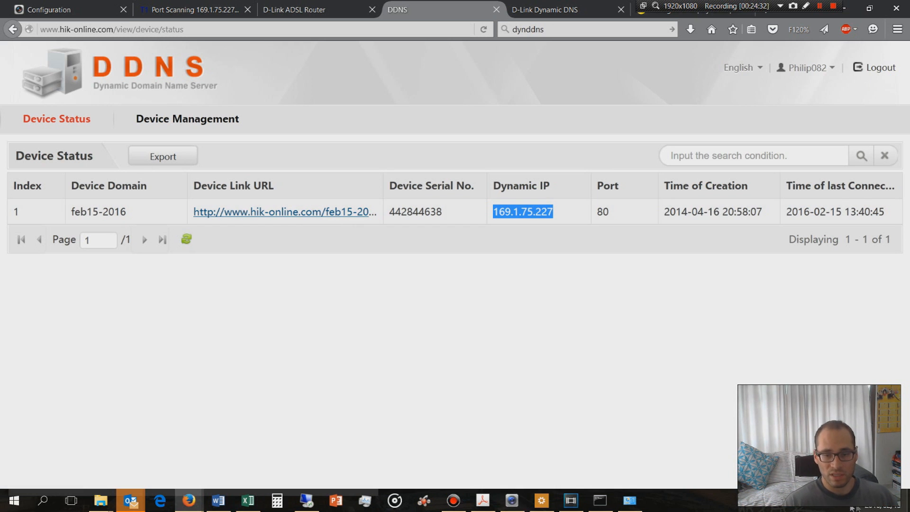
pyautogui.click(255, 213)
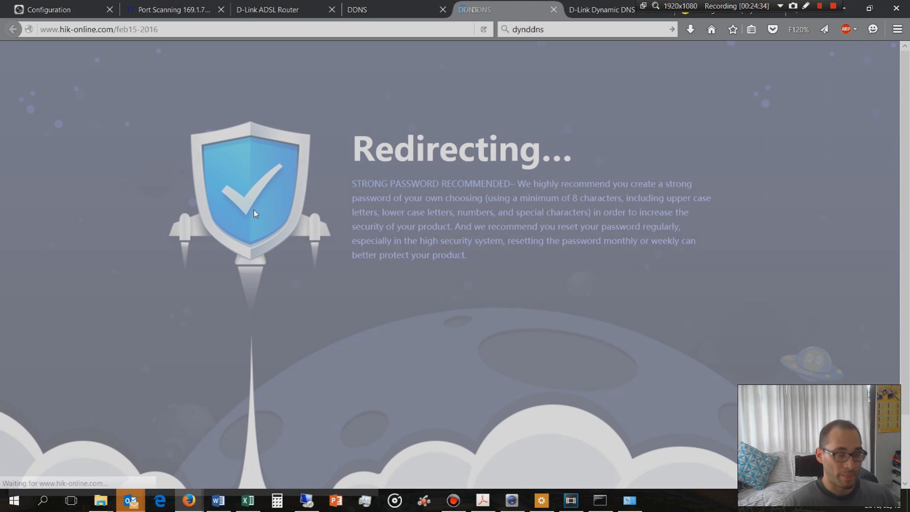
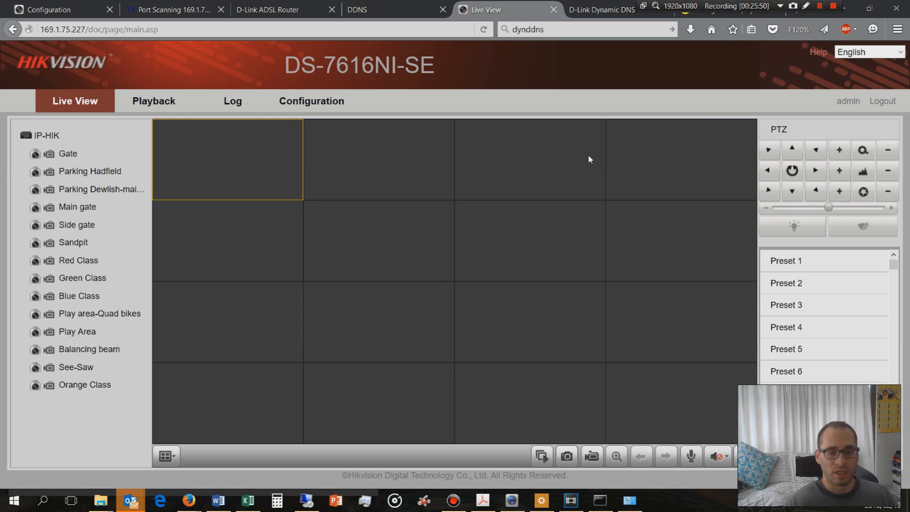
# Re-enable the computer's Ethernet adapter in Network Connections and minimise the window
pyautogui.click(818, 507)
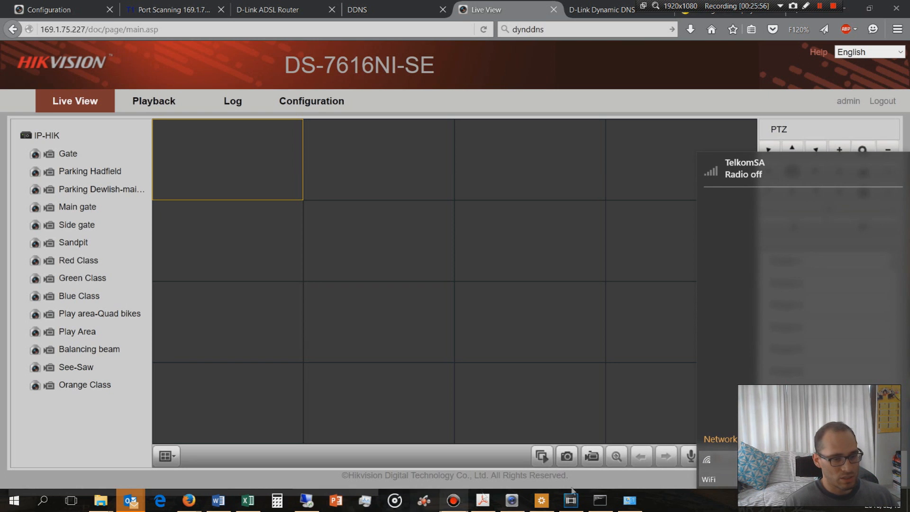
pyautogui.click(629, 500)
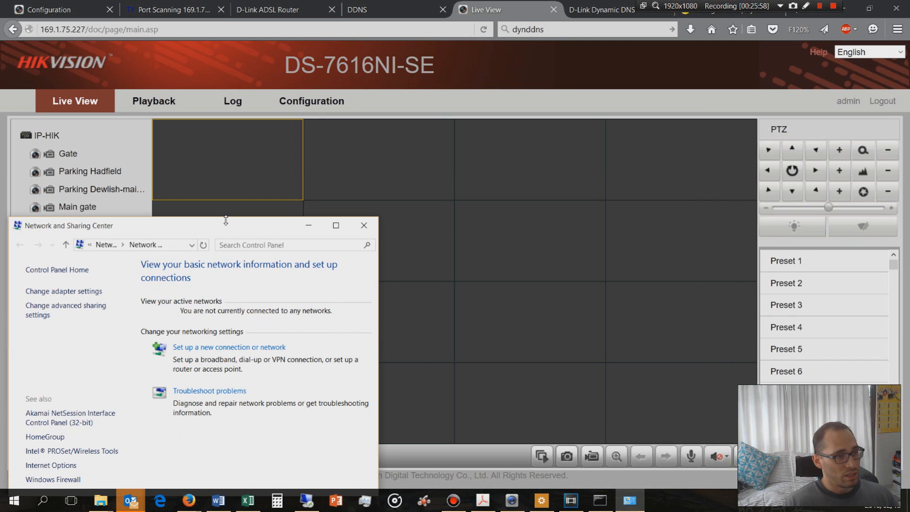
pyautogui.moveTo(228, 230); pyautogui.dragTo(247, 151)
pyautogui.click(94, 212)
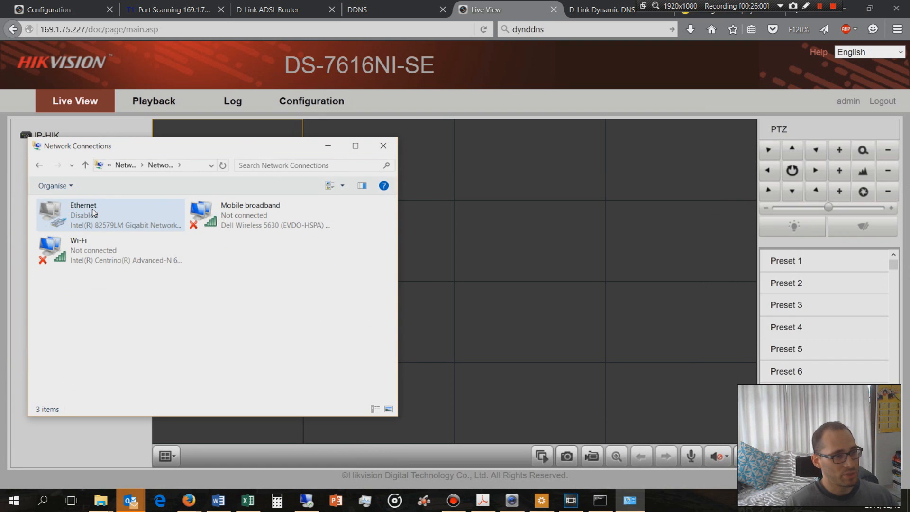
pyautogui.rightClick(91, 217)
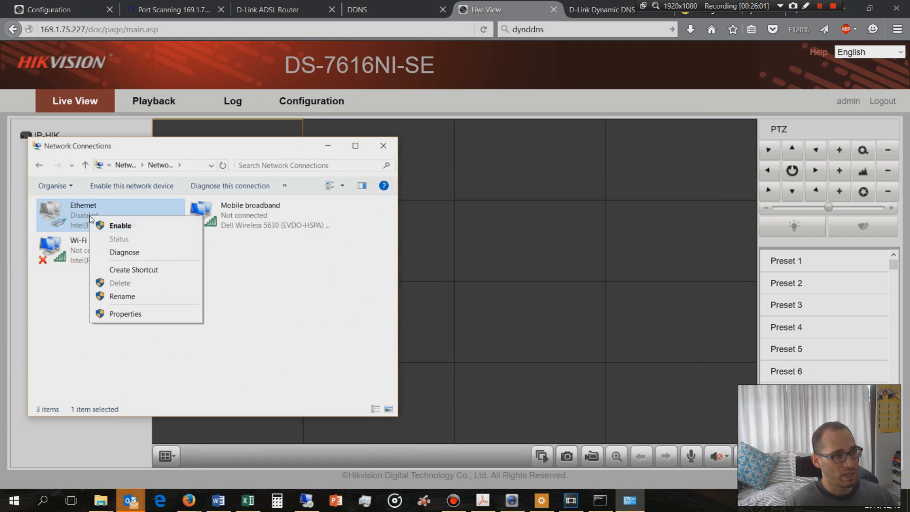
pyautogui.click(121, 226)
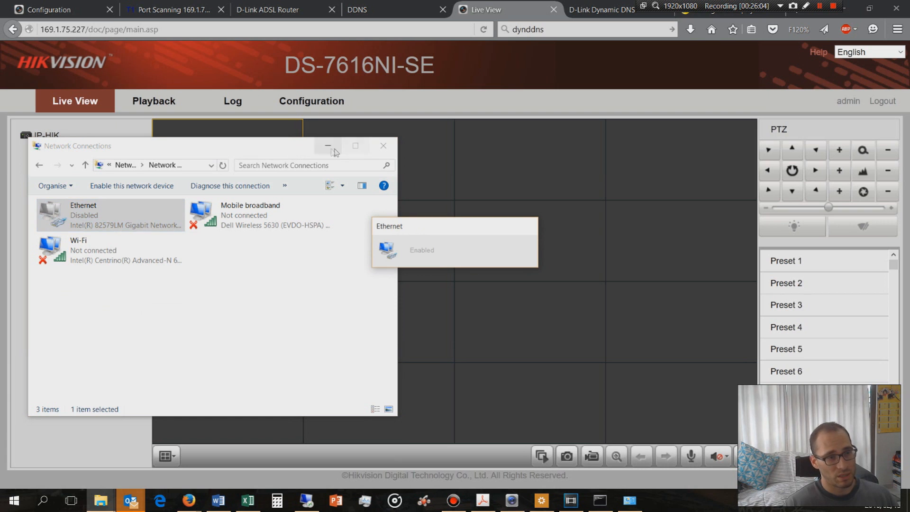
pyautogui.click(334, 149)
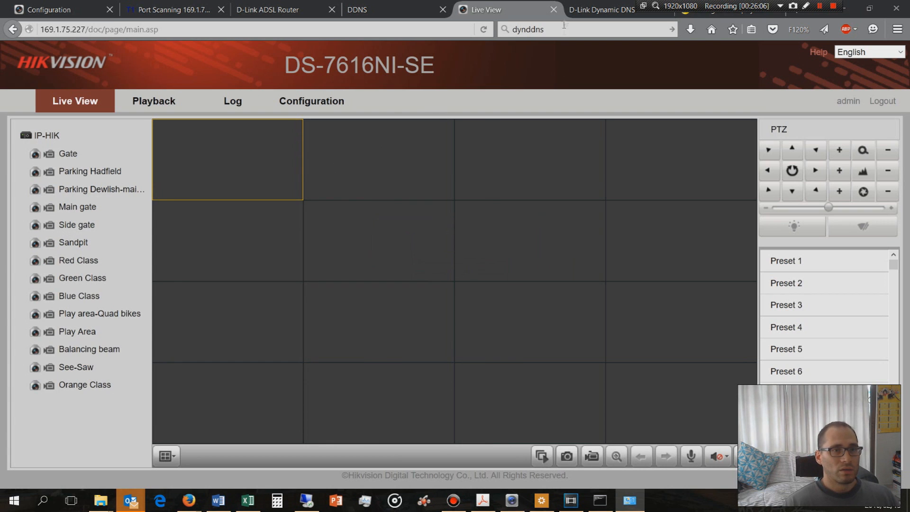
# Close the recorder's live view page, reopen the feb15-2016 device link from the DDNS device status and highlight its address
pyautogui.click(553, 10)
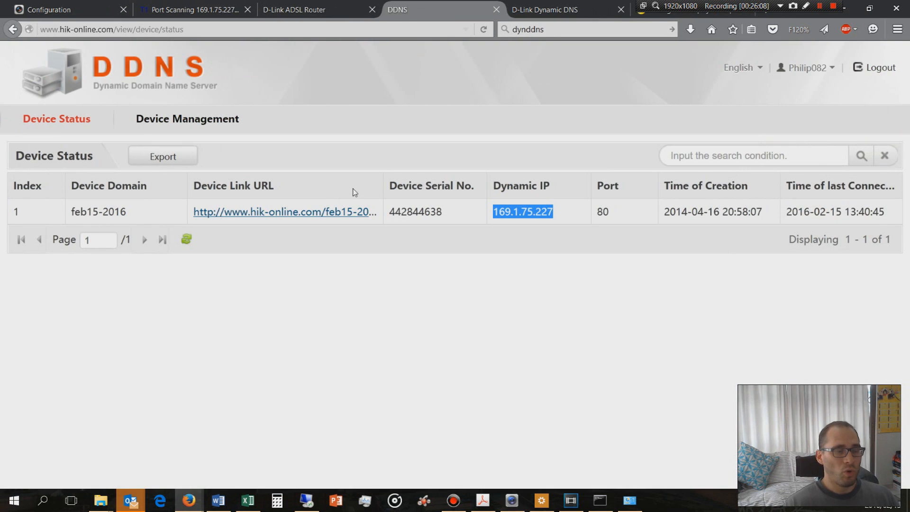
pyautogui.click(292, 217)
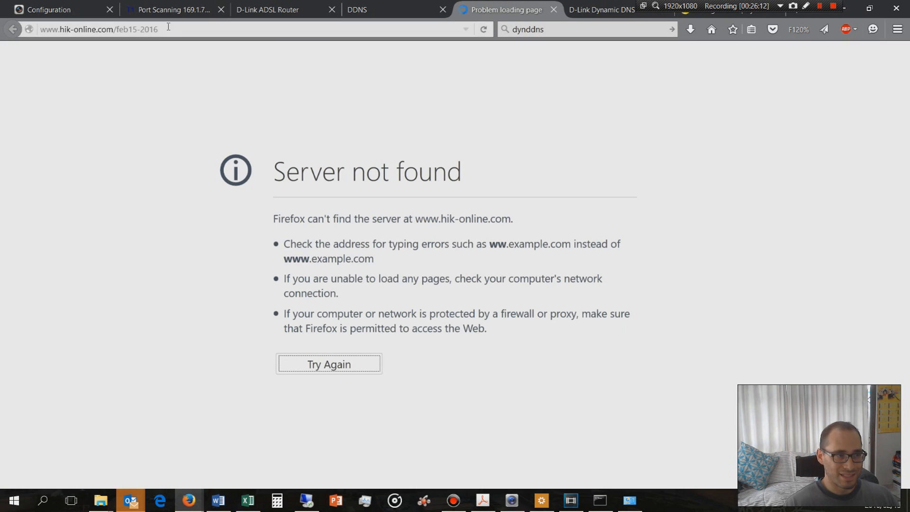
pyautogui.moveTo(159, 29); pyautogui.dragTo(40, 30)
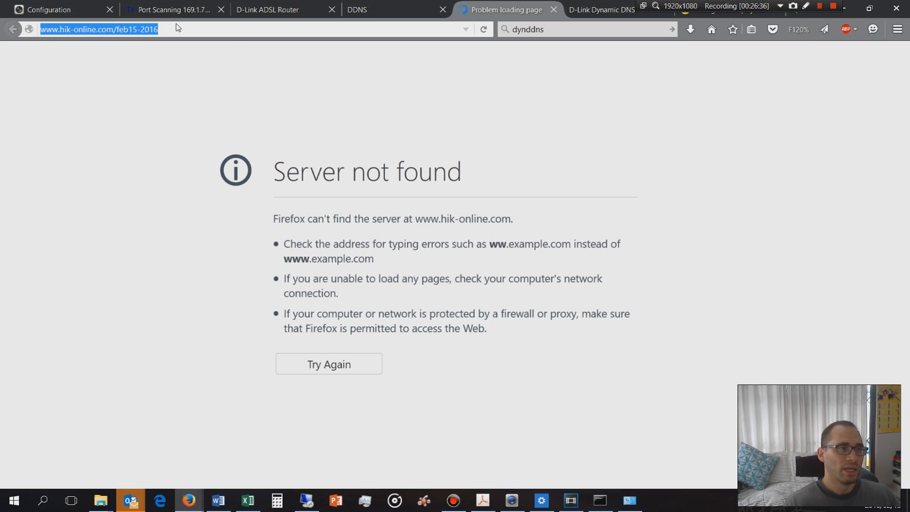
# Examine the hostname, username and service of the feb15-2016 entries in the D-Link router's Dynamic DNS list
pyautogui.click(372, 11)
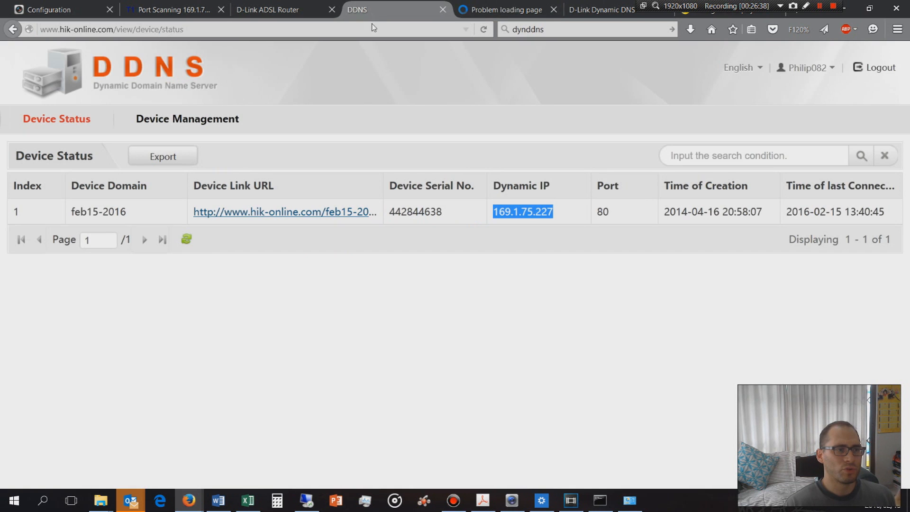
pyautogui.click(268, 10)
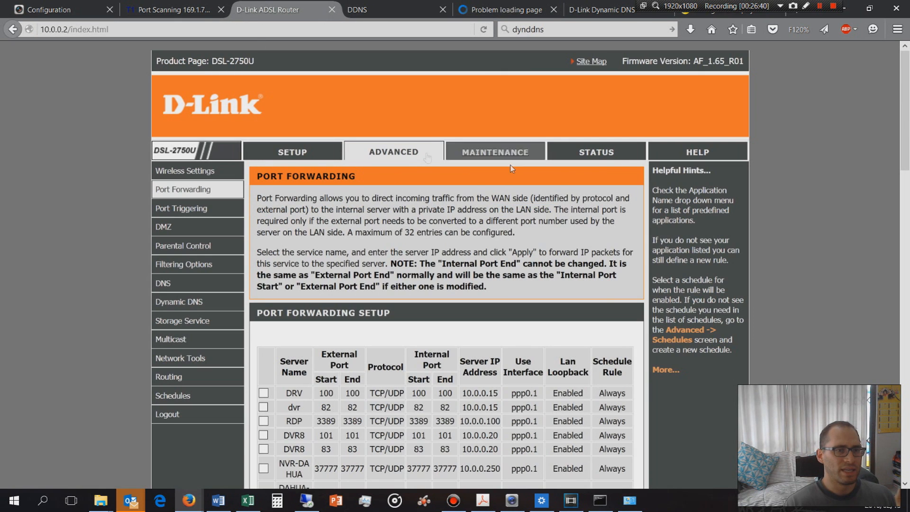
pyautogui.click(598, 159)
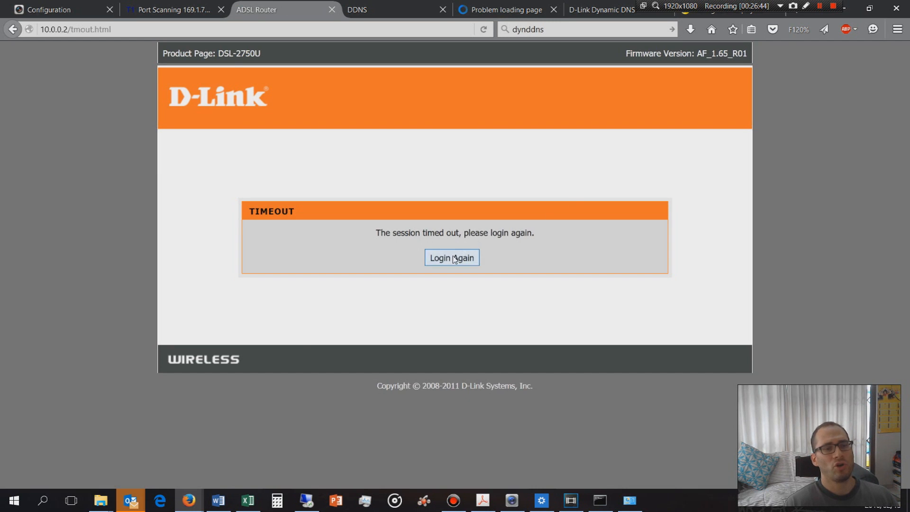
pyautogui.click(453, 259)
pyautogui.click(452, 285)
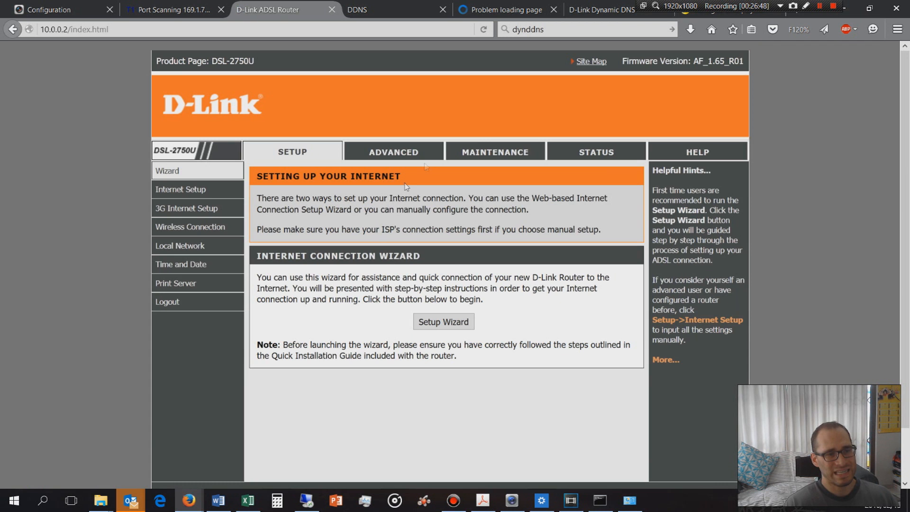
pyautogui.click(395, 154)
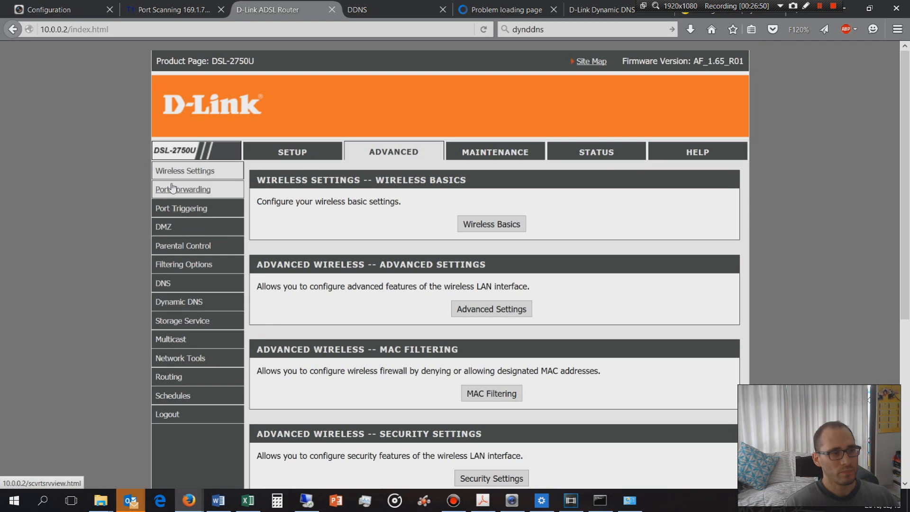
pyautogui.click(175, 308)
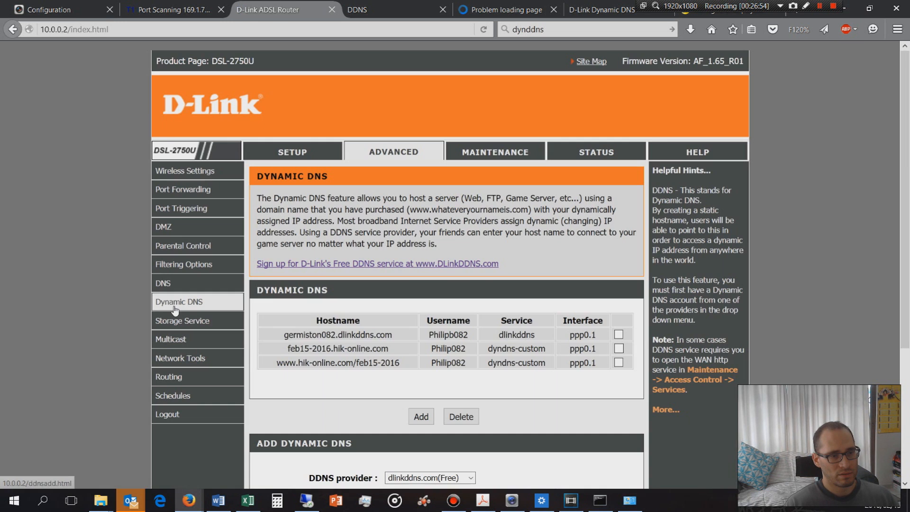
pyautogui.scroll(-3, 345, 339)
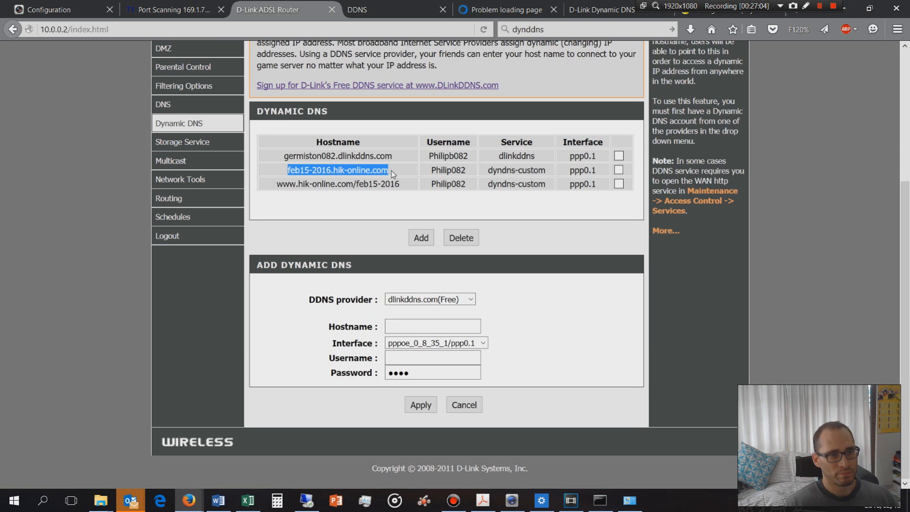
pyautogui.click(274, 188)
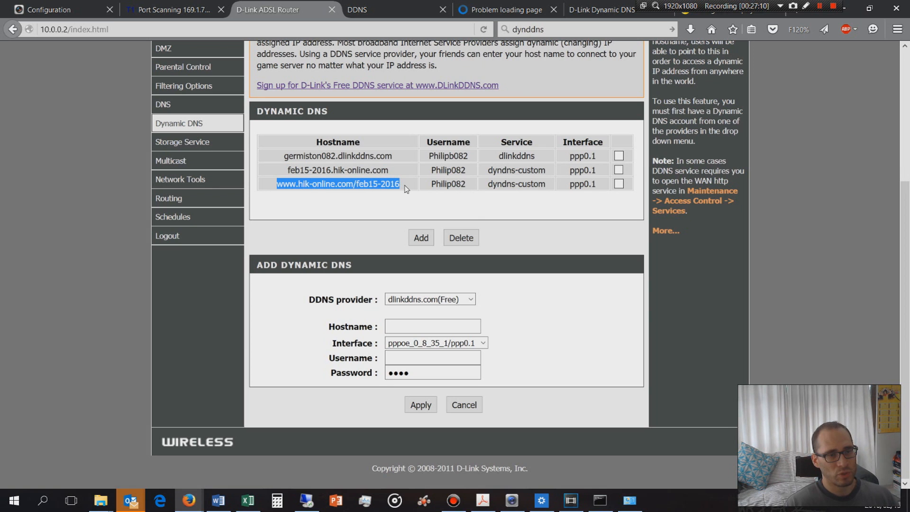
pyautogui.click(444, 179)
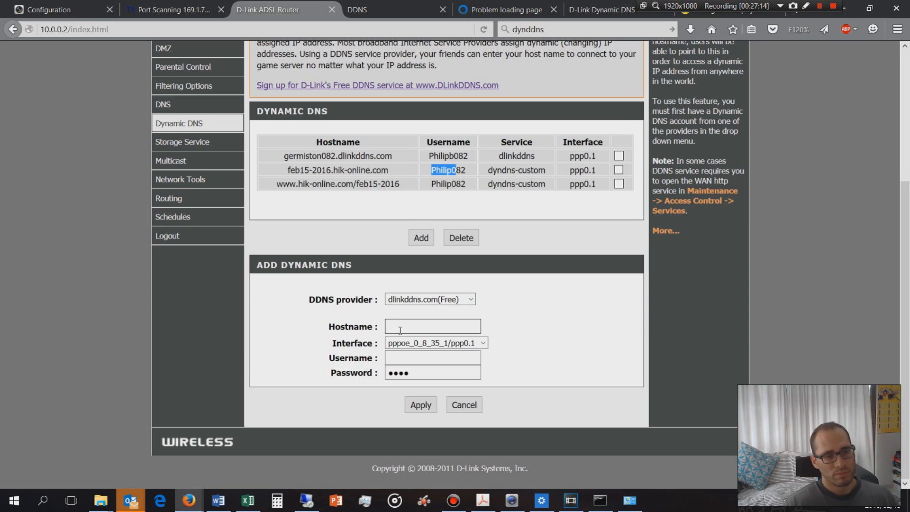
pyautogui.scroll(5, 400, 327)
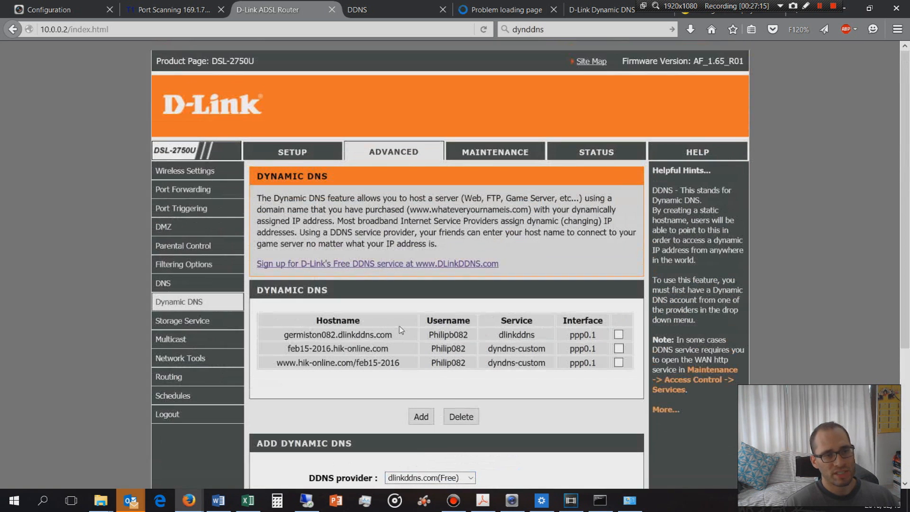
pyautogui.click(599, 153)
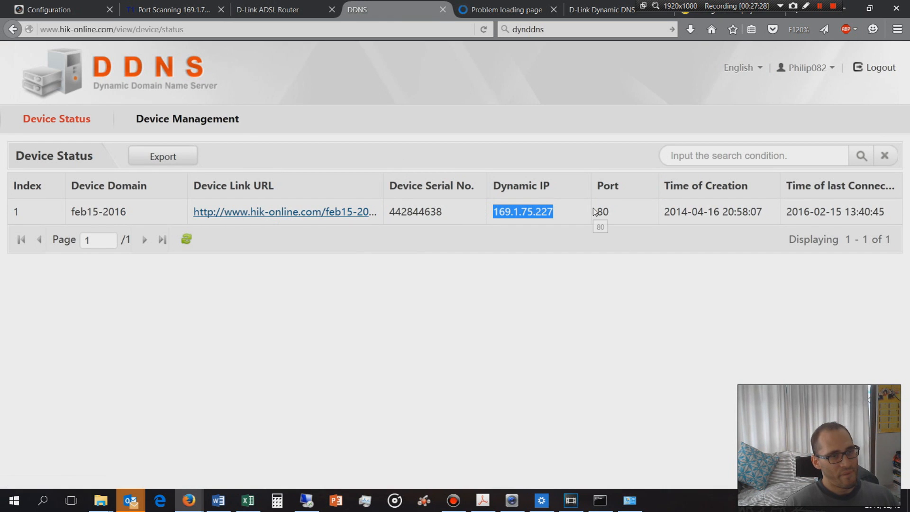
pyautogui.click(523, 11)
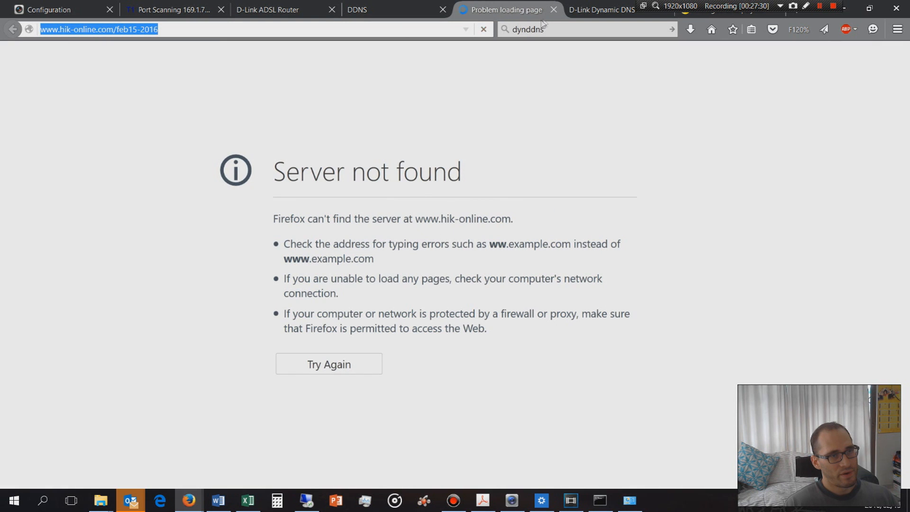
pyautogui.click(553, 10)
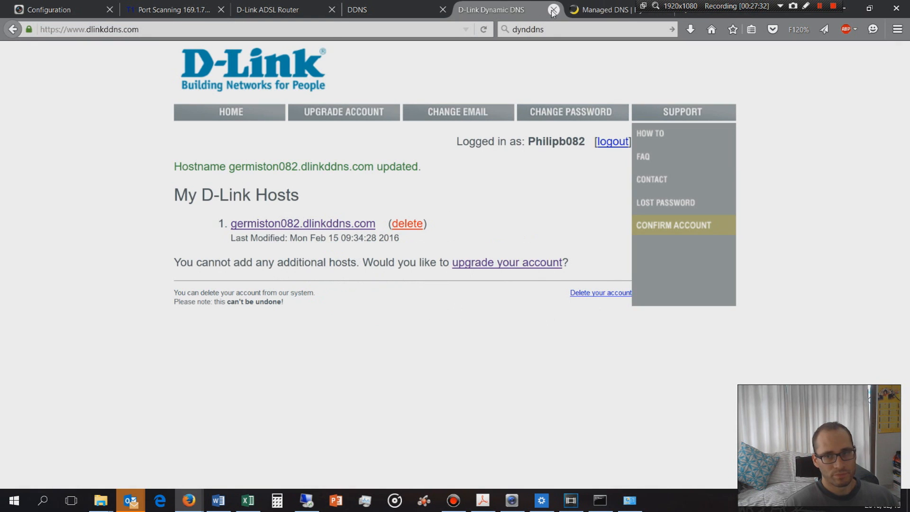
pyautogui.hotkey('ctrl', 'w')
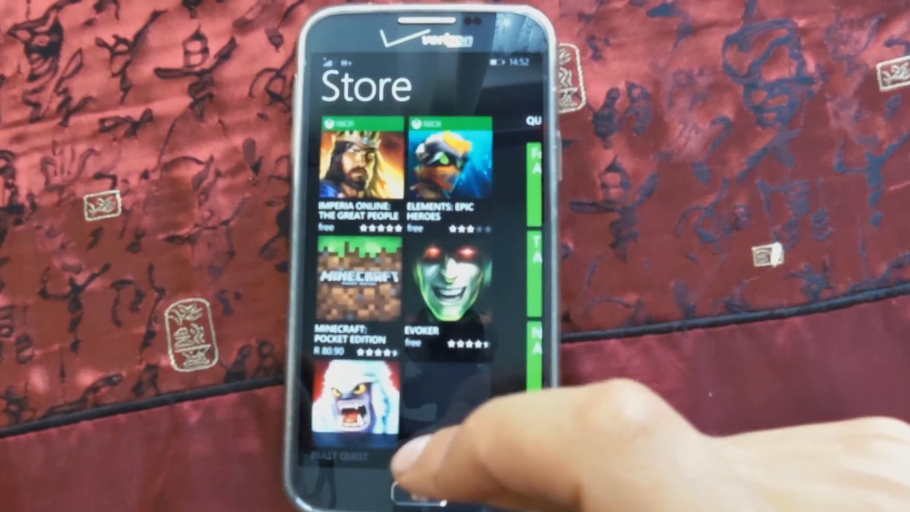
# On the phone, search the Store for hikvision and view the iVMS-4500 app's page
pyautogui.click(419, 450)
pyautogui.write('hikvi')
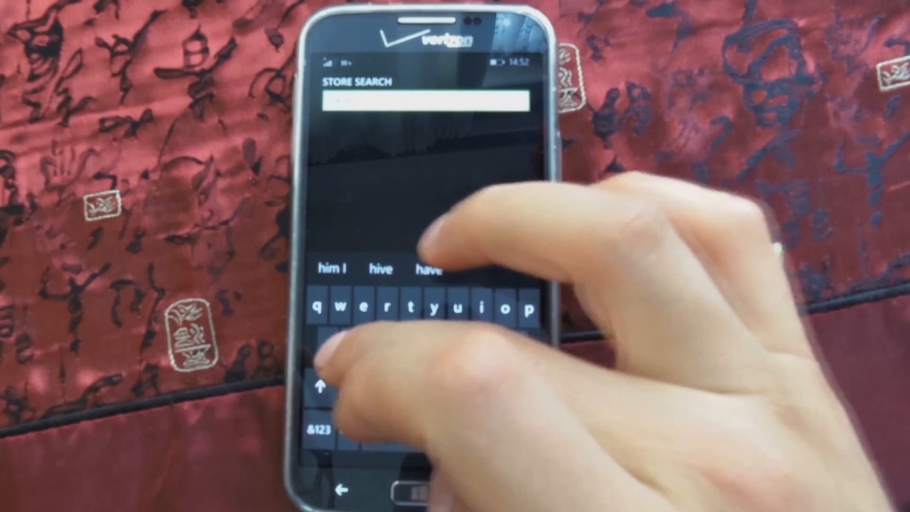
pyautogui.write('sion')
pyautogui.press('Return')
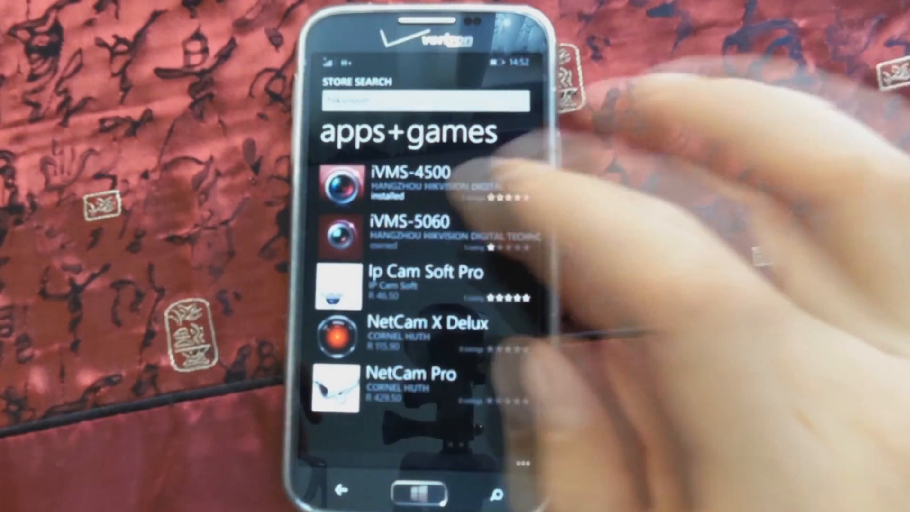
pyautogui.click(412, 171)
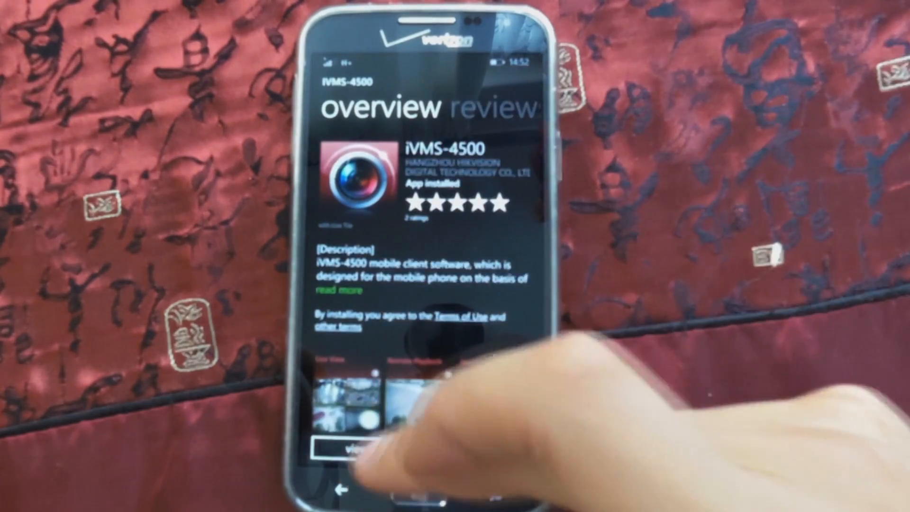
# Leave the Store, launch the installed iVMS-4500 app and open the Dewlish-hik ddns device's information
pyautogui.click(342, 489)
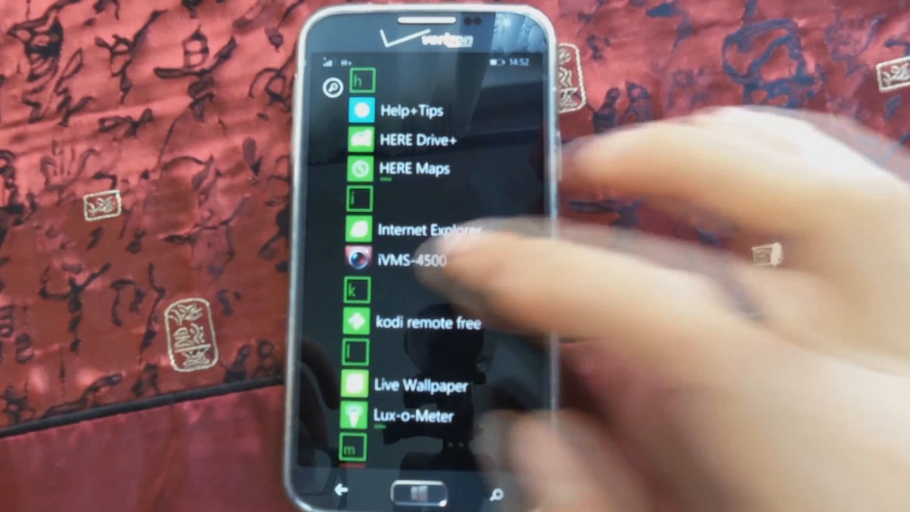
pyautogui.click(407, 260)
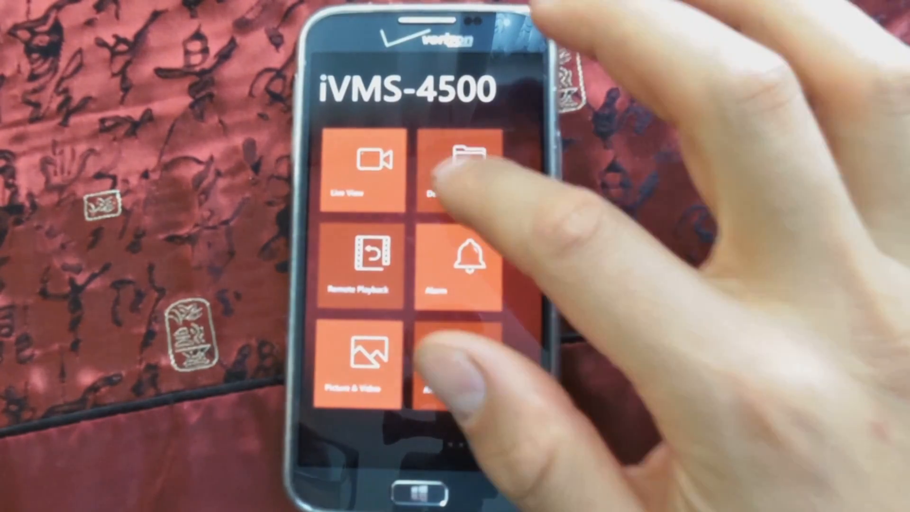
pyautogui.click(450, 173)
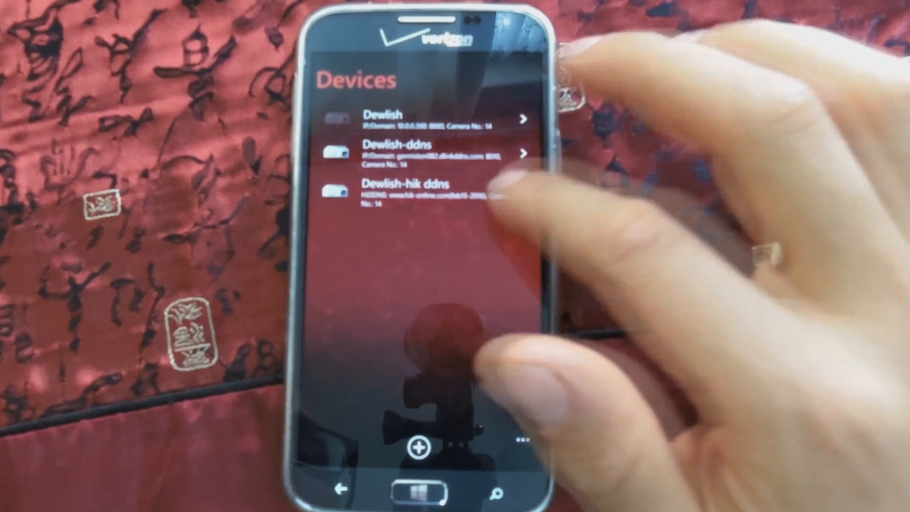
pyautogui.click(474, 189)
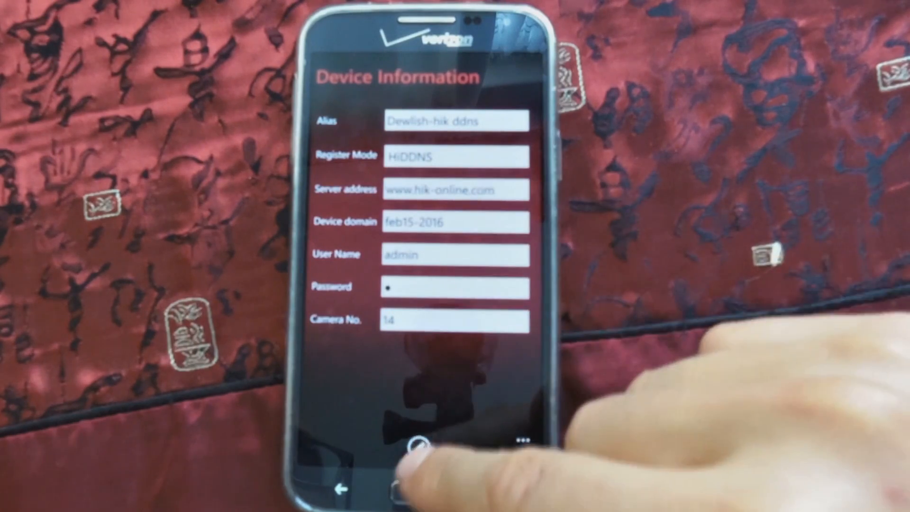
# Edit the Dewlish-hik ddns device, switching its register mode to IP/Domain and back to HiDDNS
pyautogui.click(419, 447)
pyautogui.click(446, 157)
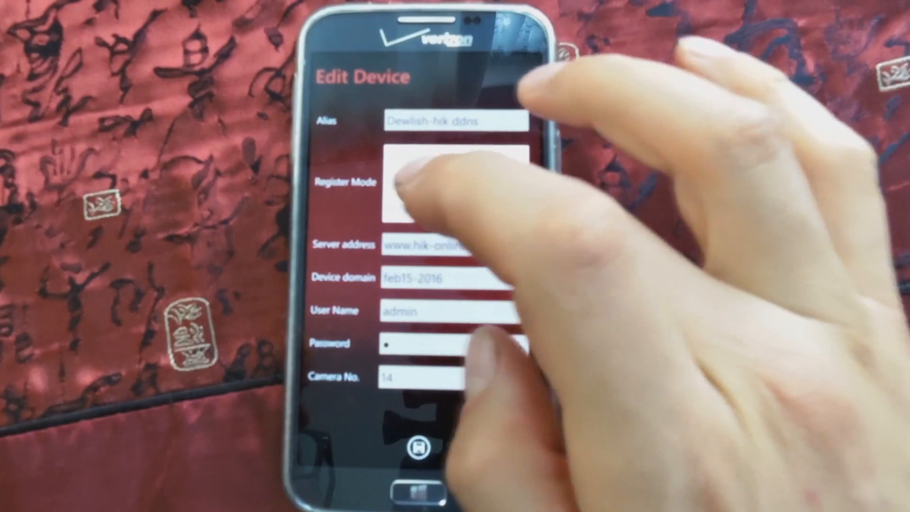
pyautogui.click(412, 184)
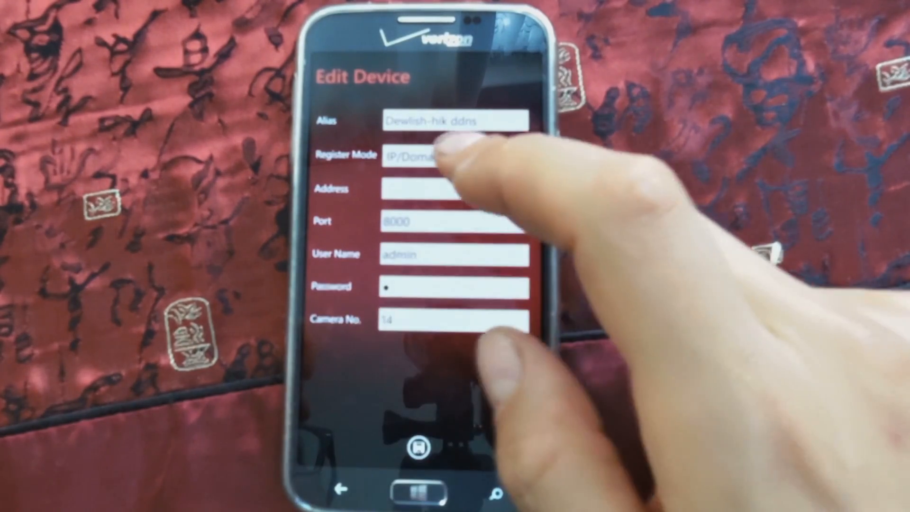
pyautogui.click(450, 159)
pyautogui.click(445, 147)
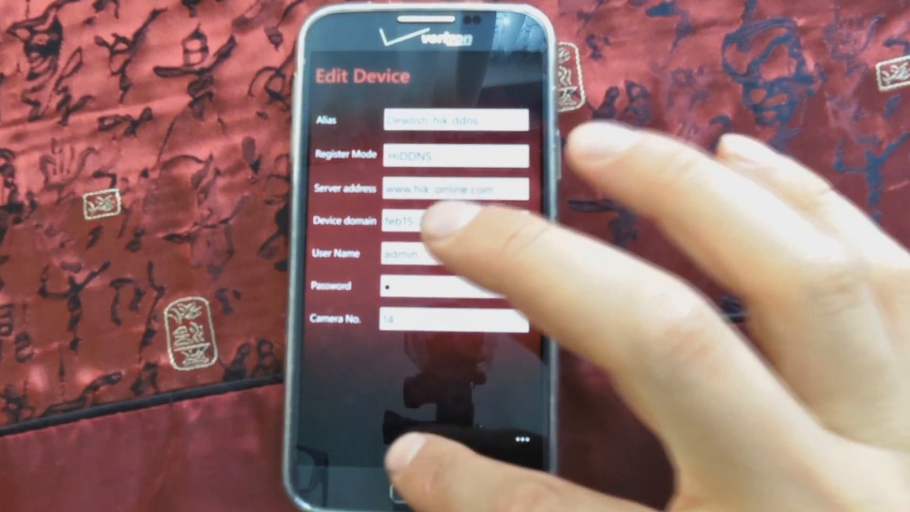
# Save the Dewlish-hik ddns device, clear the fridge reminder and return to the device list
pyautogui.click(419, 446)
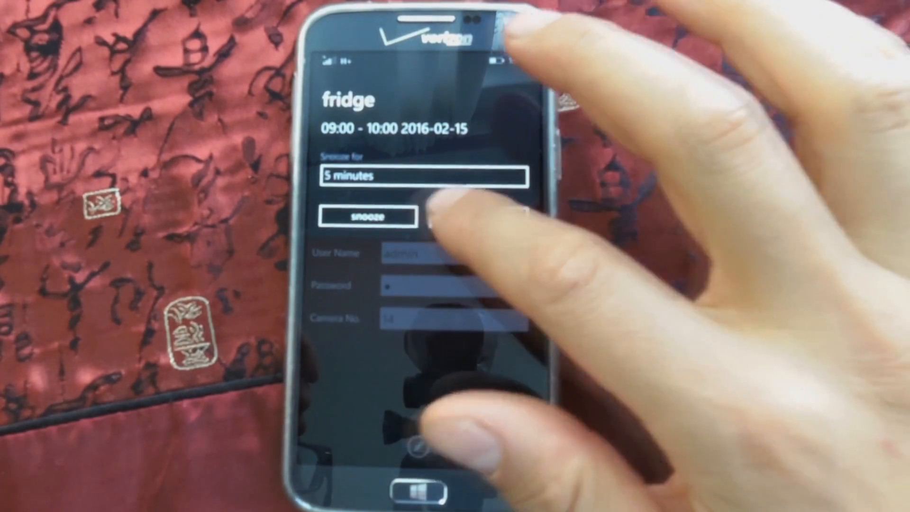
pyautogui.click(367, 216)
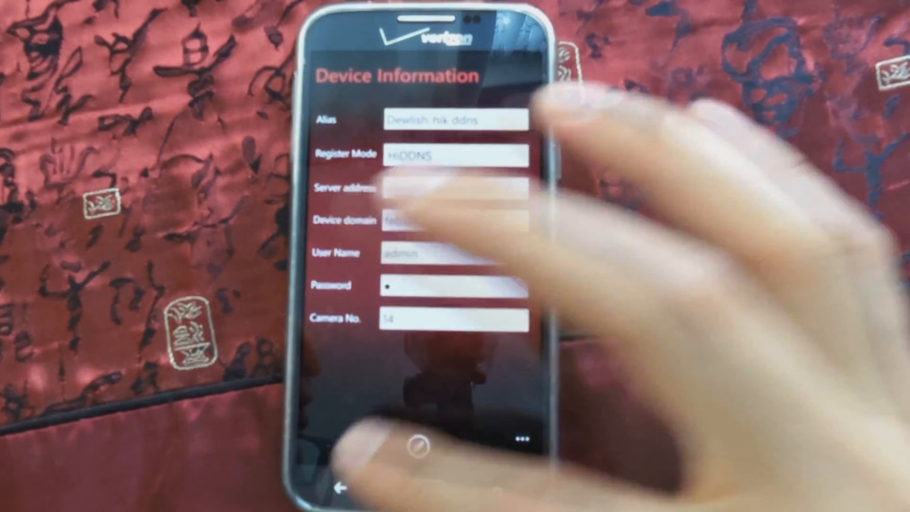
pyautogui.click(340, 487)
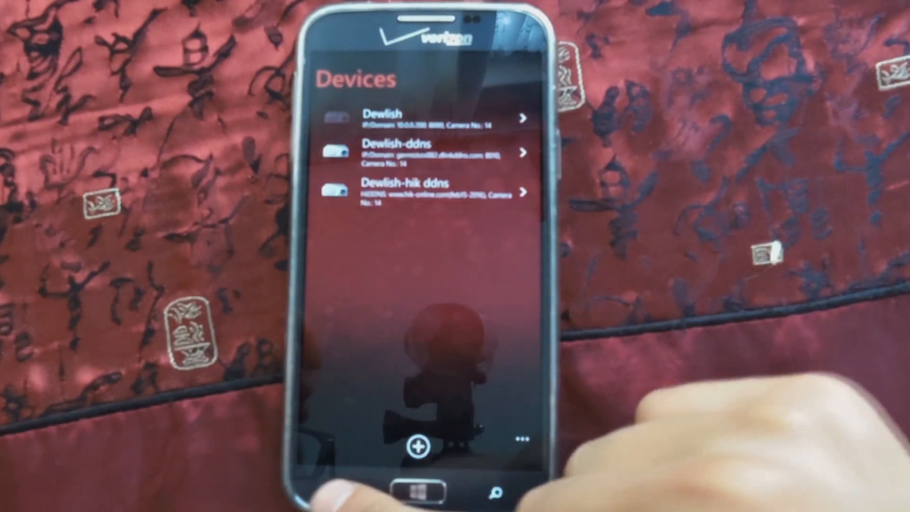
# Open Live View and list the cameras selected under the Dewlish-hik ddns device
pyautogui.click(341, 487)
pyautogui.click(363, 171)
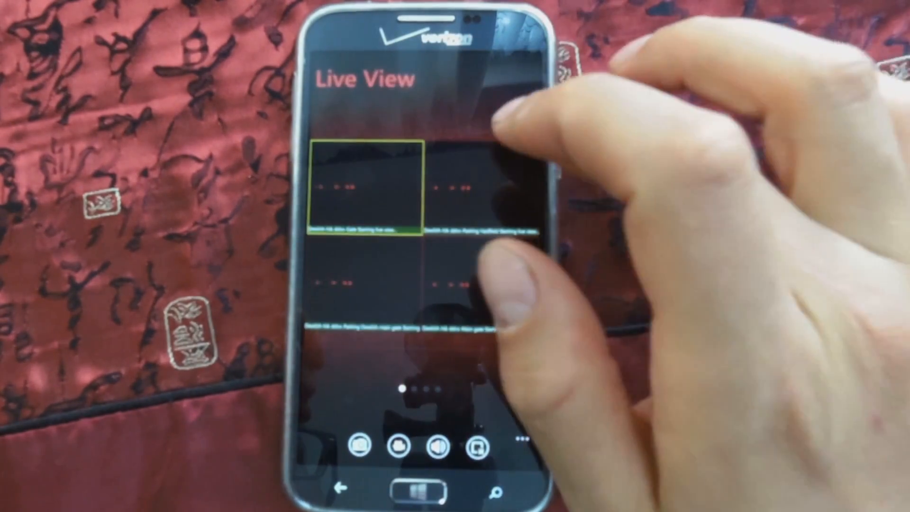
pyautogui.click(520, 122)
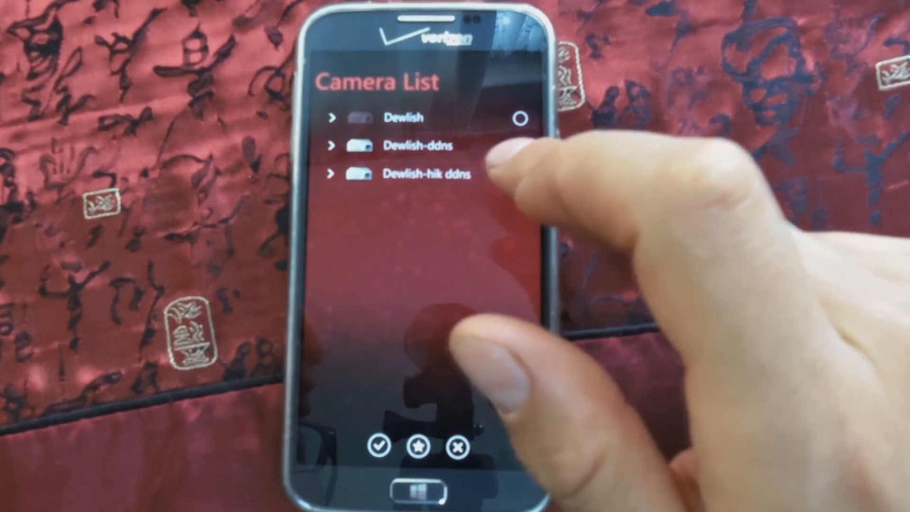
pyautogui.click(493, 174)
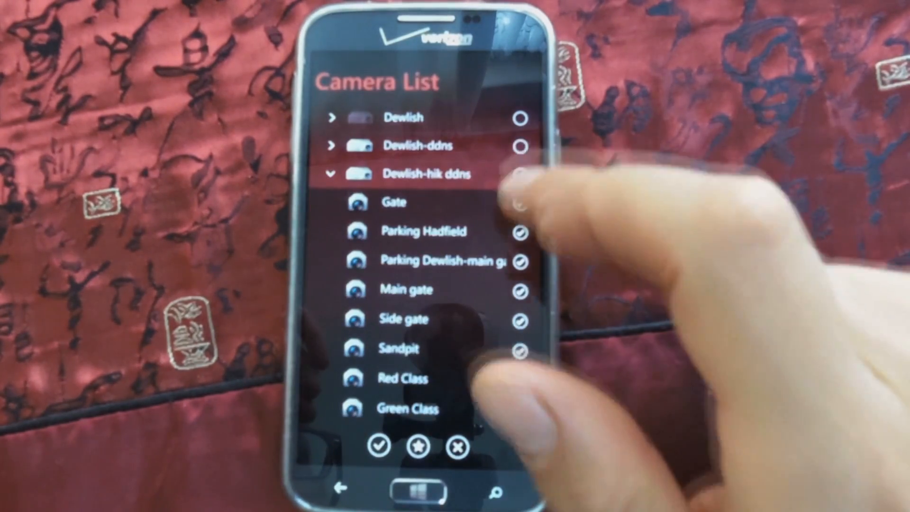
# Return to the live camera grid, enlarge the Gate camera's picture and leave for the main menu
pyautogui.click(340, 487)
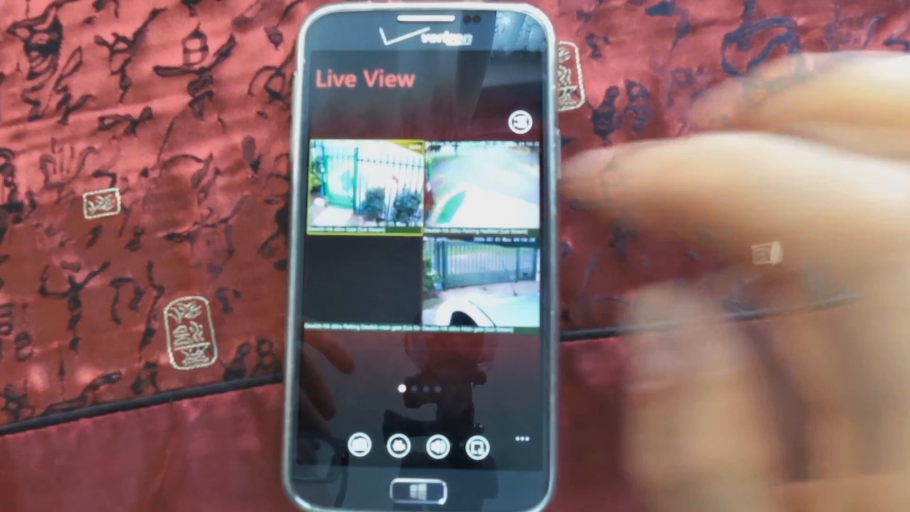
pyautogui.doubleClick(365, 190)
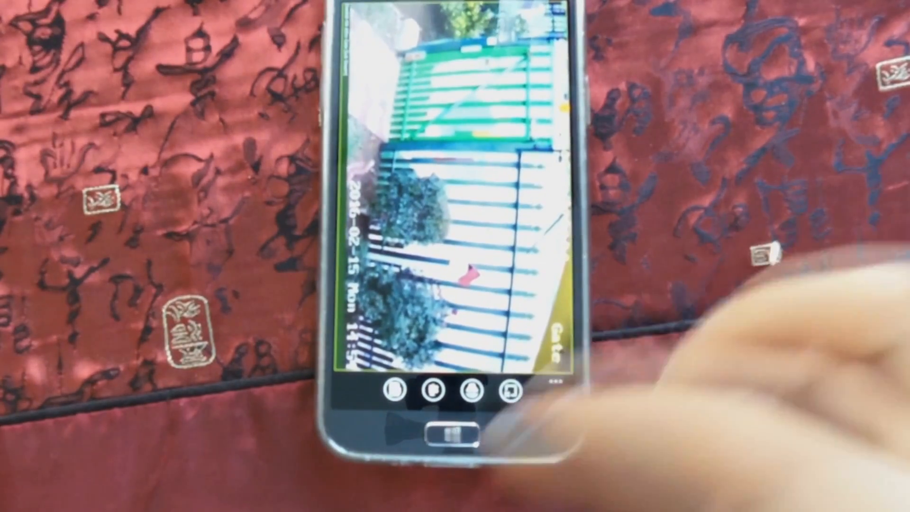
pyautogui.click(372, 429)
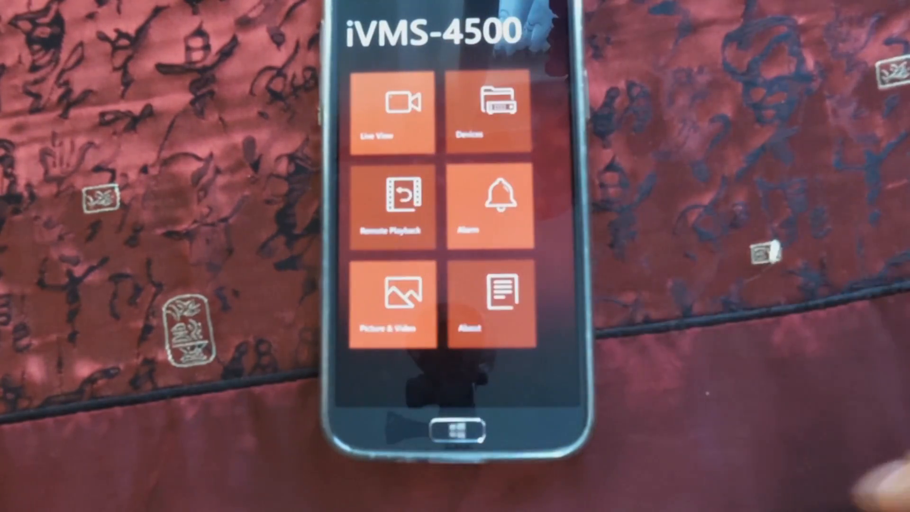
# View Remote Playback and its camera list with the From and To times, and return to the main menu
pyautogui.click(398, 204)
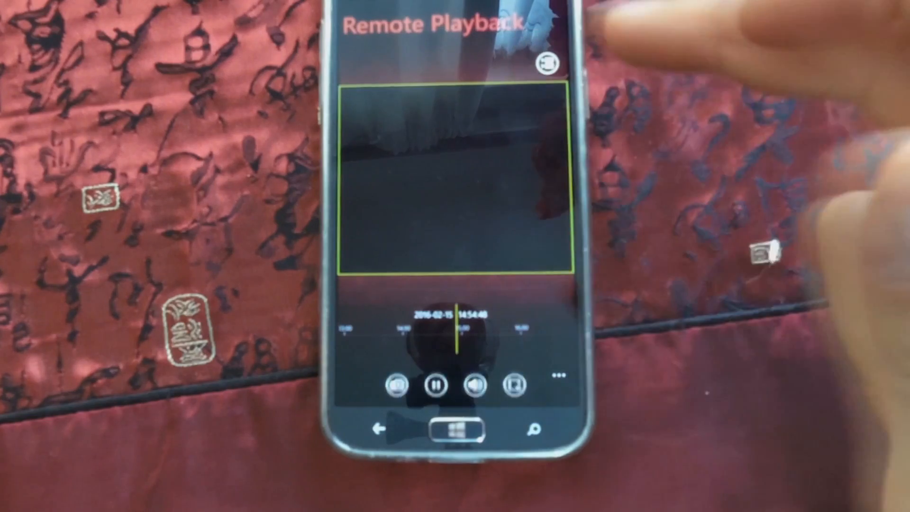
pyautogui.click(548, 63)
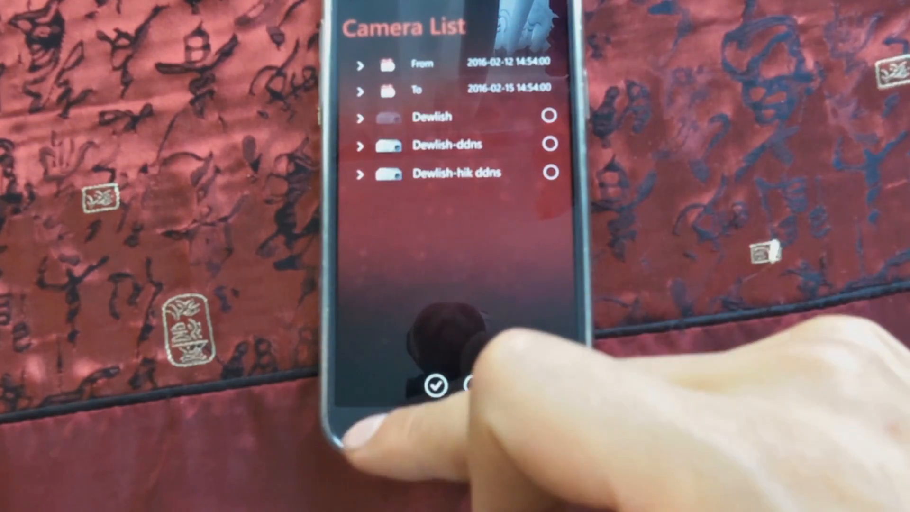
pyautogui.click(435, 385)
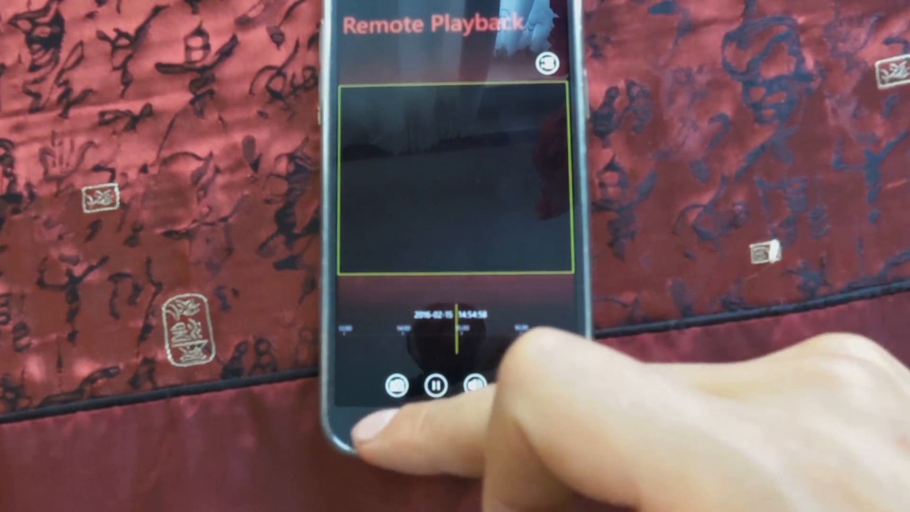
pyautogui.click(377, 428)
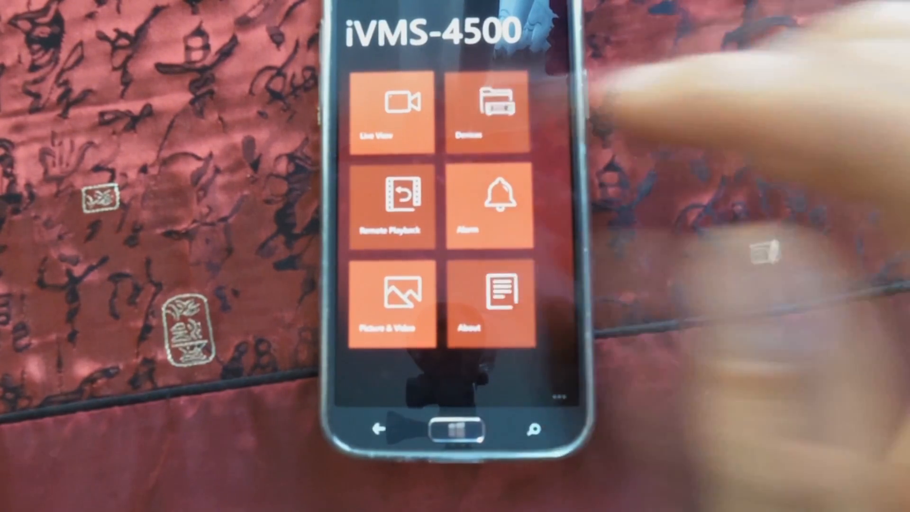
# Start a new device in Devices and set its register mode to IP/Domain
pyautogui.click(487, 111)
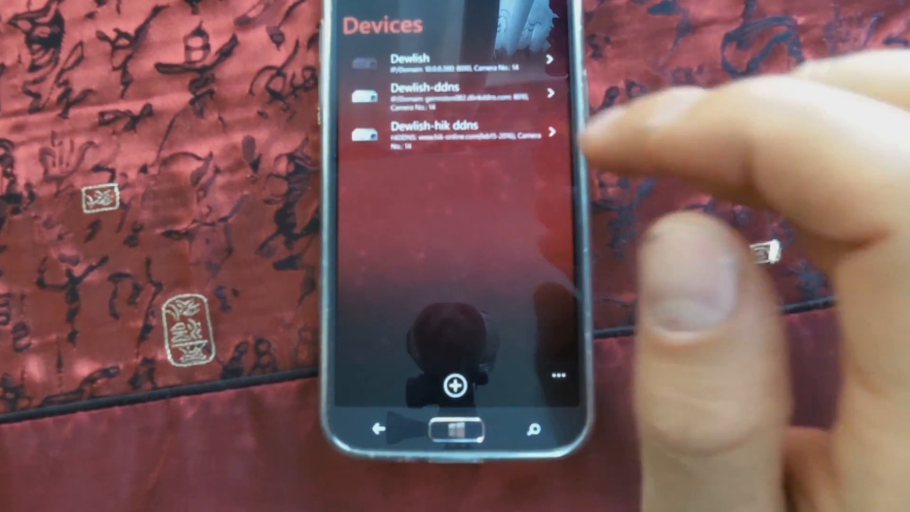
pyautogui.click(453, 382)
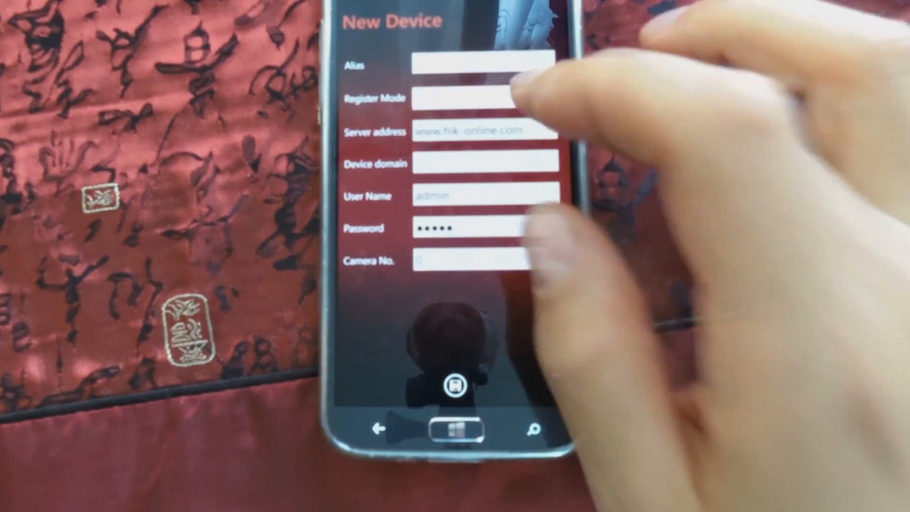
pyautogui.click(486, 91)
pyautogui.click(438, 124)
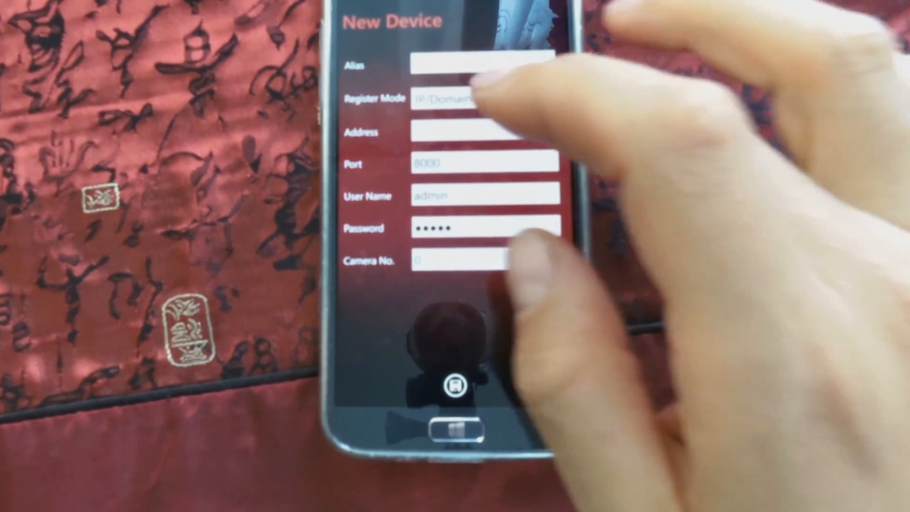
# Fill in the new device's address as no and its port as 8010
pyautogui.click(440, 130)
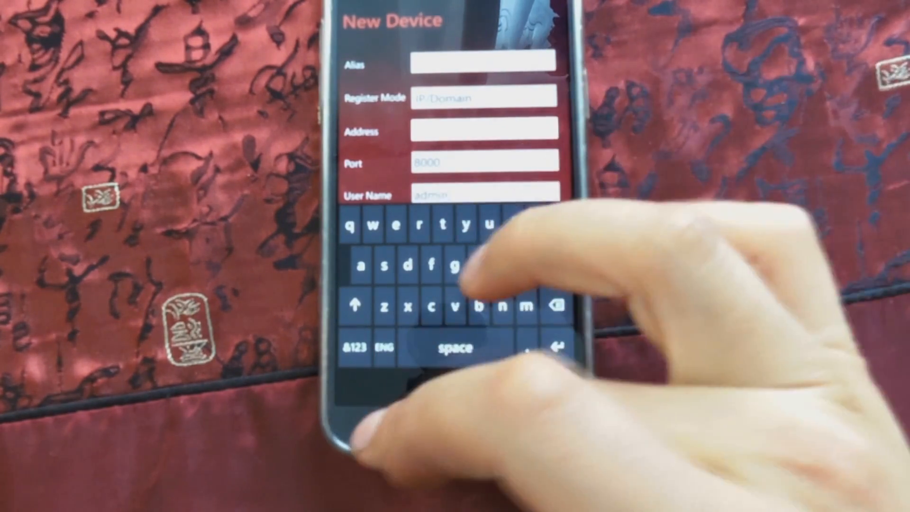
pyautogui.click(378, 428)
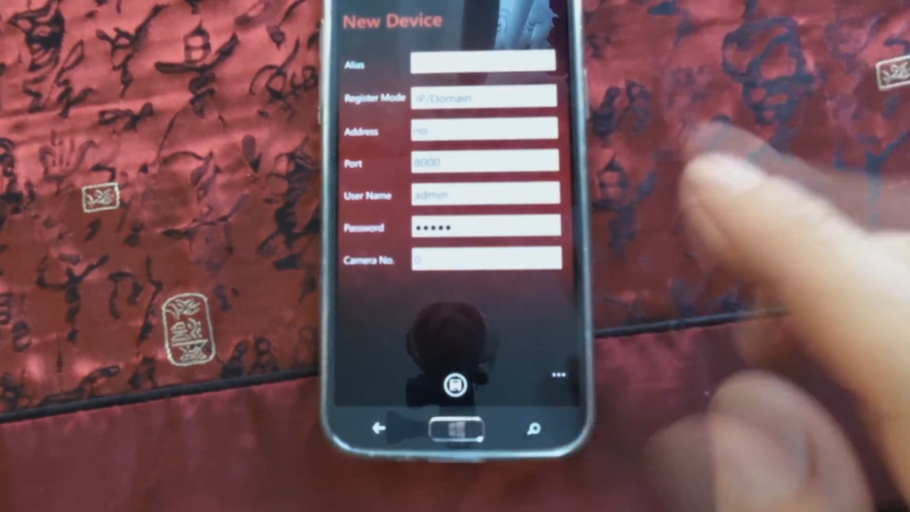
pyautogui.click(530, 161)
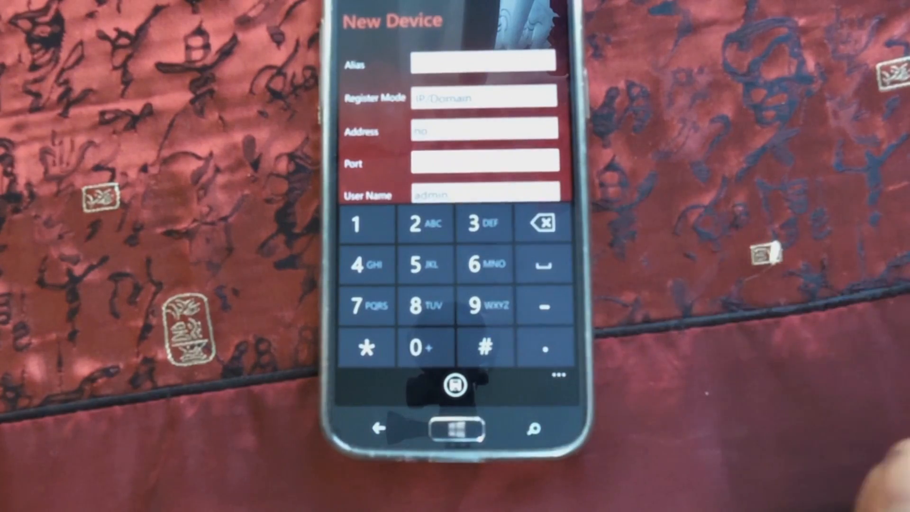
pyautogui.click(378, 428)
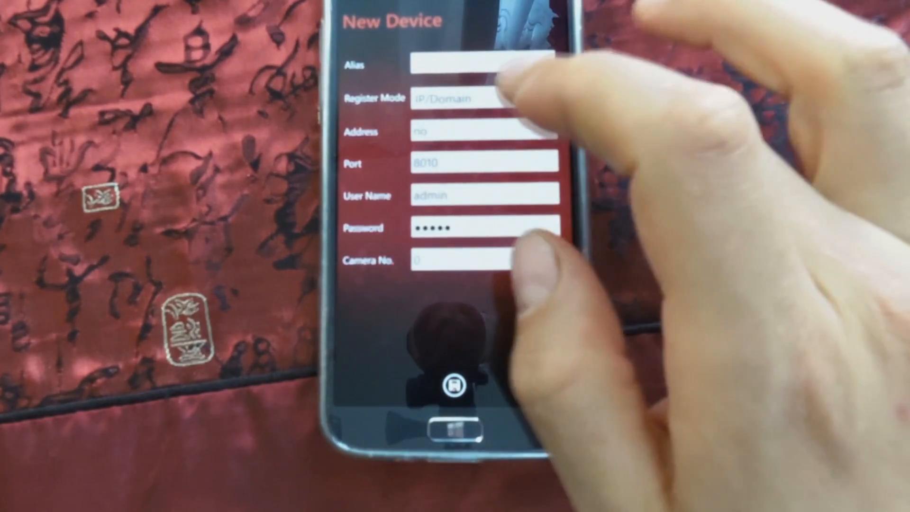
# Switch the new device's register mode to IP Server and enter the server address 10.0.0.200
pyautogui.click(483, 98)
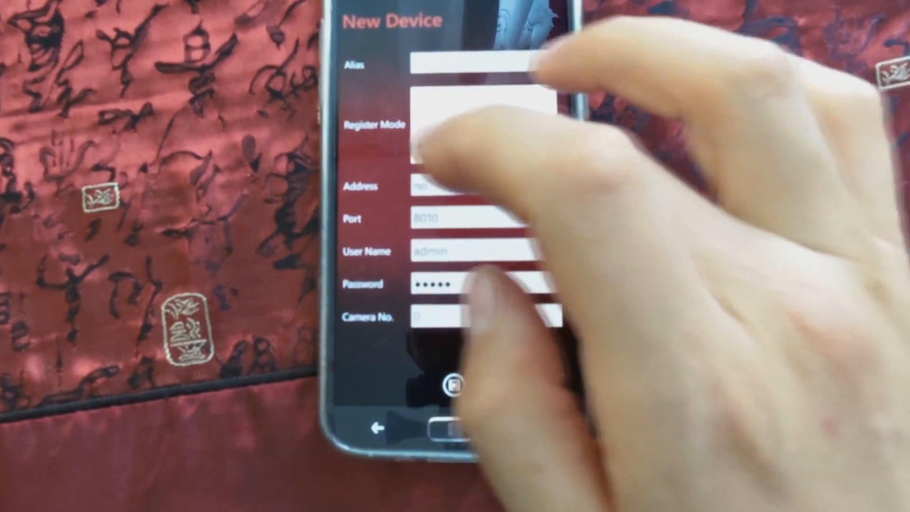
pyautogui.click(425, 150)
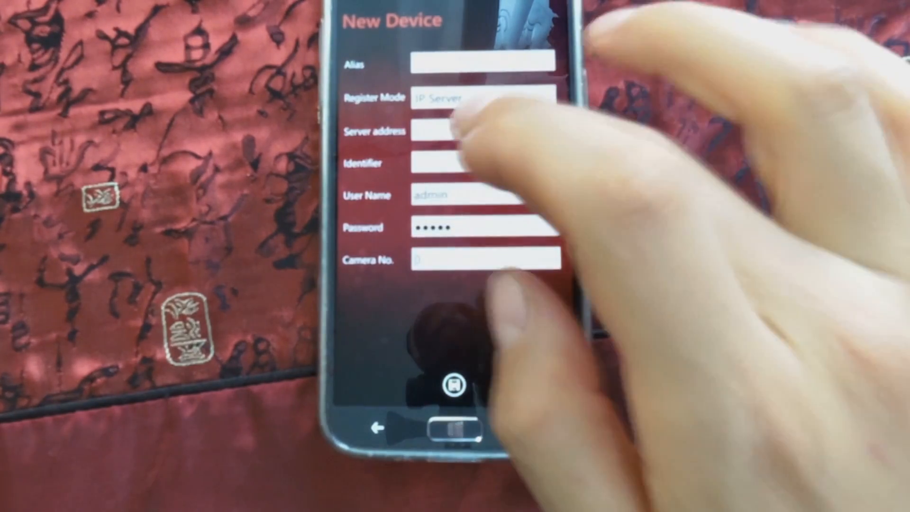
pyautogui.click(472, 129)
pyautogui.click(354, 347)
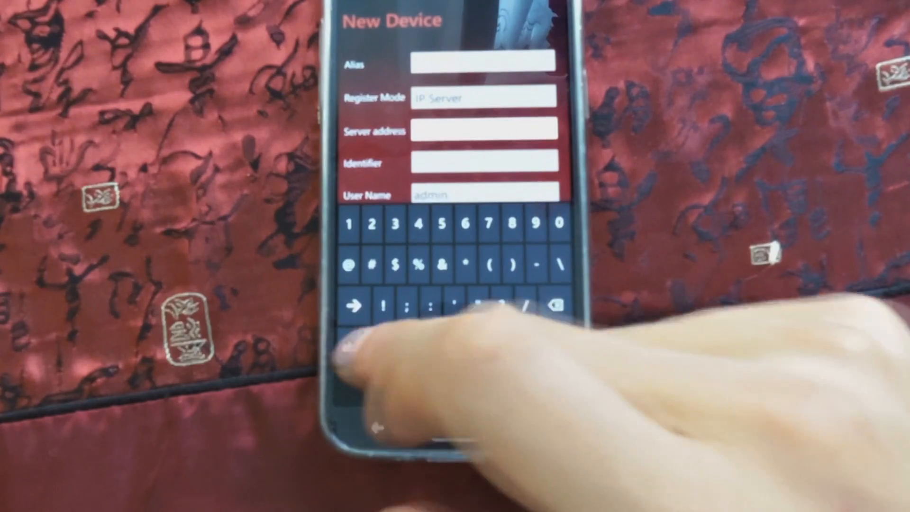
pyautogui.click(354, 347)
pyautogui.click(354, 347)
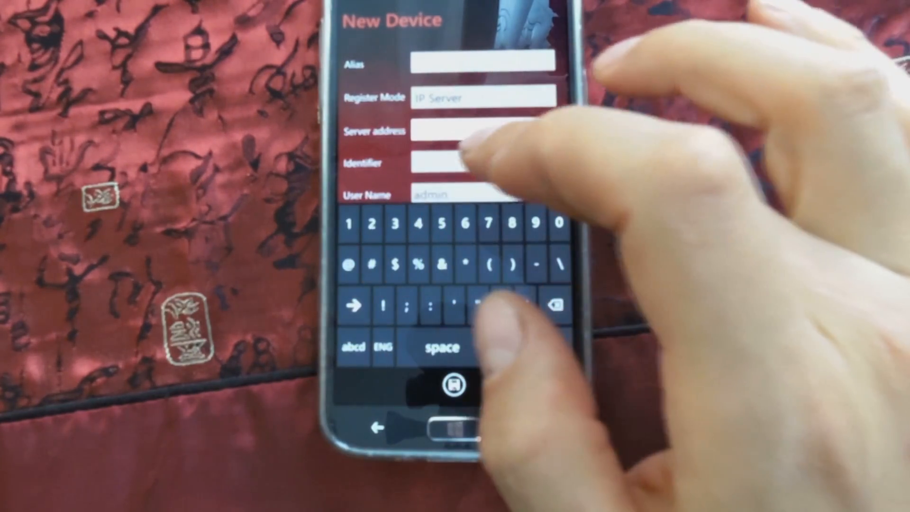
pyautogui.click(474, 161)
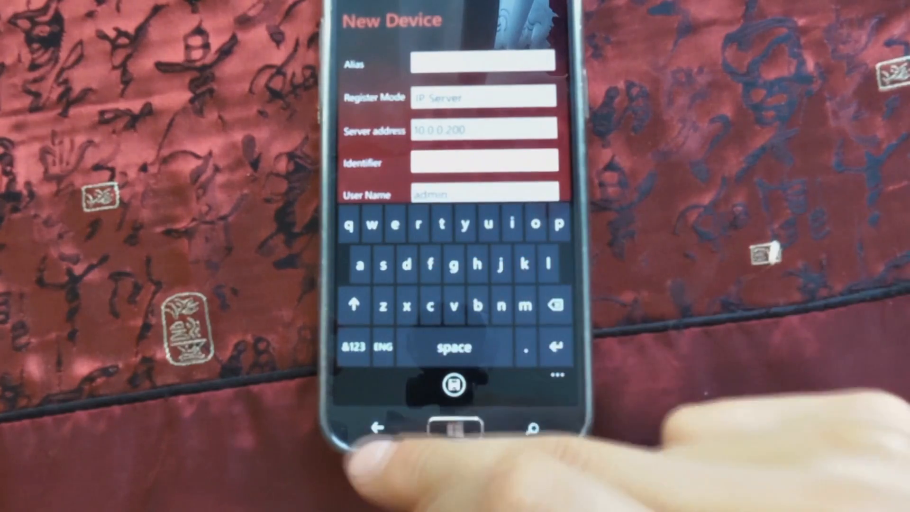
pyautogui.click(377, 428)
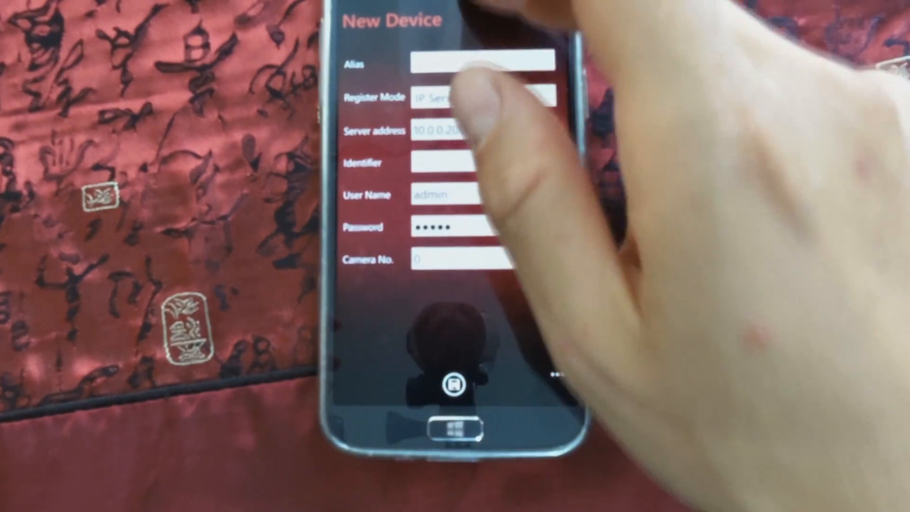
# Check the phone's notifications, close them and leave the new device form without saving
pyautogui.moveTo(465, 10); pyautogui.dragTo(474, 285)
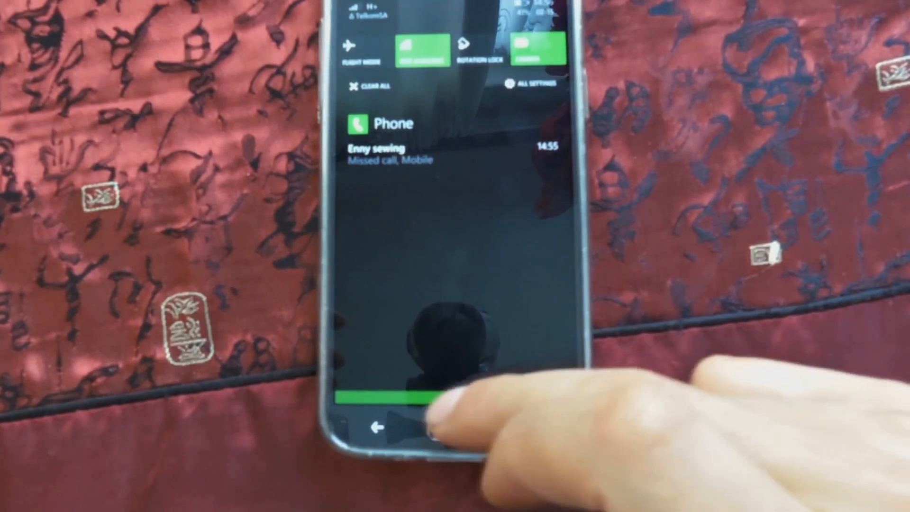
pyautogui.moveTo(443, 401); pyautogui.dragTo(488, 152)
pyautogui.click(378, 428)
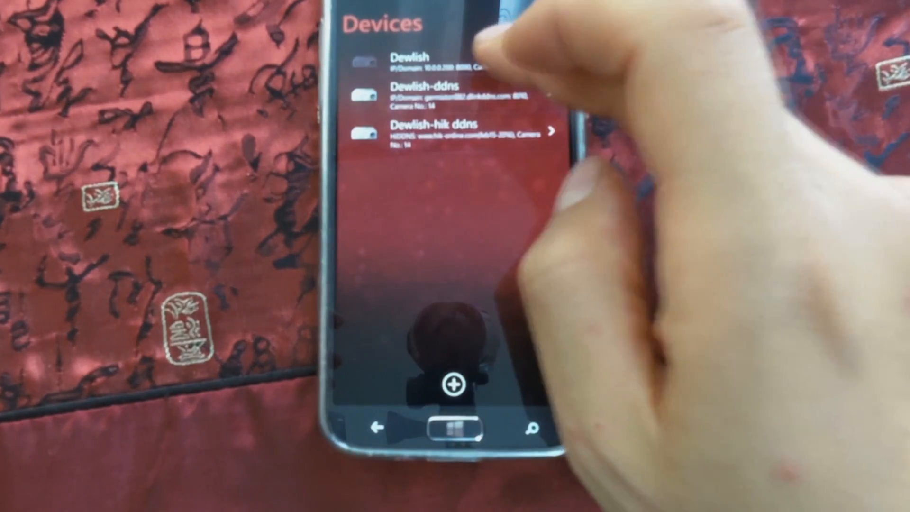
# Edit the Dewlish device, set its port to 8010, save it and return to the device list
pyautogui.click(455, 60)
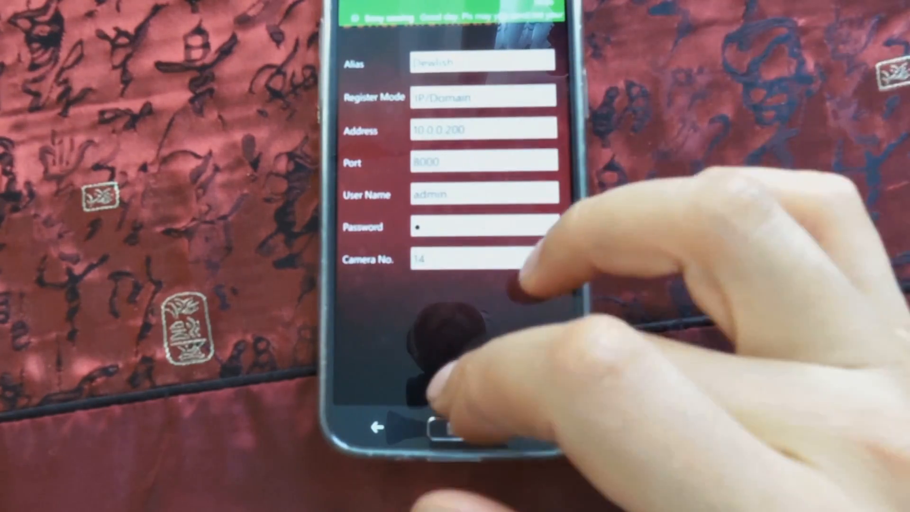
pyautogui.click(453, 383)
pyautogui.click(470, 161)
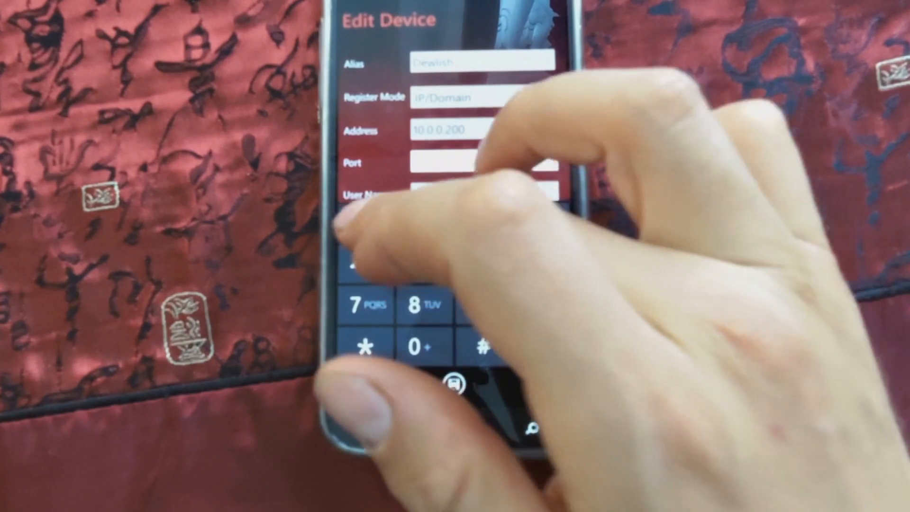
pyautogui.click(420, 346)
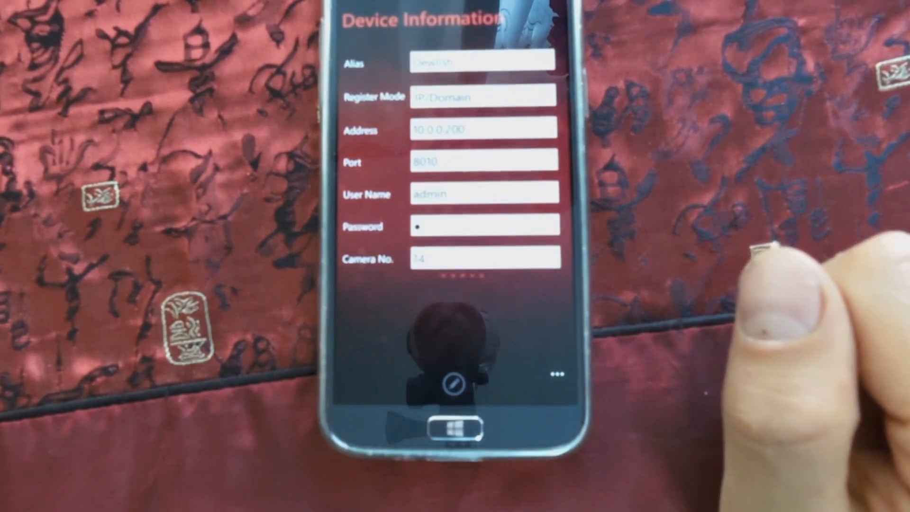
pyautogui.click(377, 426)
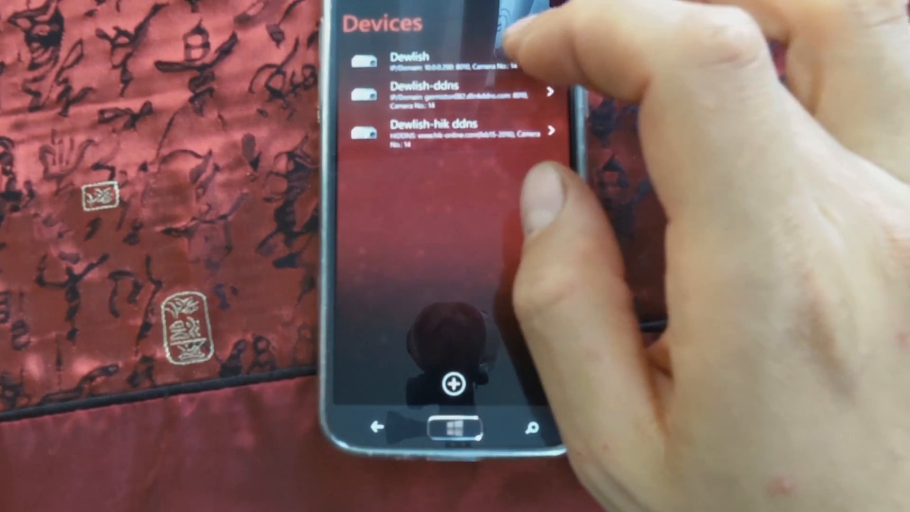
# Review the Dewlish device's information and return to the main menu
pyautogui.click(548, 60)
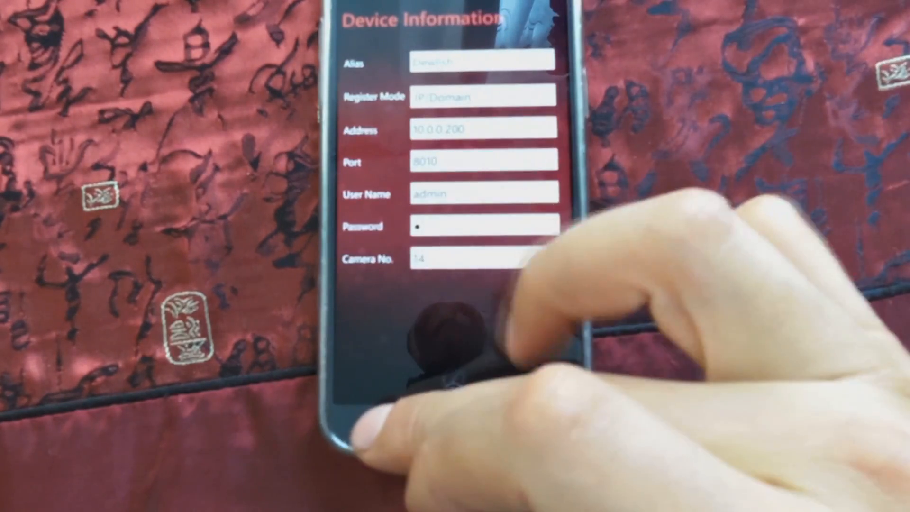
pyautogui.click(377, 426)
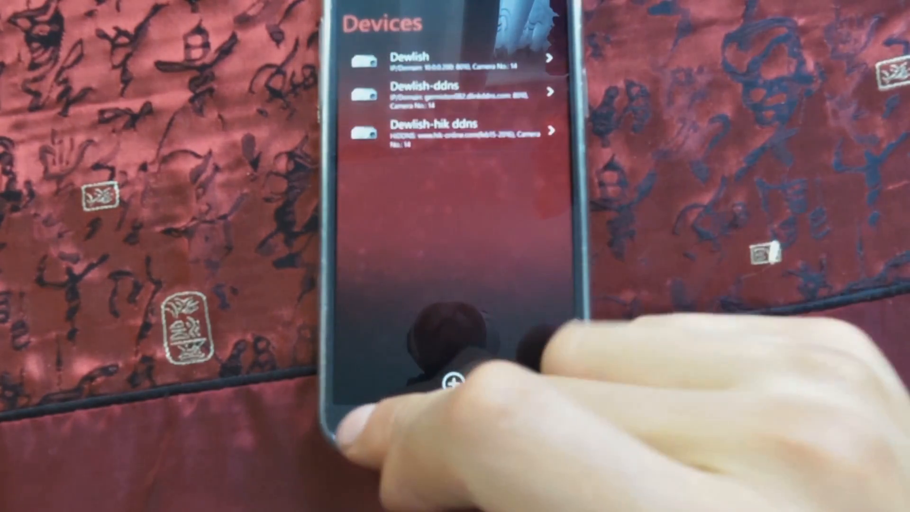
pyautogui.click(377, 426)
# In Live View, deselect the Dewlish-hik ddns cameras and start viewing the Dewlish device's selected cameras
pyautogui.click(391, 111)
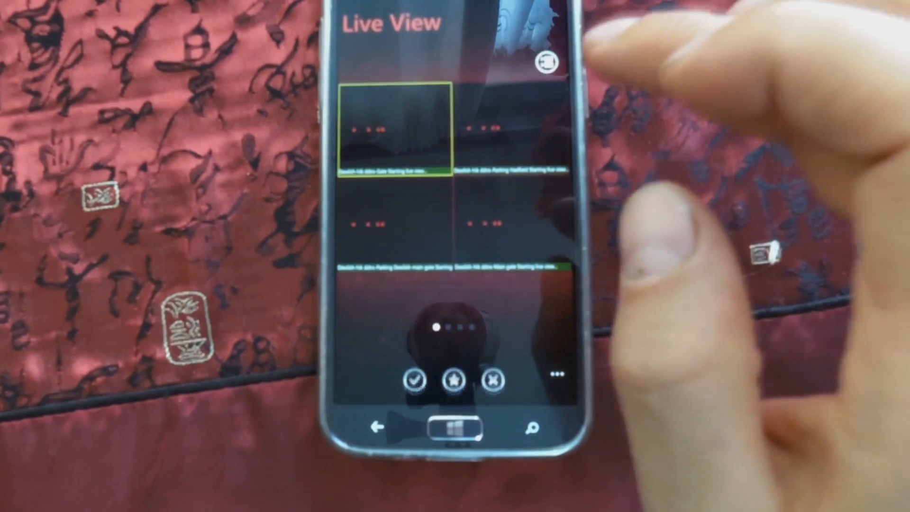
pyautogui.click(545, 63)
pyautogui.click(549, 114)
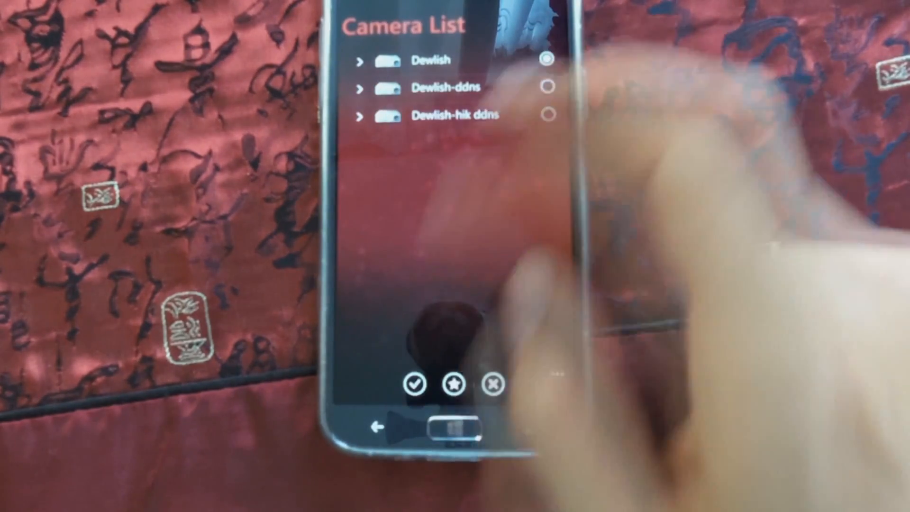
pyautogui.click(415, 384)
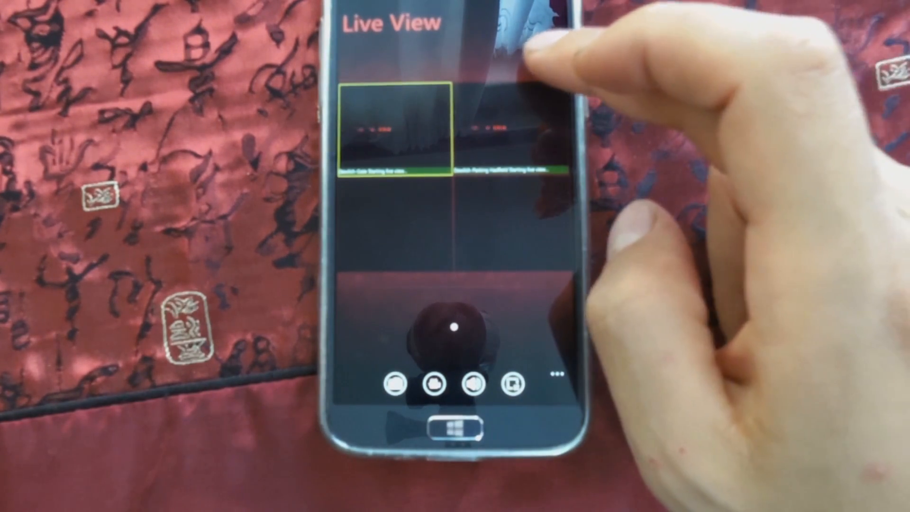
# Reopen the camera list and select all of the Dewlish device's cameras for live view
pyautogui.click(547, 62)
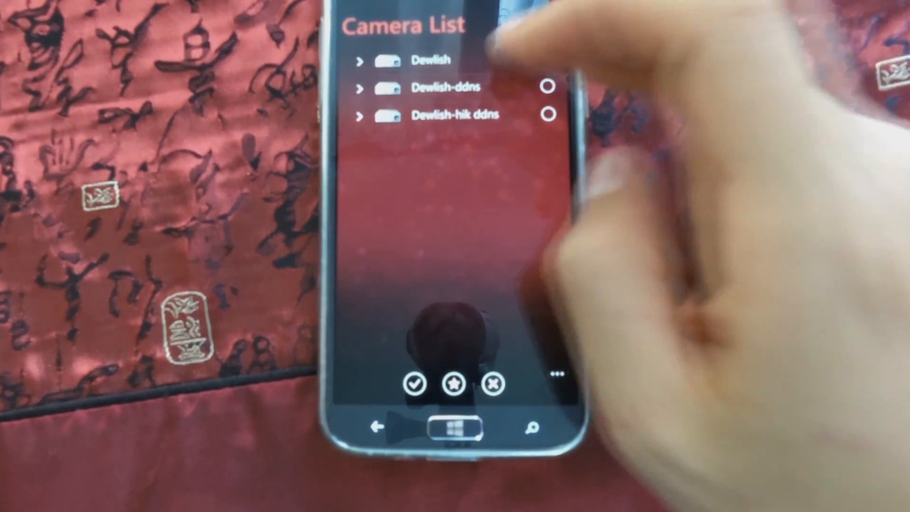
pyautogui.click(493, 60)
pyautogui.click(547, 58)
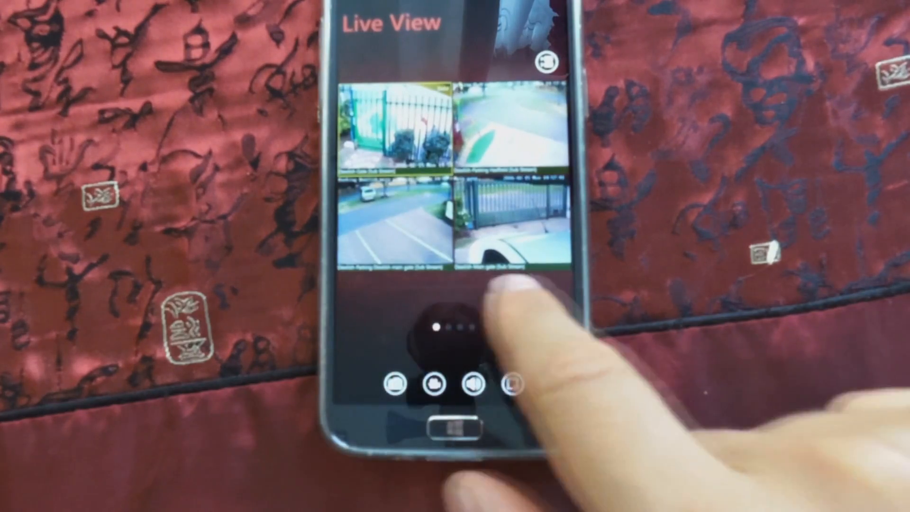
# Page forward through the Dewlish device's live camera views and return to the first group of four
pyautogui.moveTo(511, 244); pyautogui.dragTo(403, 247)
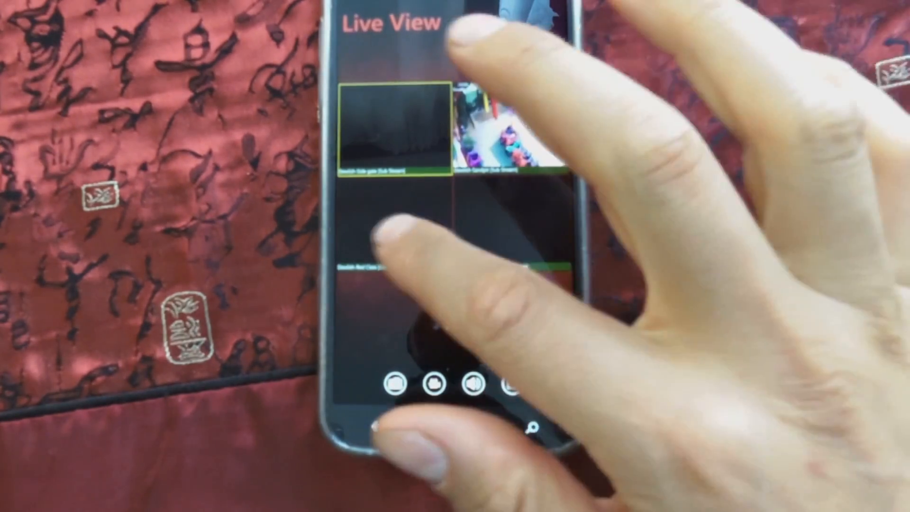
pyautogui.moveTo(389, 232); pyautogui.dragTo(507, 233)
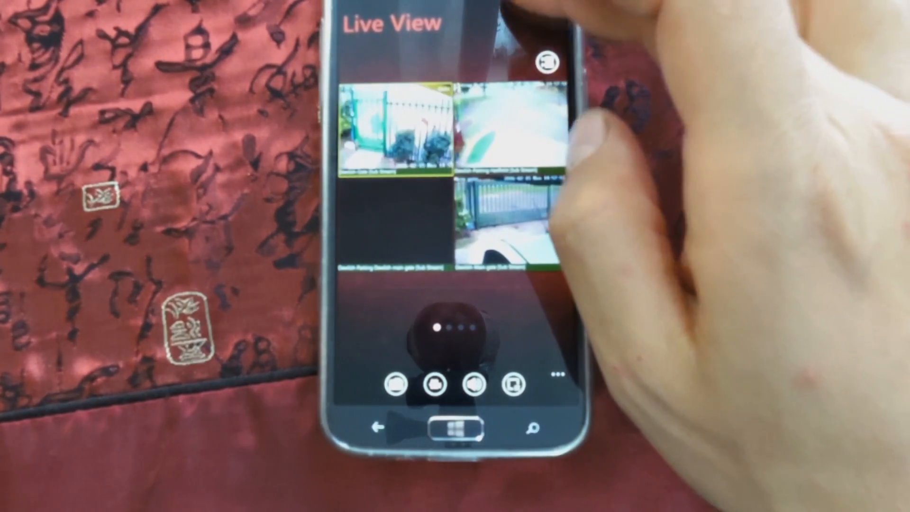
# Toggle the phone's network connection in the quick settings and leave Live View for the main menu
pyautogui.moveTo(554, 7); pyautogui.dragTo(503, 228)
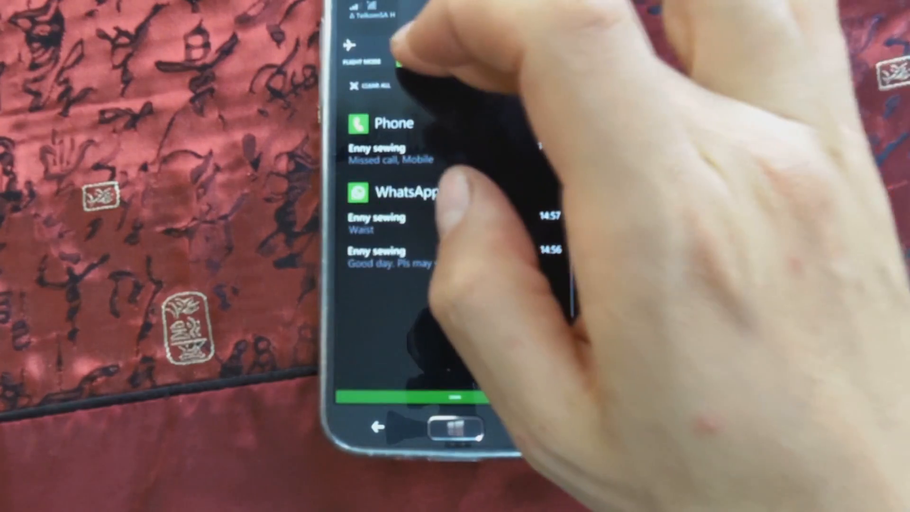
pyautogui.click(418, 50)
pyautogui.click(537, 98)
pyautogui.click(378, 426)
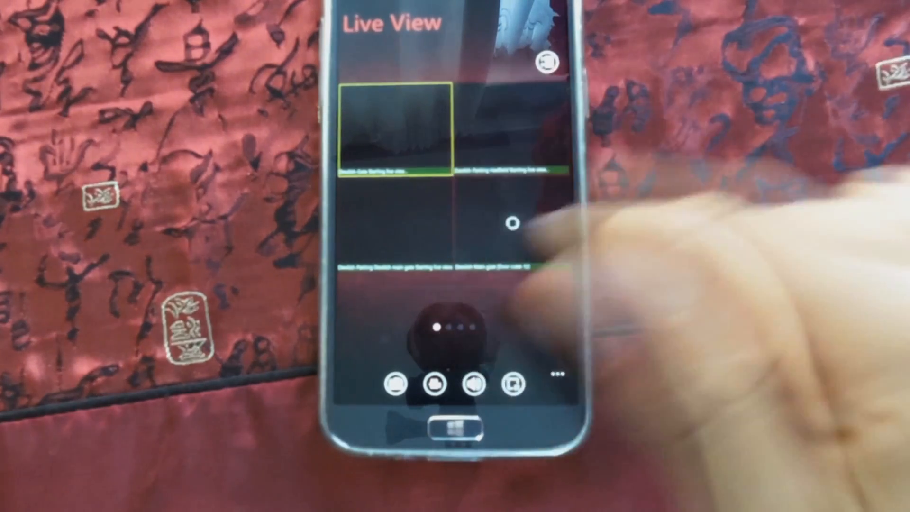
pyautogui.click(378, 427)
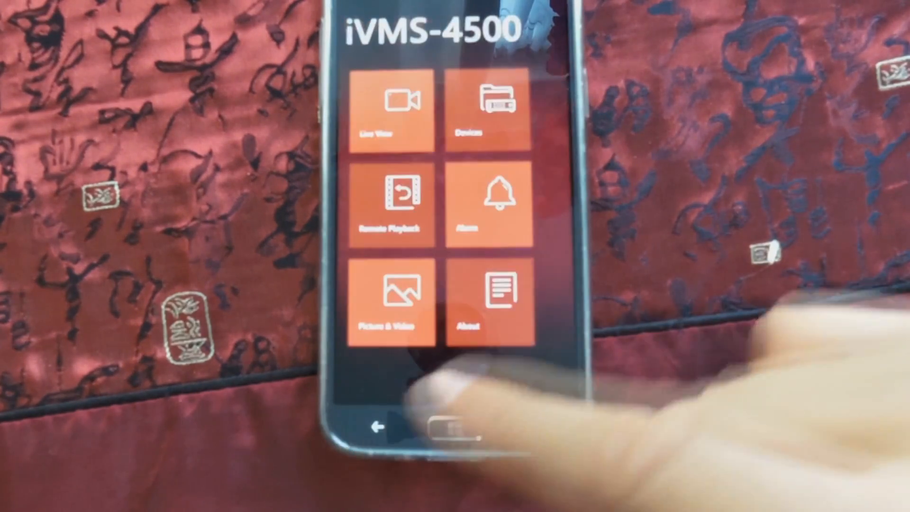
# Review the Dewlish-hik ddns device's information, including its register mode, server address and device domain, and return to the device list
pyautogui.click(487, 92)
pyautogui.click(455, 61)
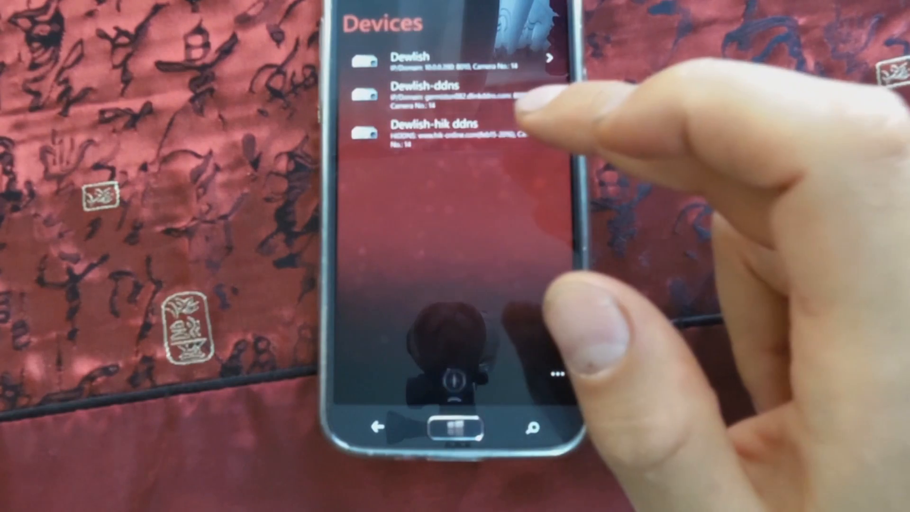
pyautogui.click(474, 130)
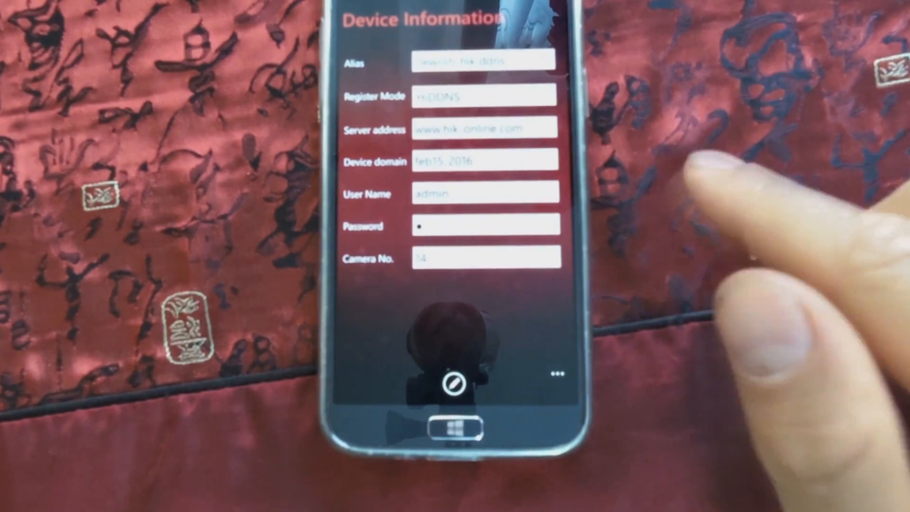
pyautogui.click(376, 427)
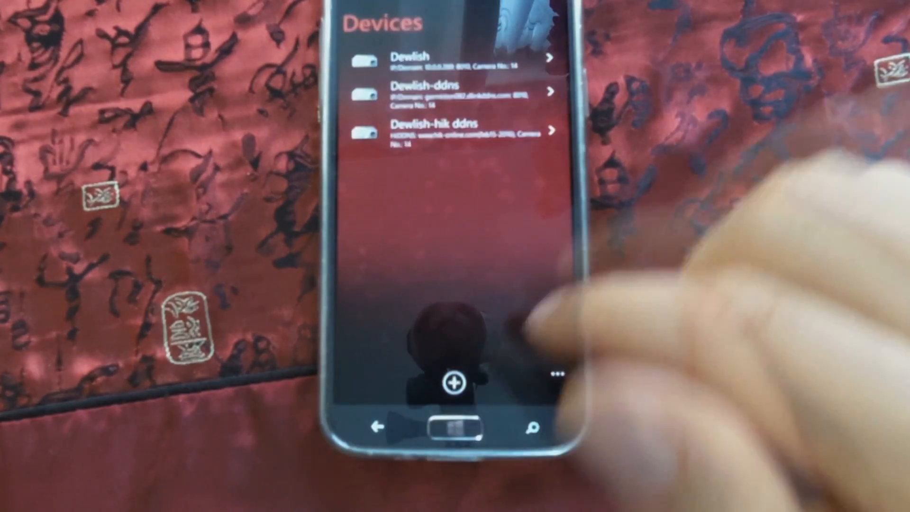
# Check the phone's network connection in the quick settings and return to the iVMS-4500 main menu
pyautogui.moveTo(458, 5); pyautogui.dragTo(427, 76)
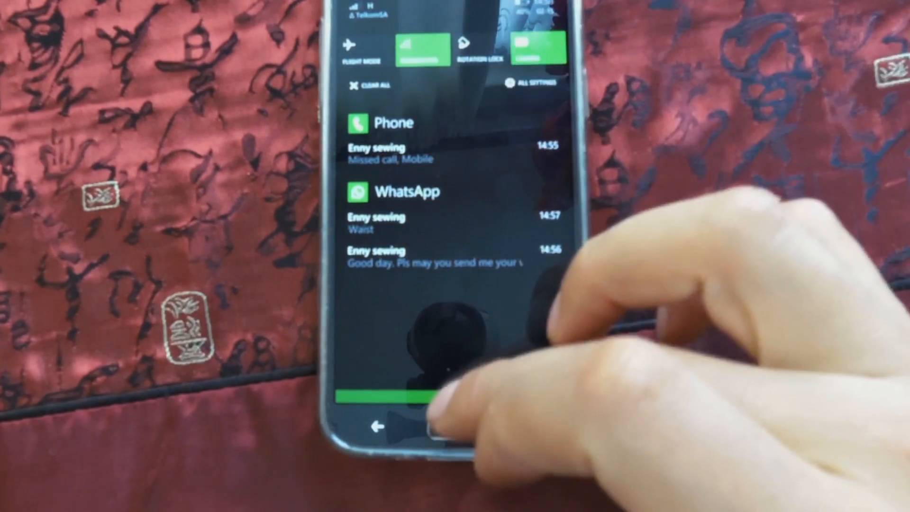
pyautogui.moveTo(441, 397); pyautogui.dragTo(458, 190)
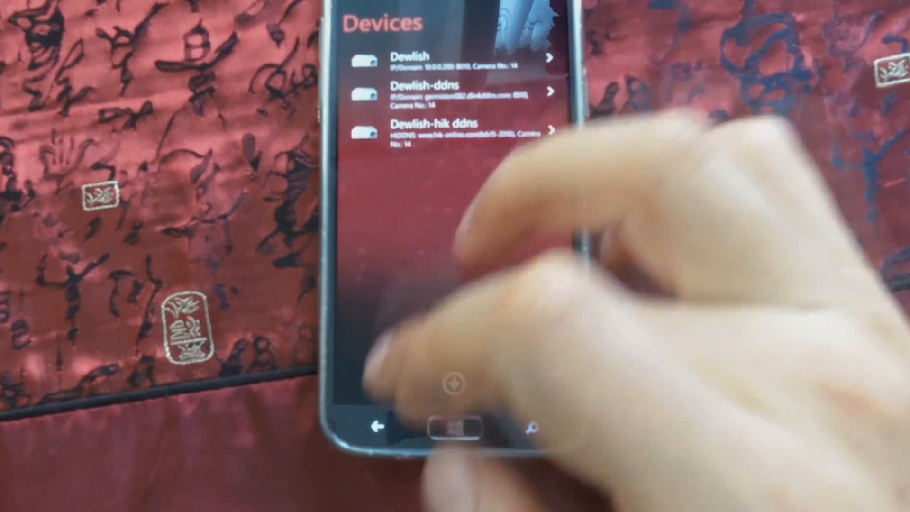
pyautogui.click(377, 426)
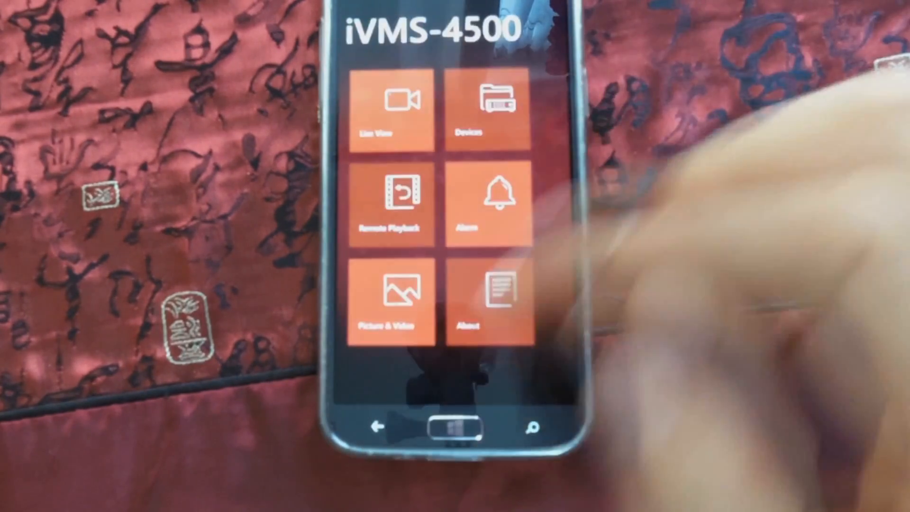
pyautogui.click(492, 106)
pyautogui.click(376, 427)
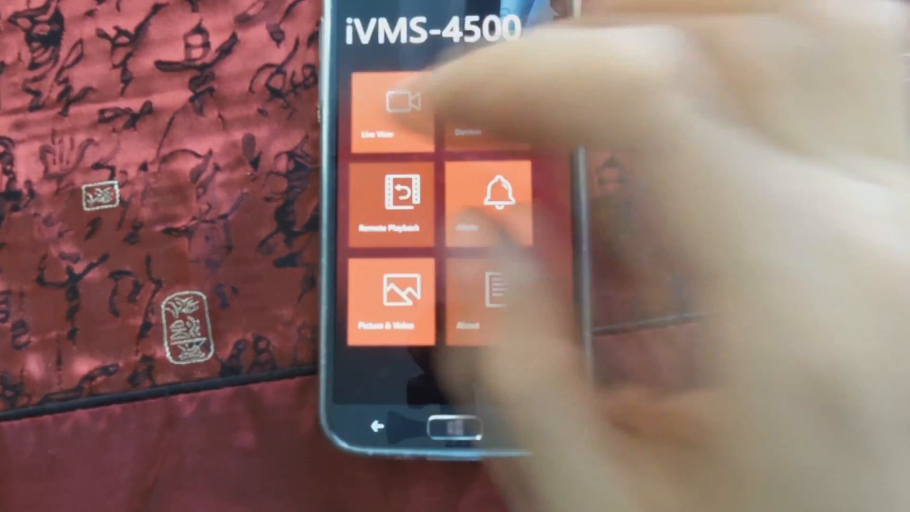
# In Live View, start viewing the Dewlish-hik ddns device's Gate and Parking Hadfield cameras
pyautogui.click(392, 126)
pyautogui.click(396, 383)
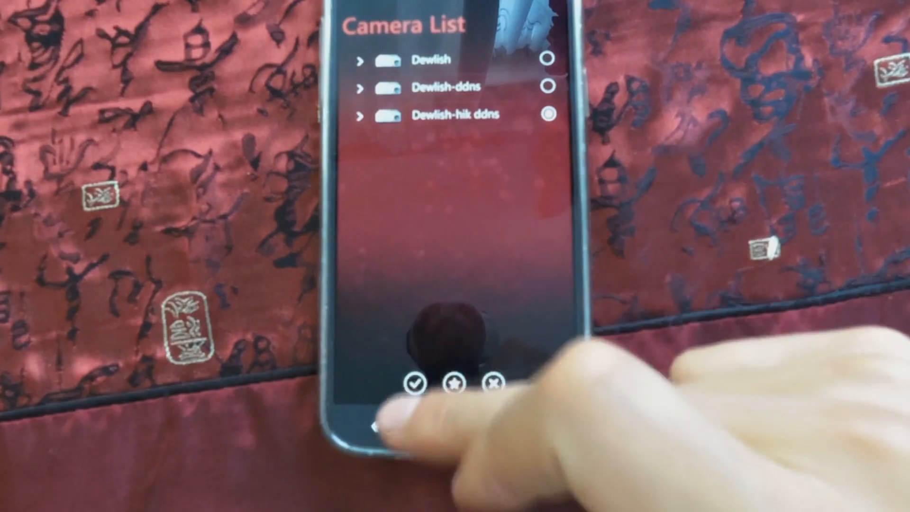
pyautogui.click(415, 383)
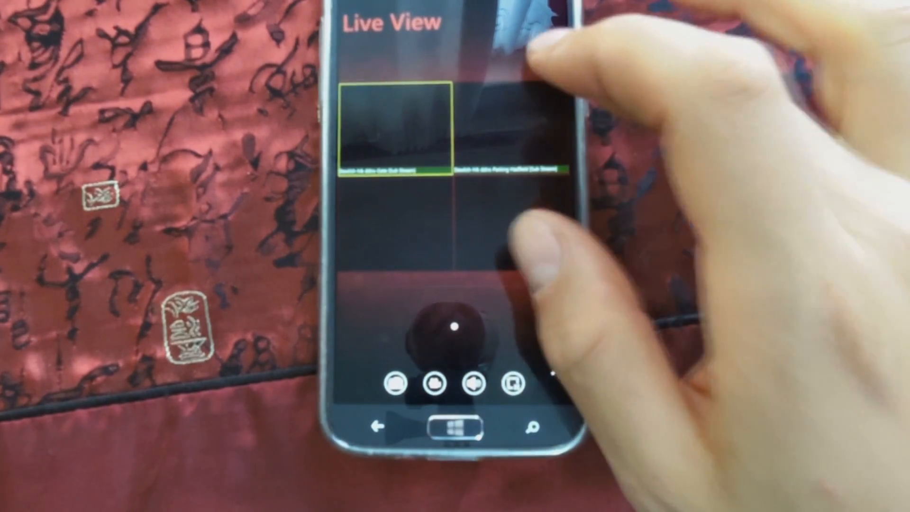
# Select all of the Dewlish-hik ddns device's cameras, view them live and return to the main menu
pyautogui.click(547, 62)
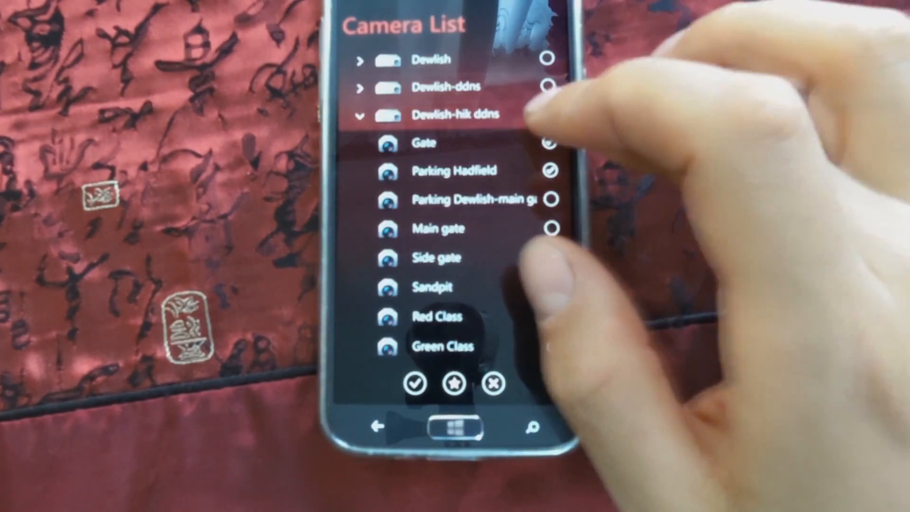
pyautogui.click(549, 113)
pyautogui.click(549, 113)
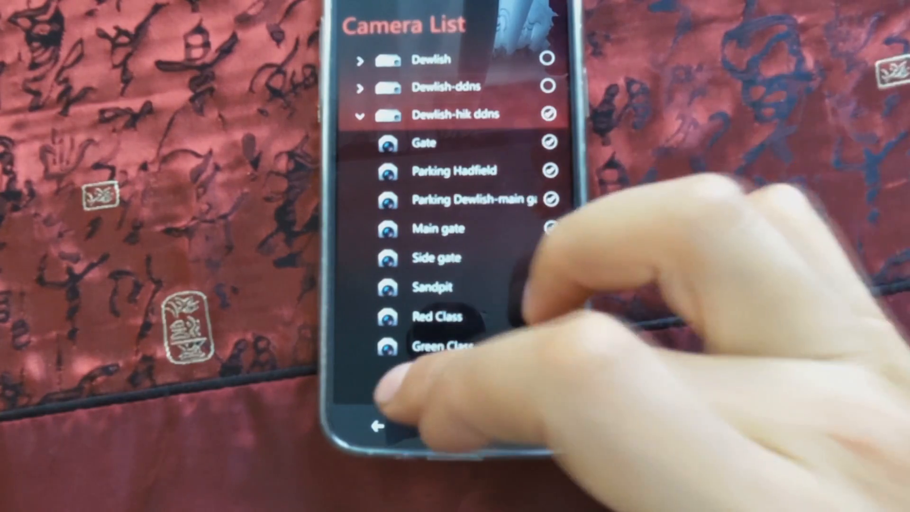
pyautogui.click(415, 383)
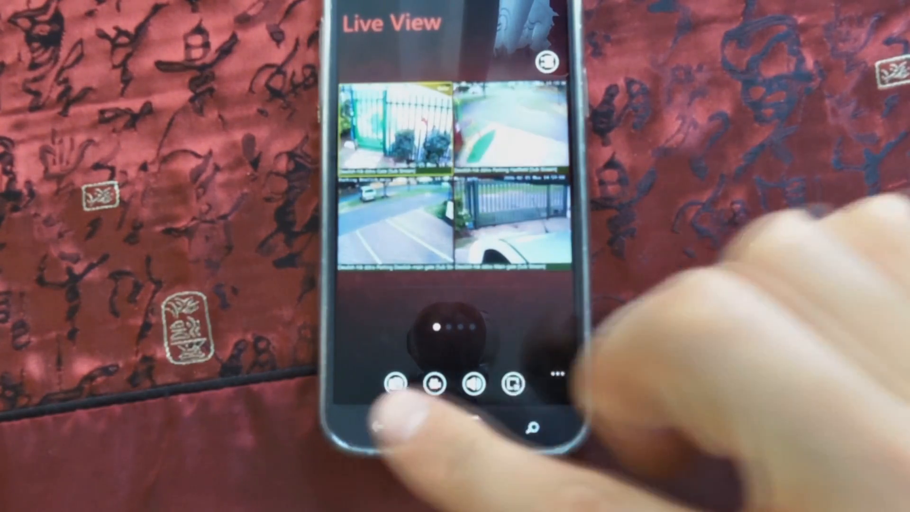
pyautogui.click(378, 426)
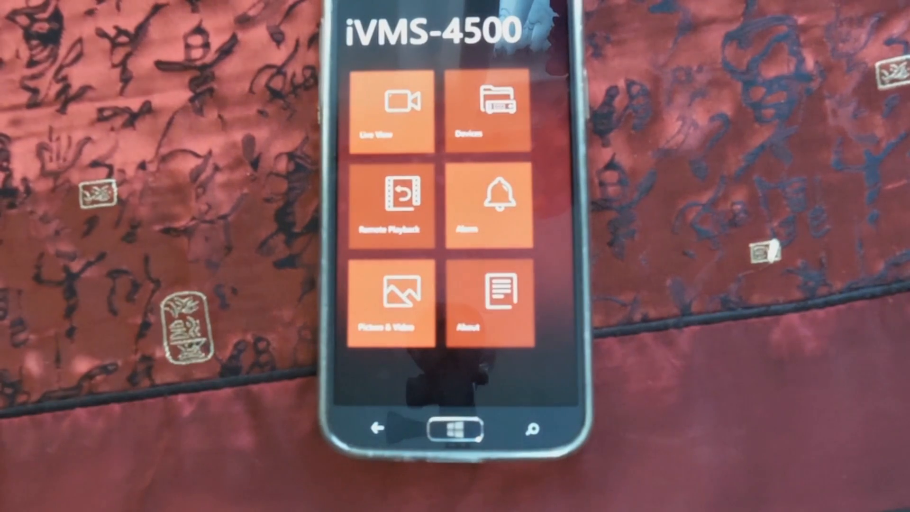